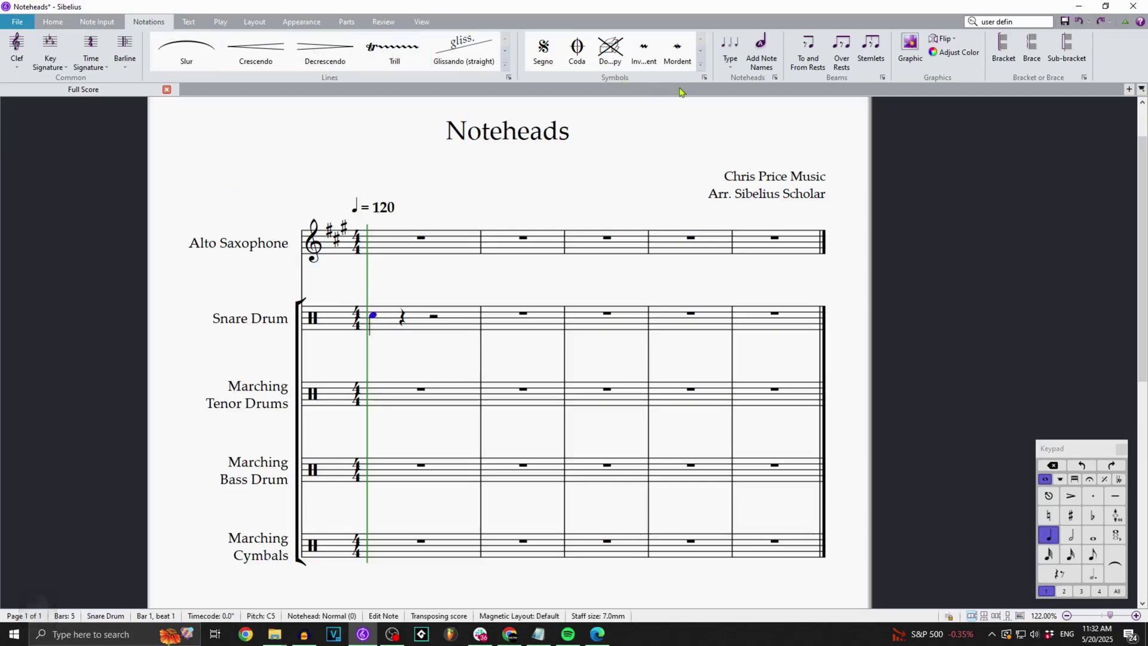
- Change the snare drum note in bar 1 to the Cross notehead
click(730, 66)
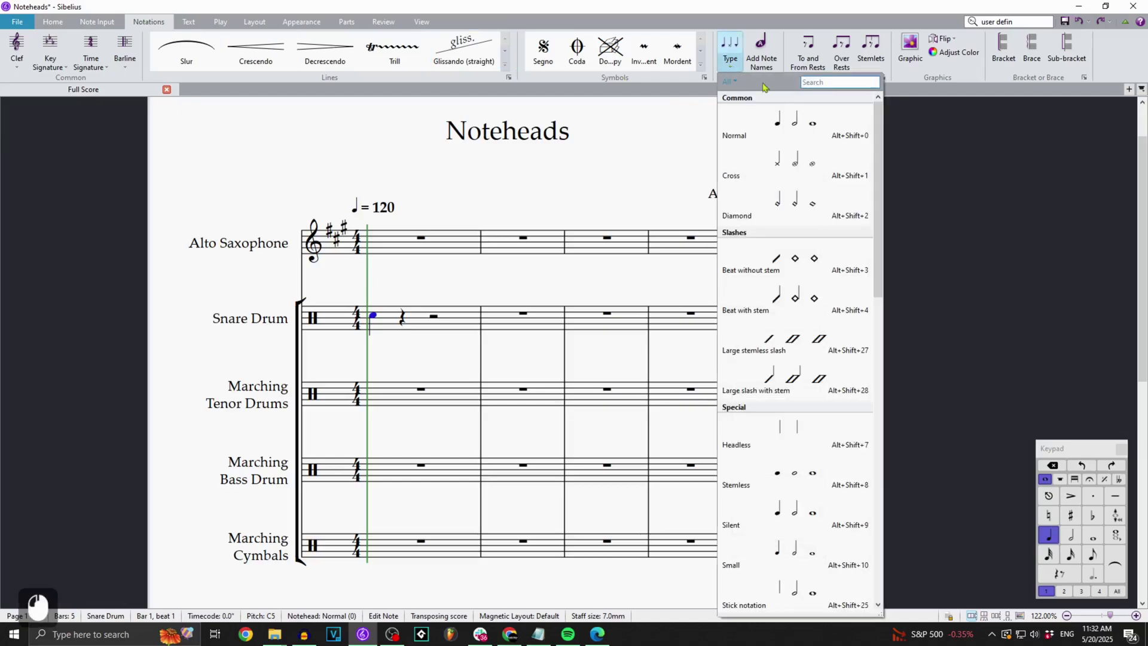
click(841, 182)
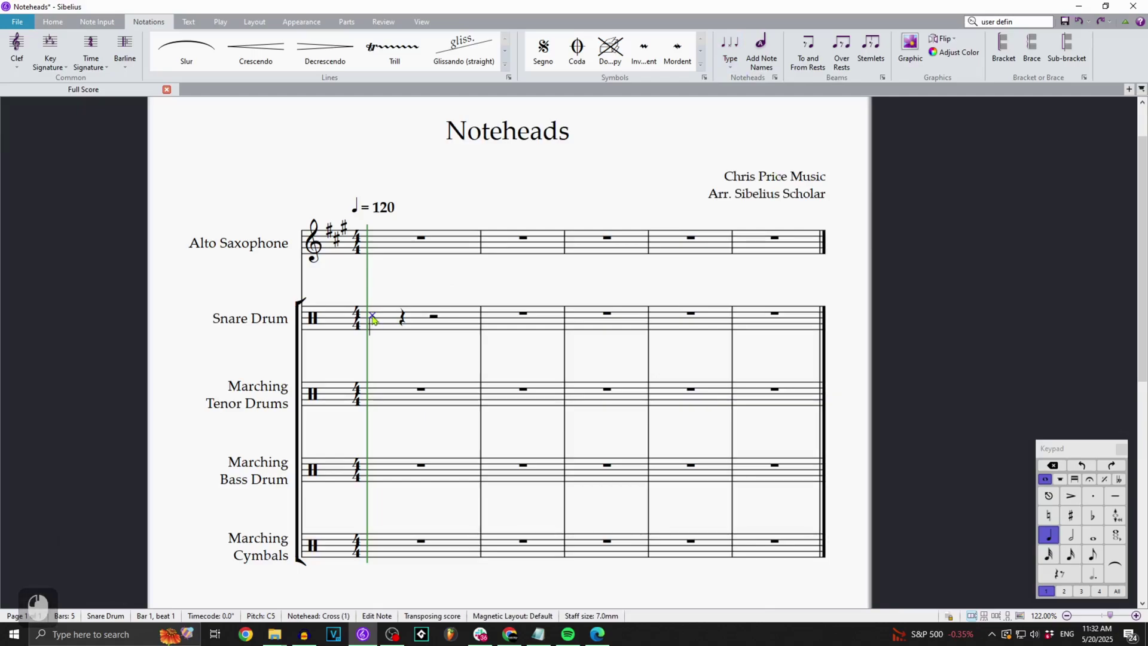
click(556, 283)
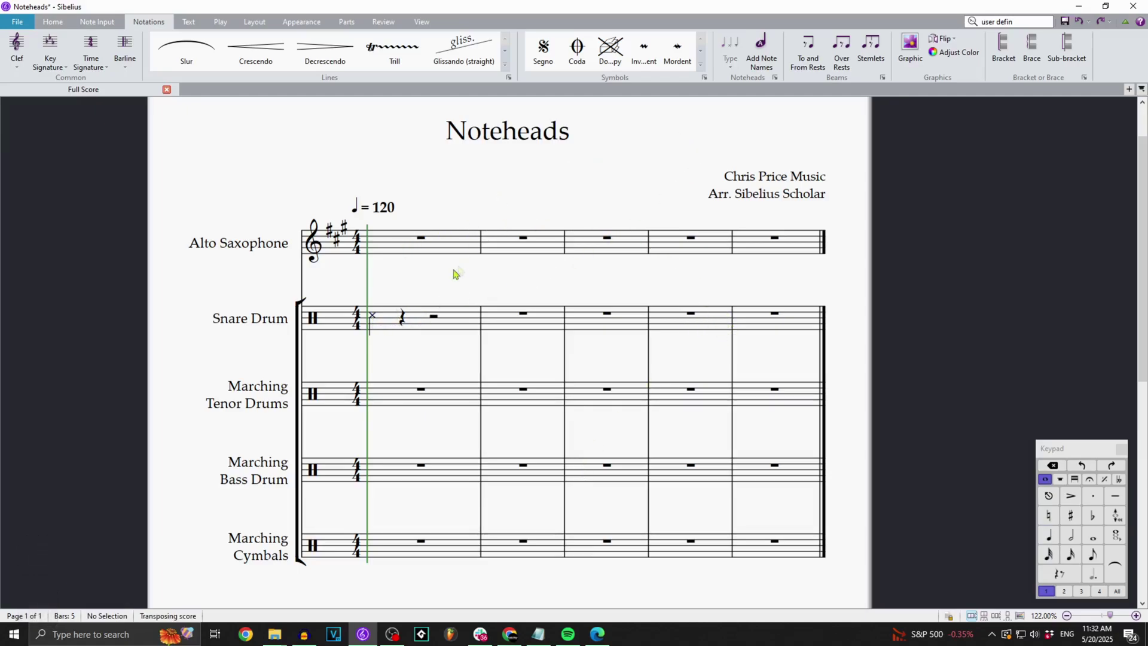
- Look up the Cross (ornate) notehead's number and apply notehead 29 to the snare drum note in bar 1
click(372, 317)
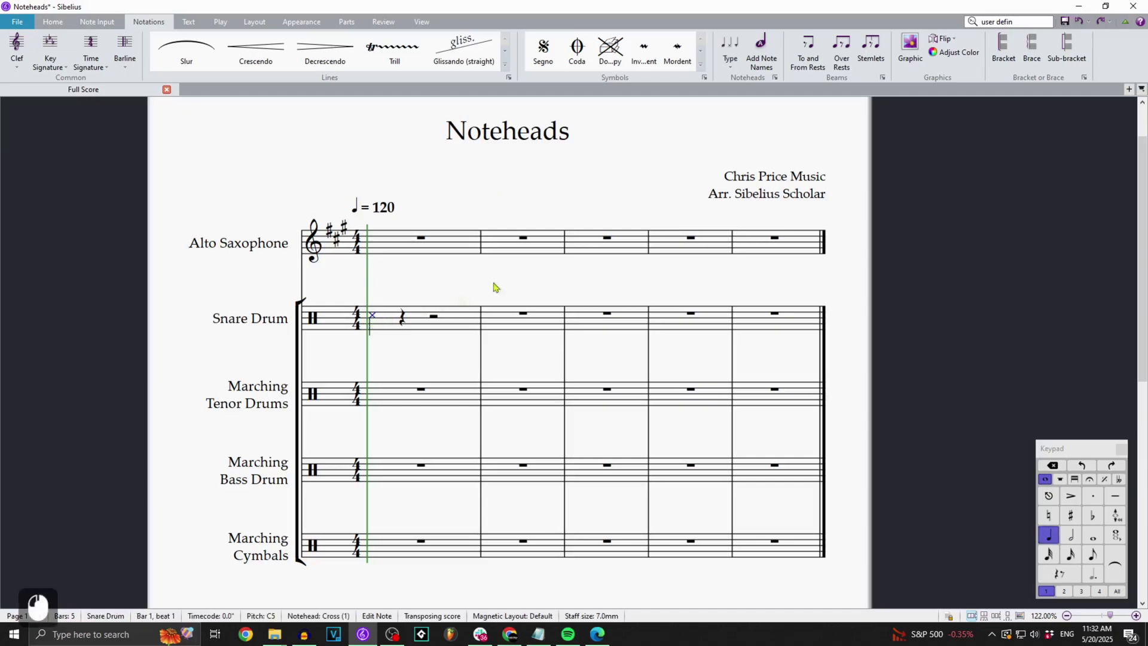
click(730, 65)
scroll(801, 210, down, 5)
scroll(802, 213, down, 2)
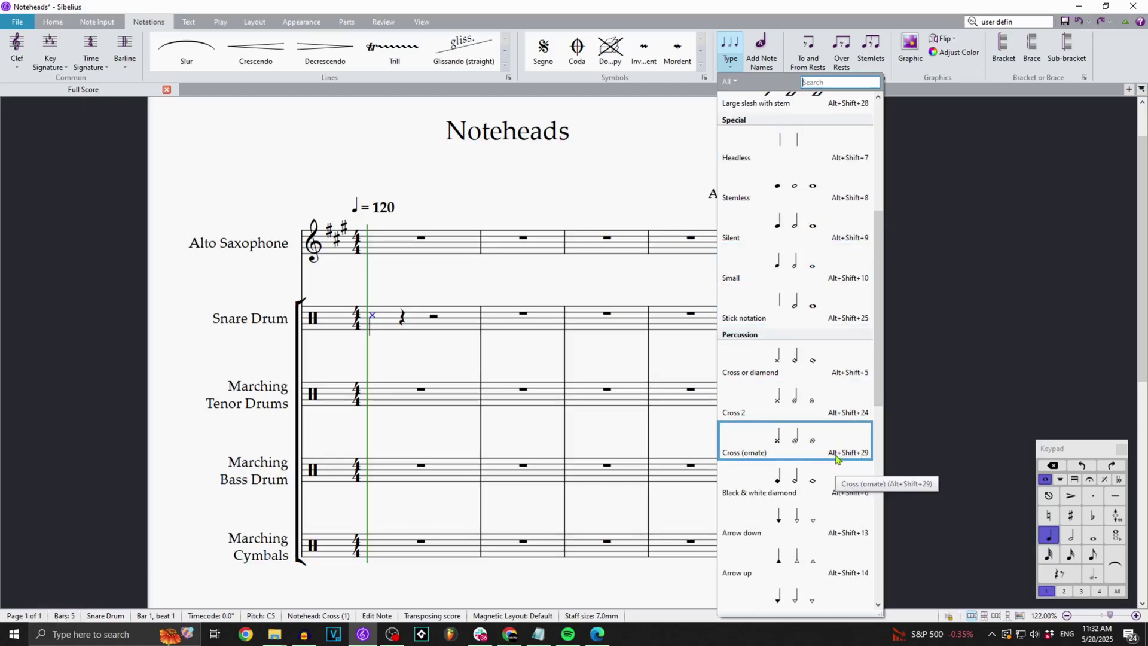
click(455, 234)
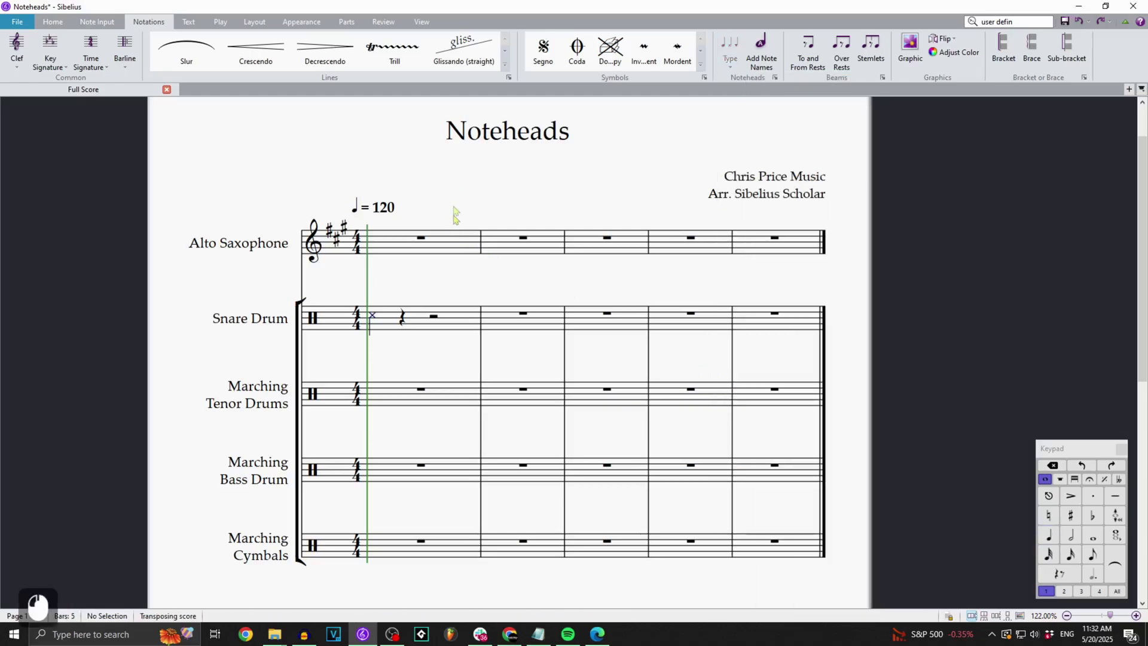
click(377, 319)
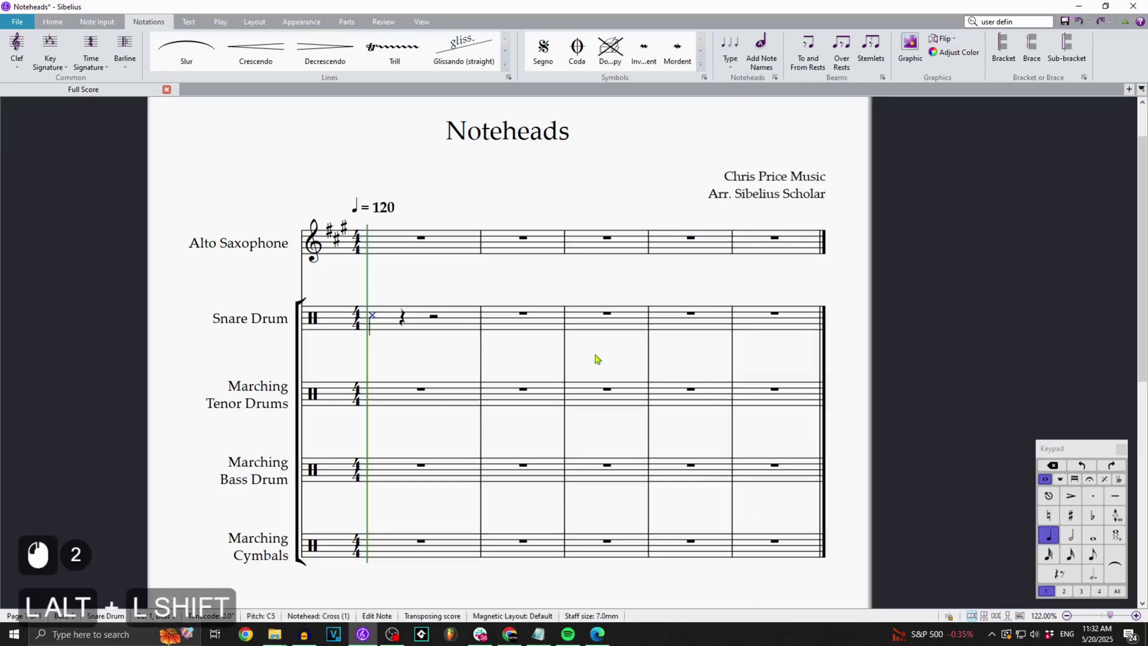
key(alt+shift+2)
key(alt+shift+9)
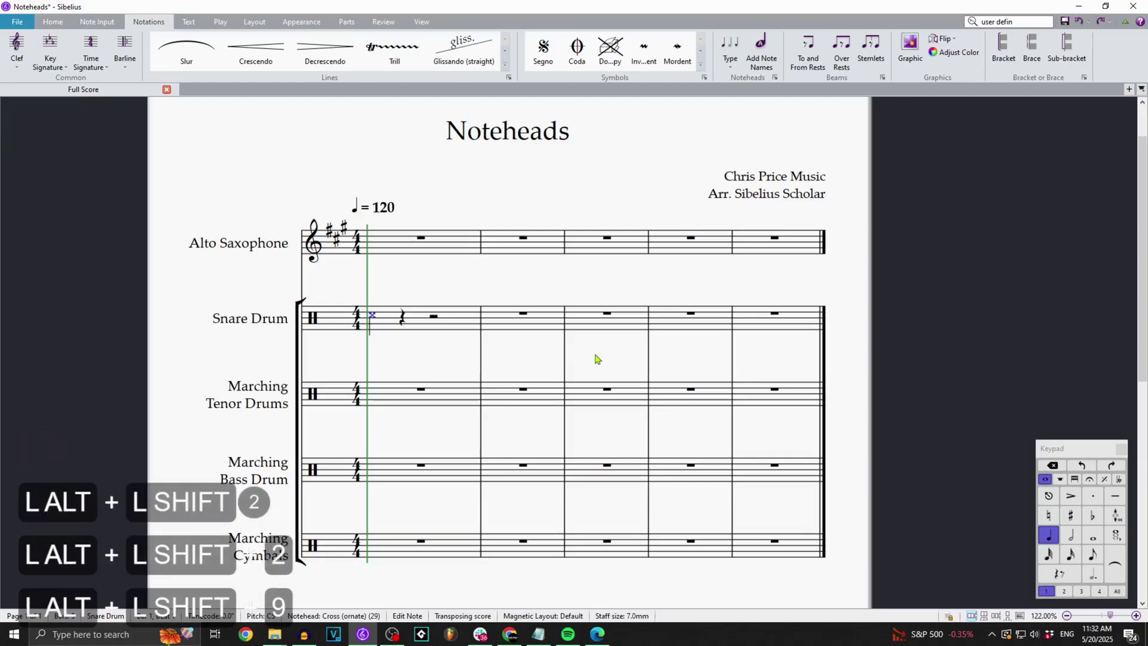
- Add a marcato accent above the snare drum note in bar 1
click(372, 317)
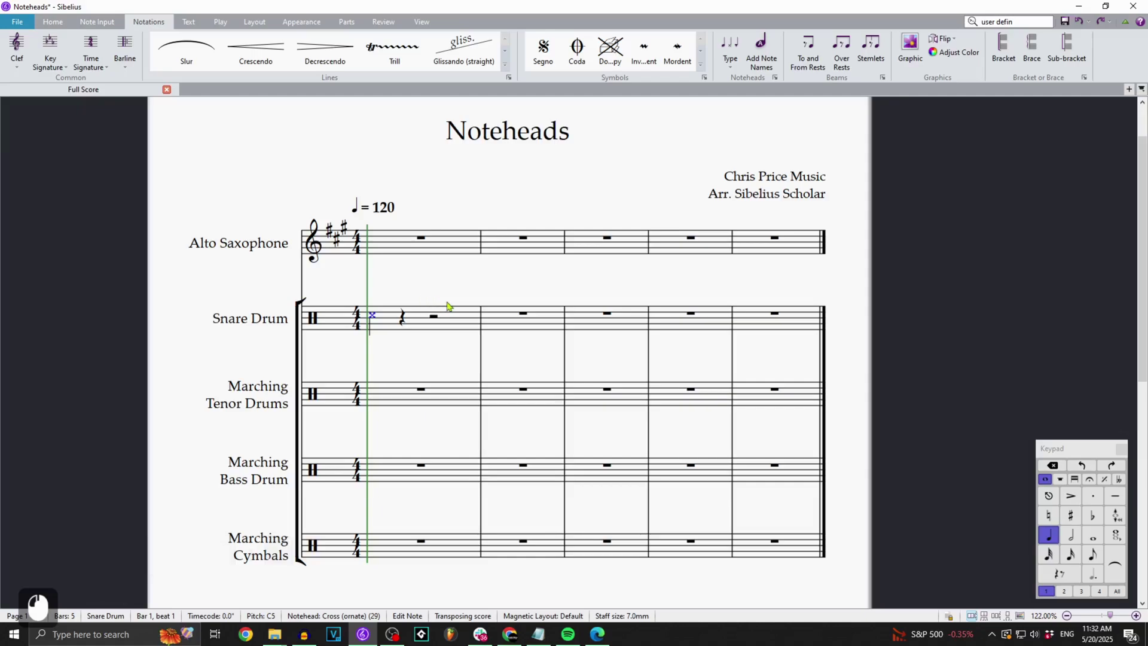
key(q)
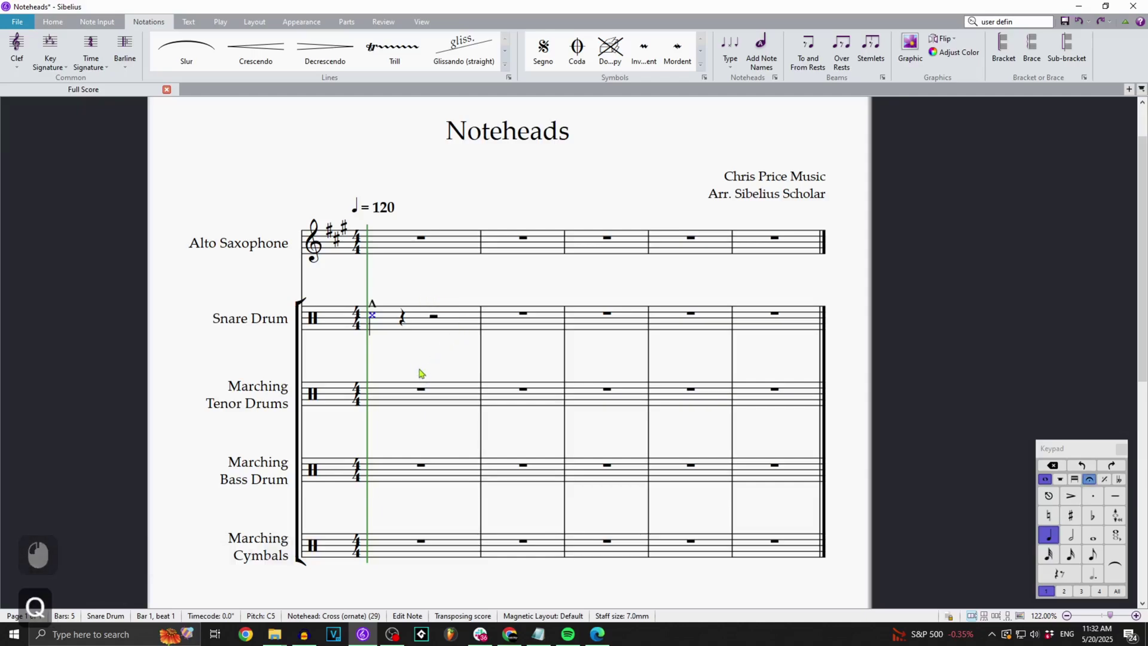
click(399, 299)
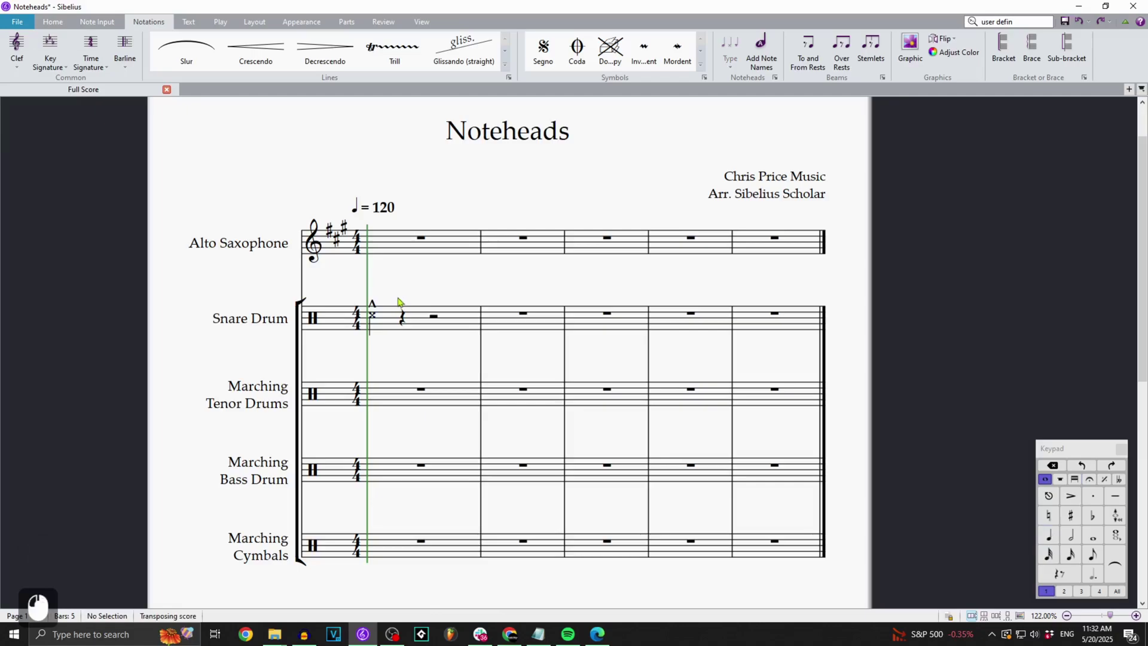
- Look through the available percussion and shaped notehead types for the snare drum note
click(373, 317)
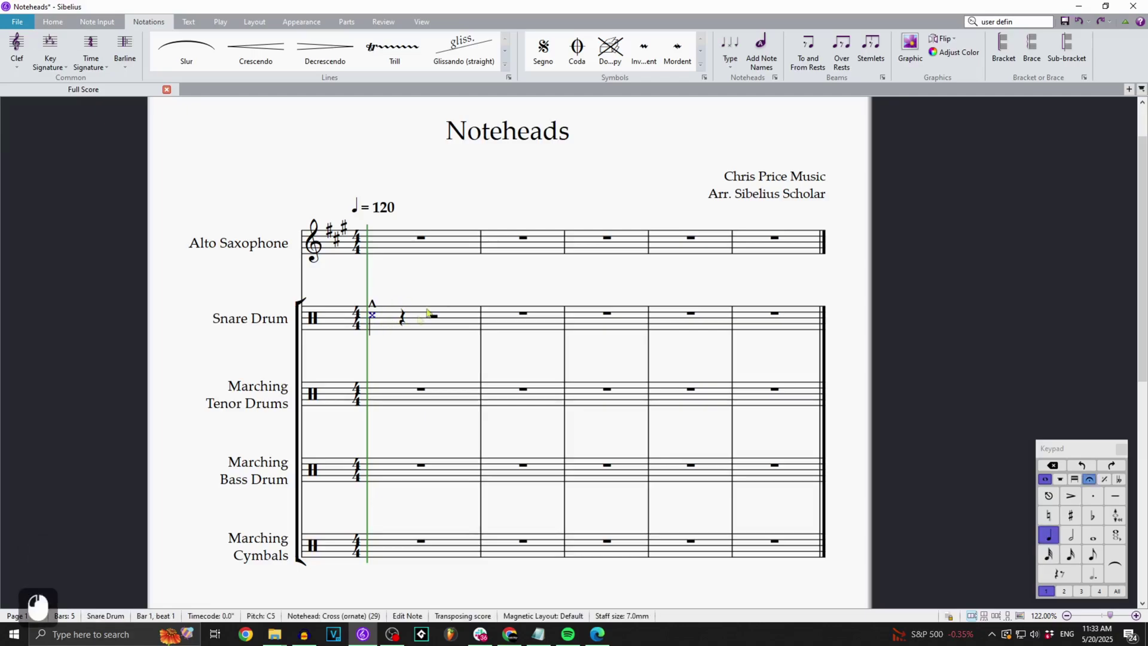
click(730, 59)
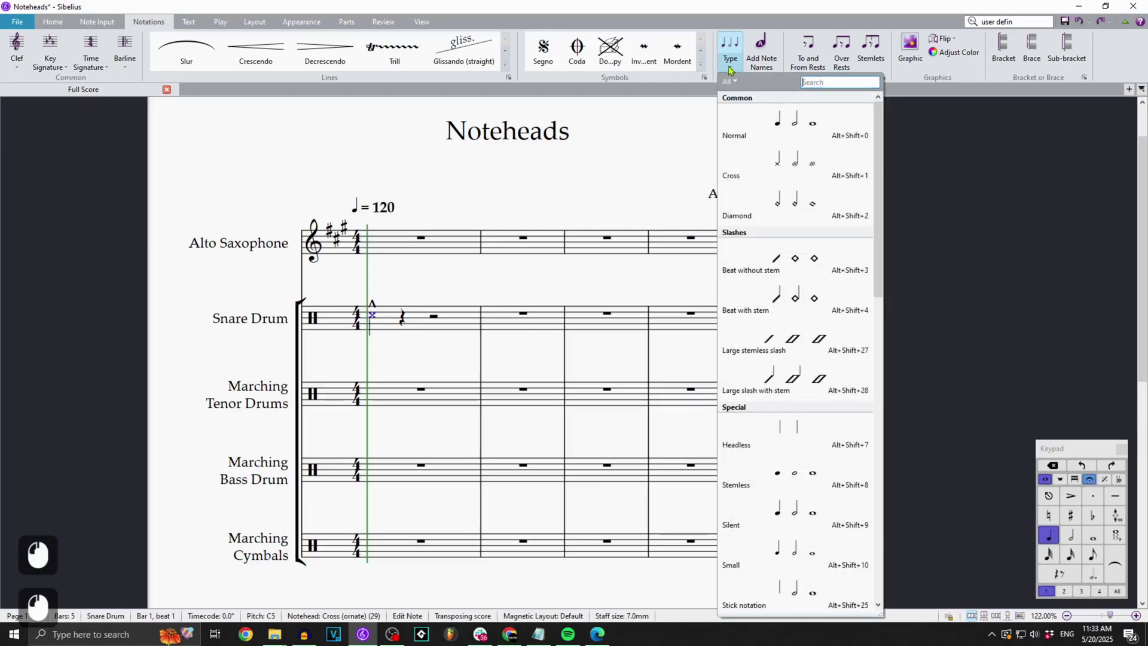
scroll(774, 273, down, 20)
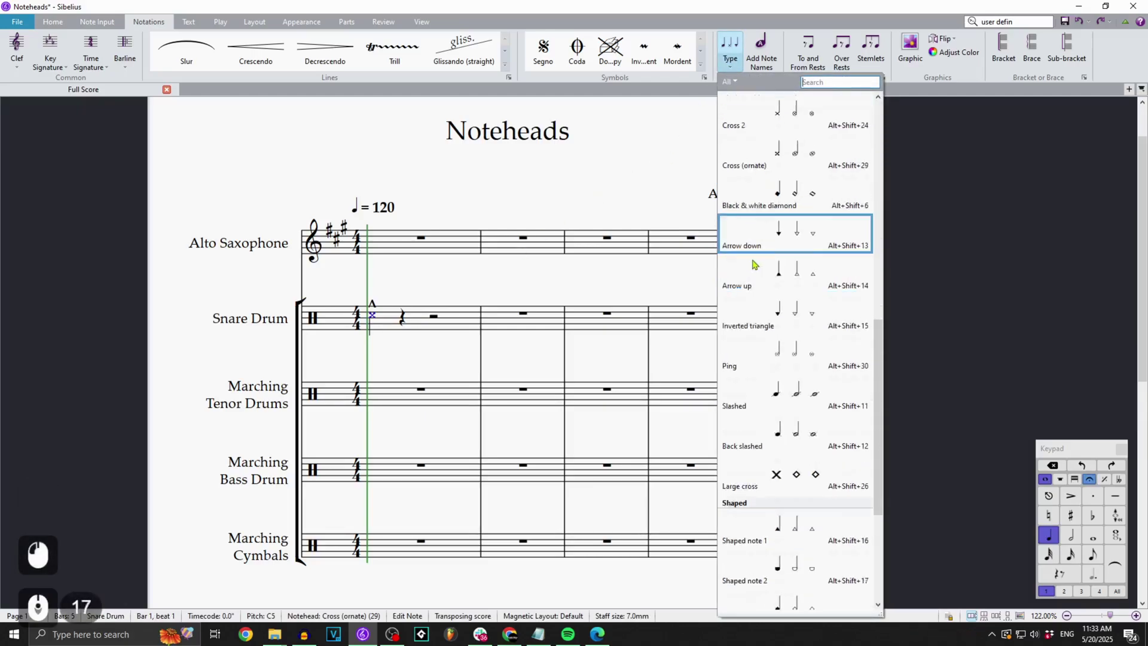
click(811, 36)
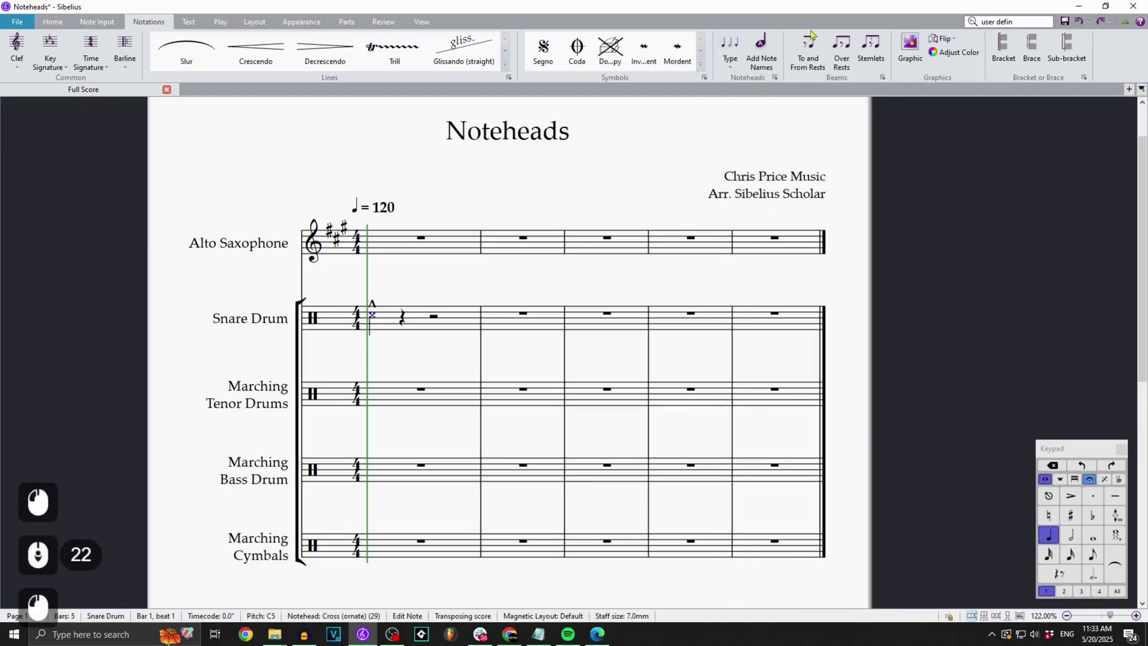
- Start a new custom notehead based on the Normal notehead
click(775, 82)
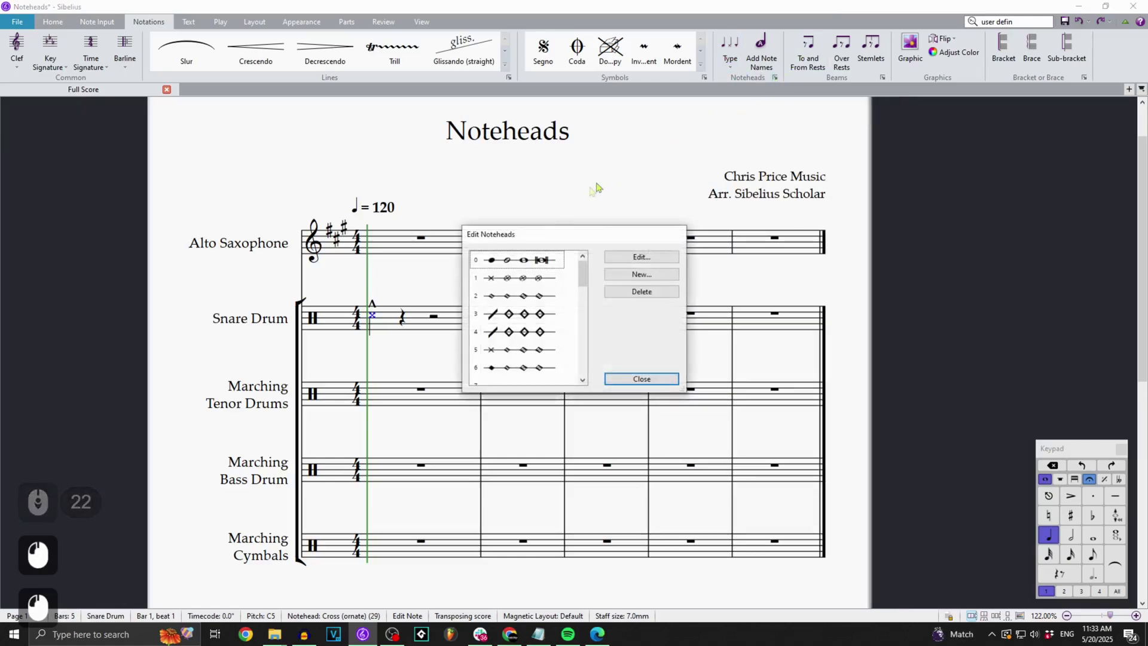
scroll(538, 299, down, 4)
scroll(539, 299, down, 12)
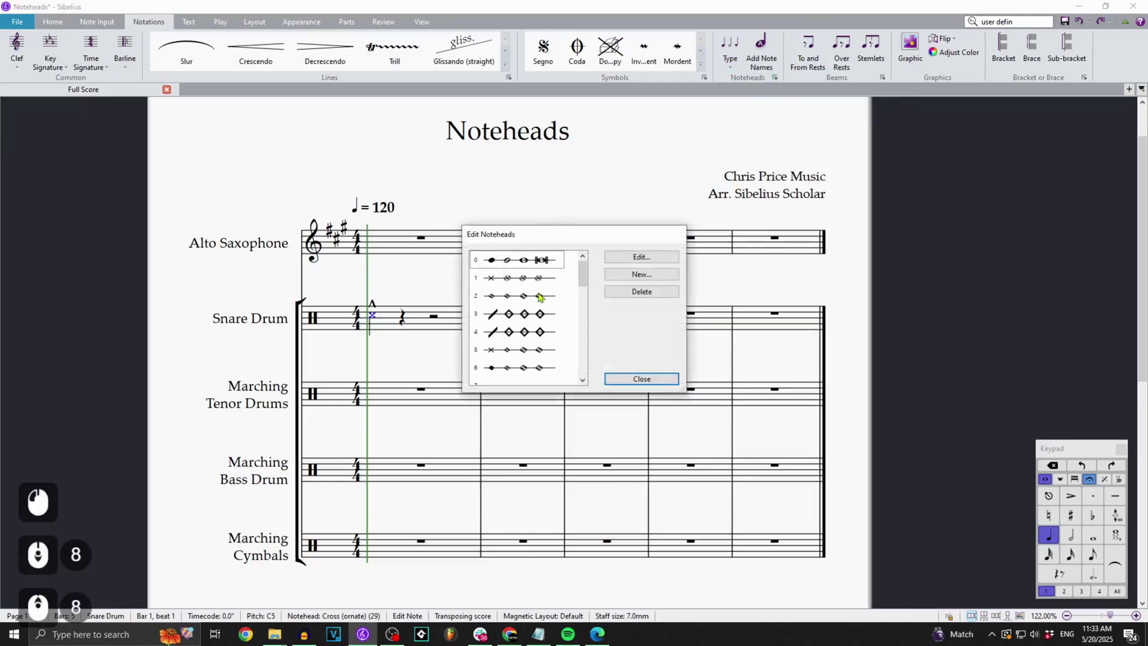
scroll(539, 297, up, 8)
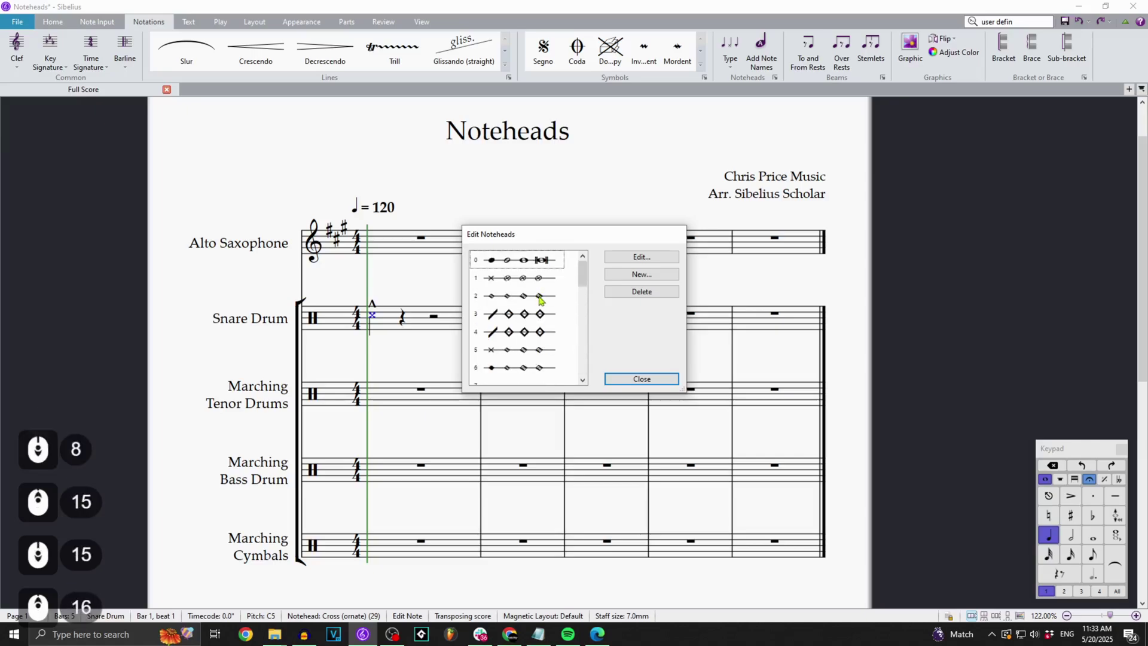
click(640, 274)
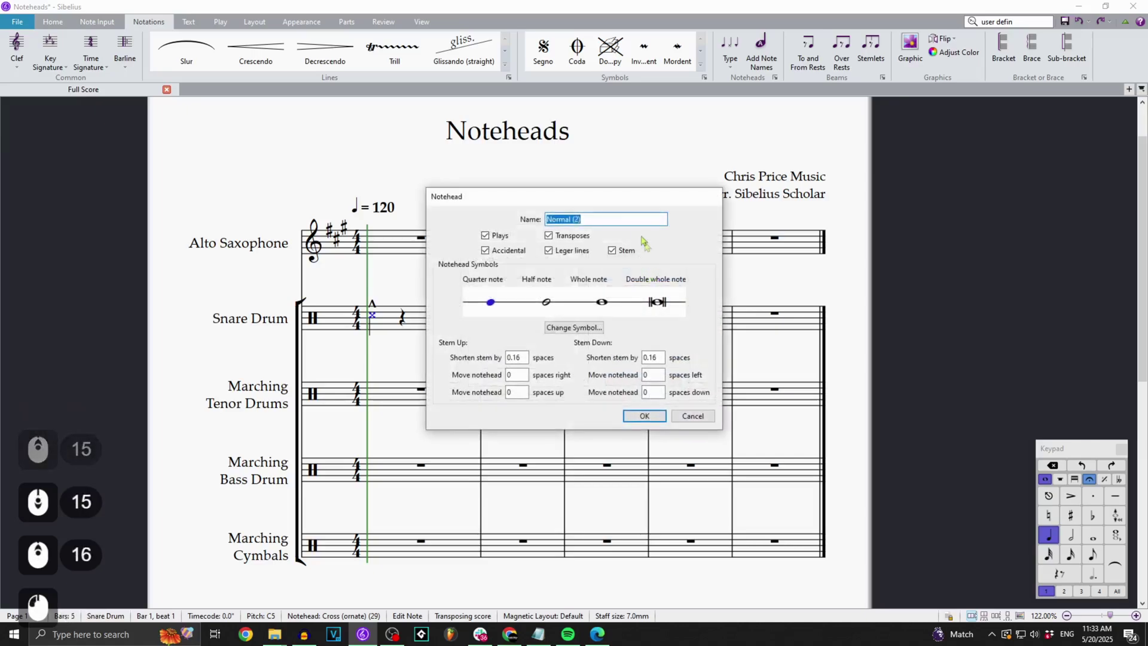
click(617, 219)
triple_click(617, 219)
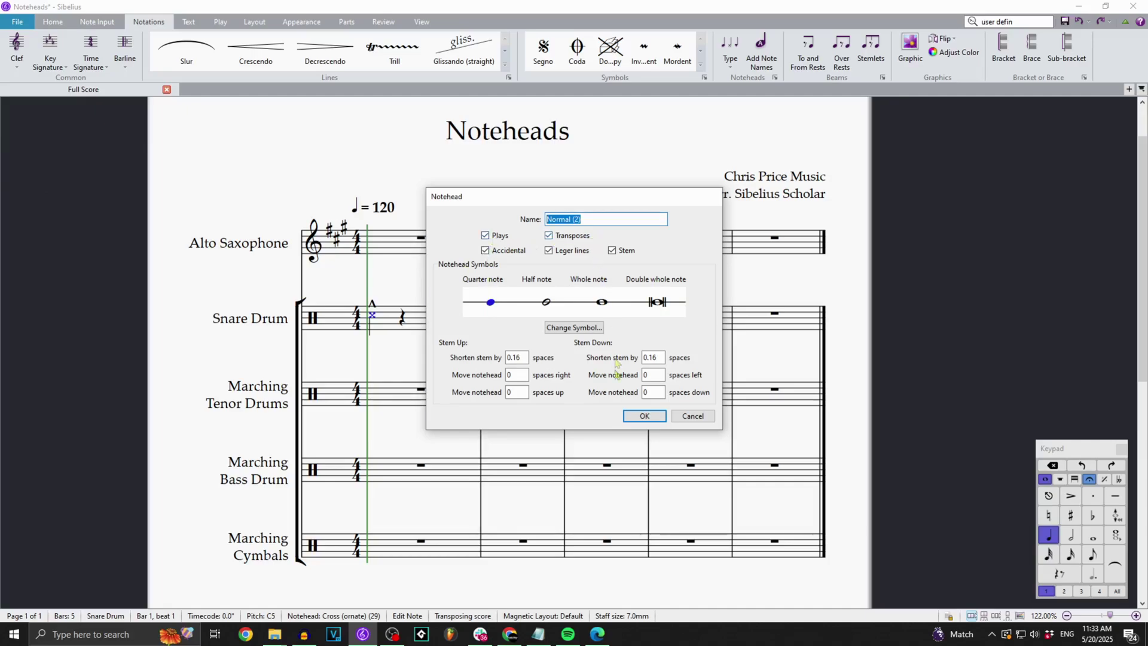
click(618, 256)
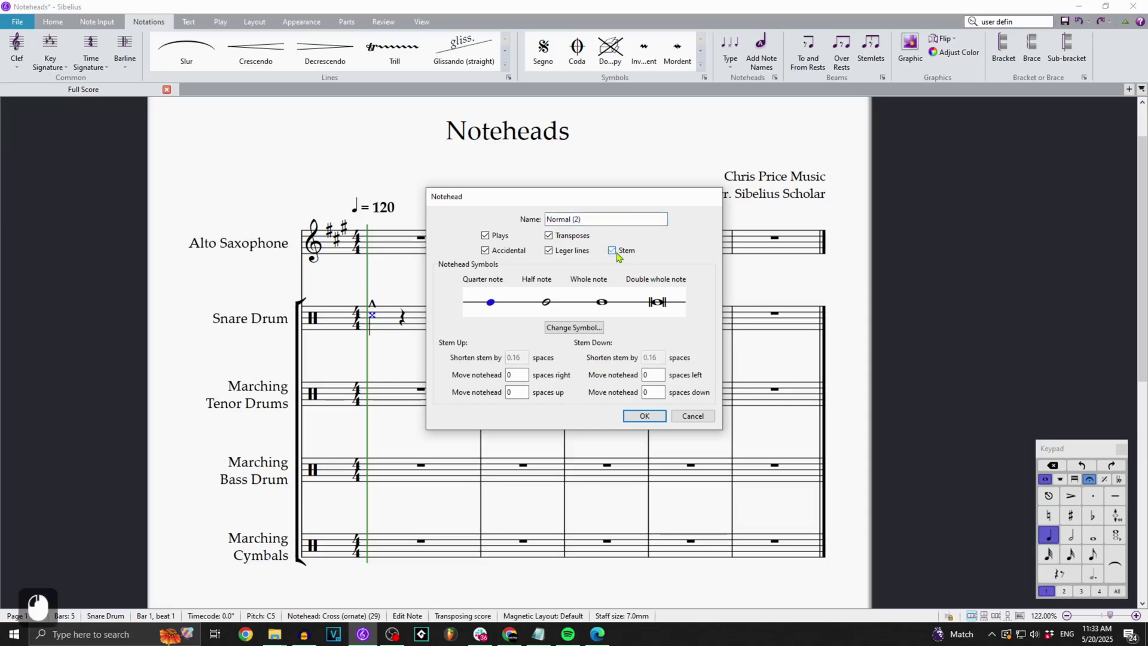
click(617, 256)
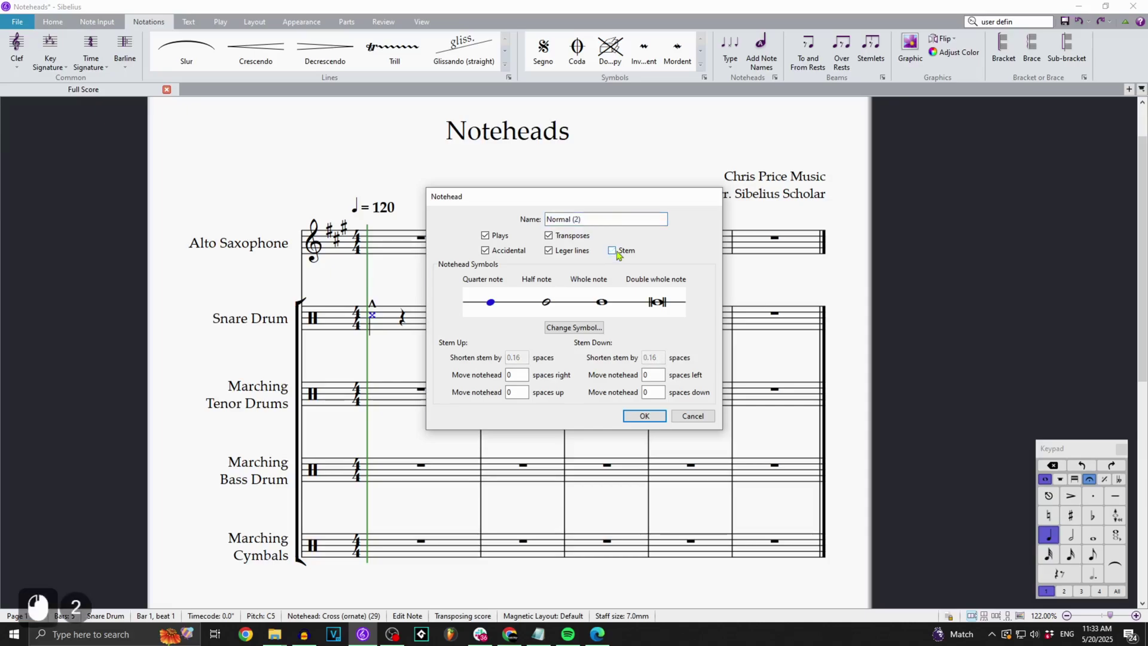
click(578, 251)
click(578, 251)
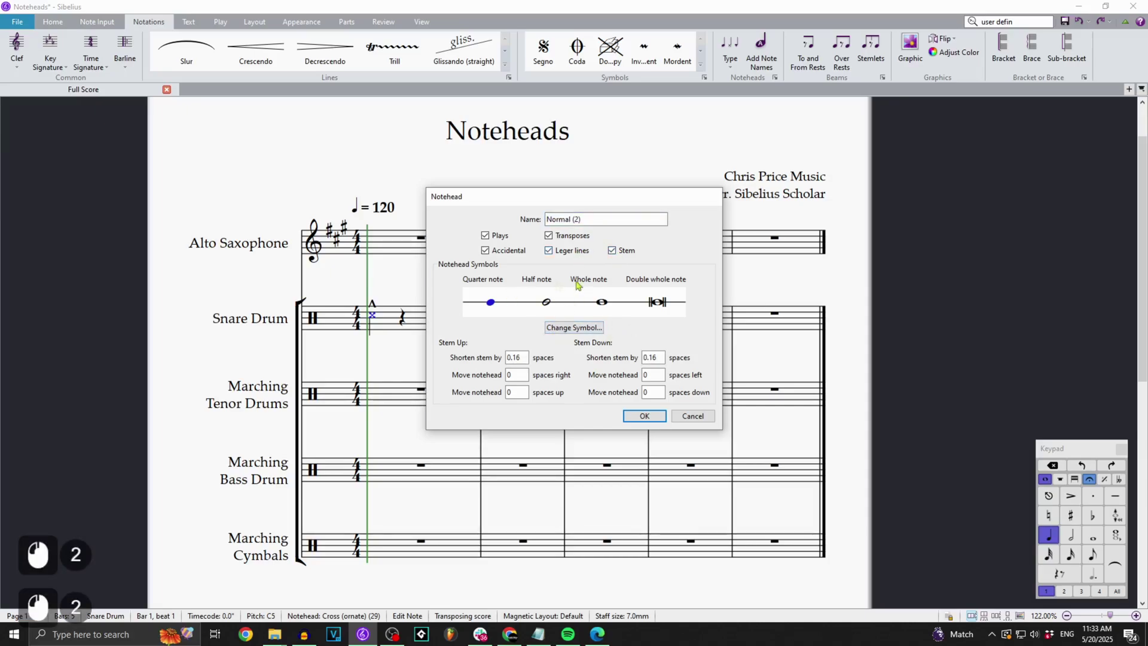
click(572, 239)
click(572, 238)
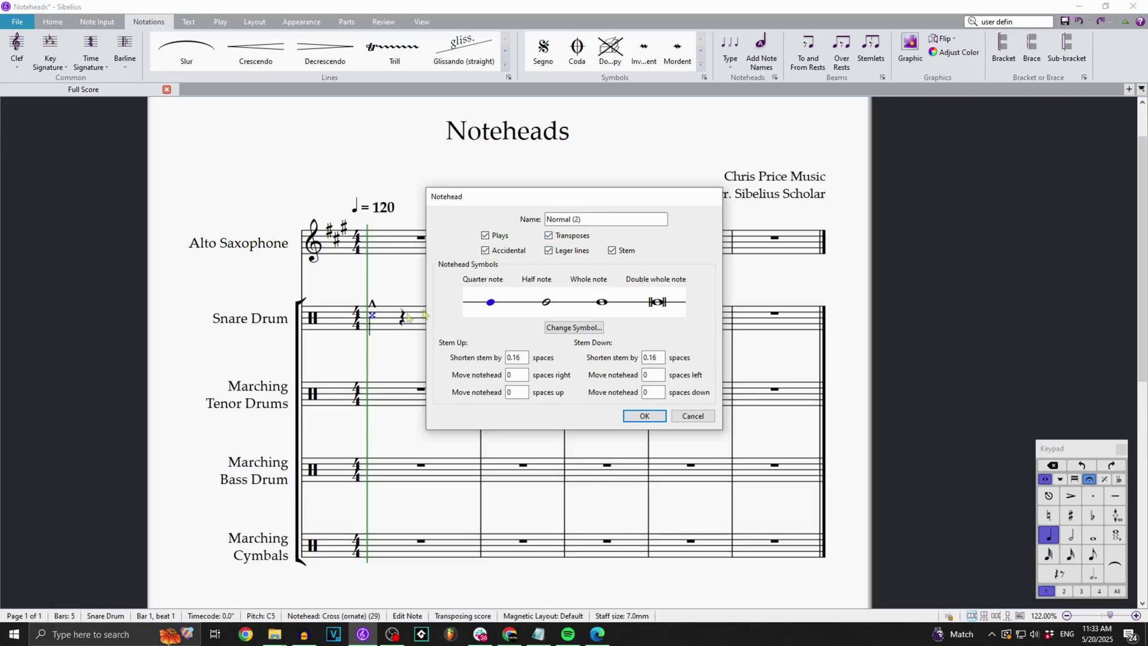
- Turn off Transposes for the new notehead, name it "Normal Not Transposing" and save it
click(563, 239)
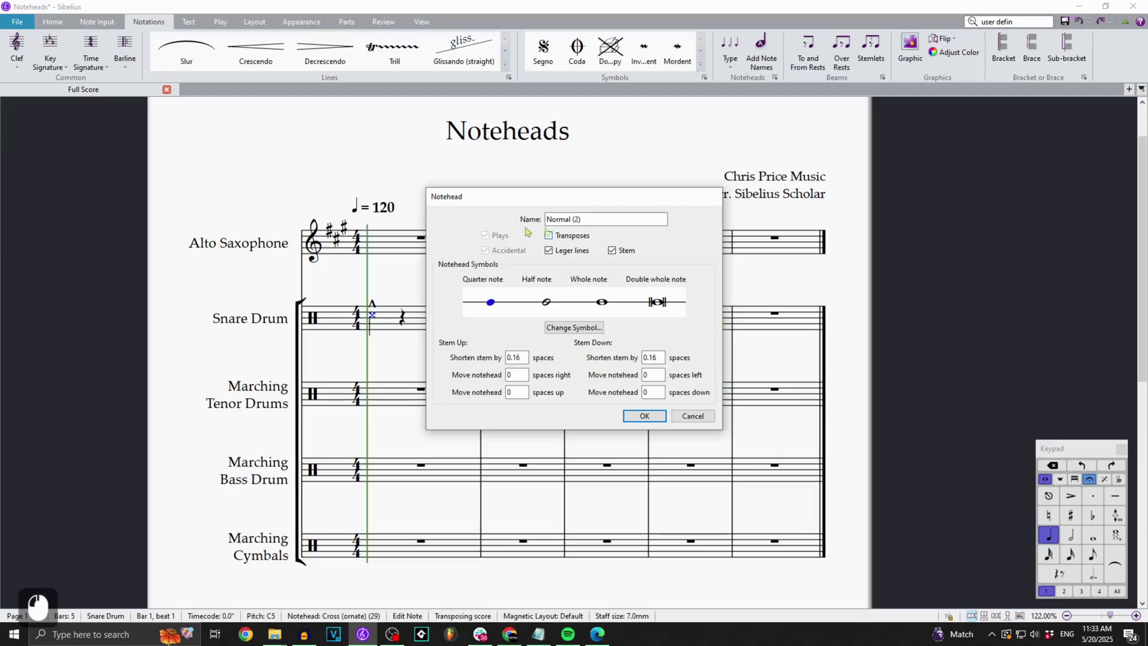
drag(584, 220, 540, 225)
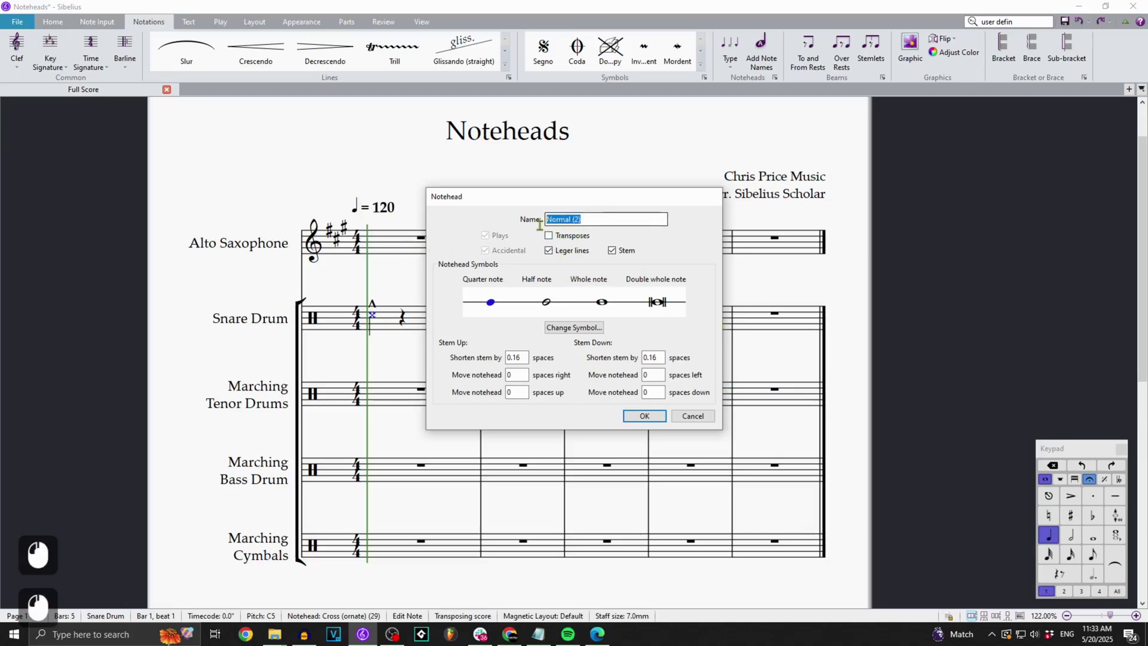
text(Normal )
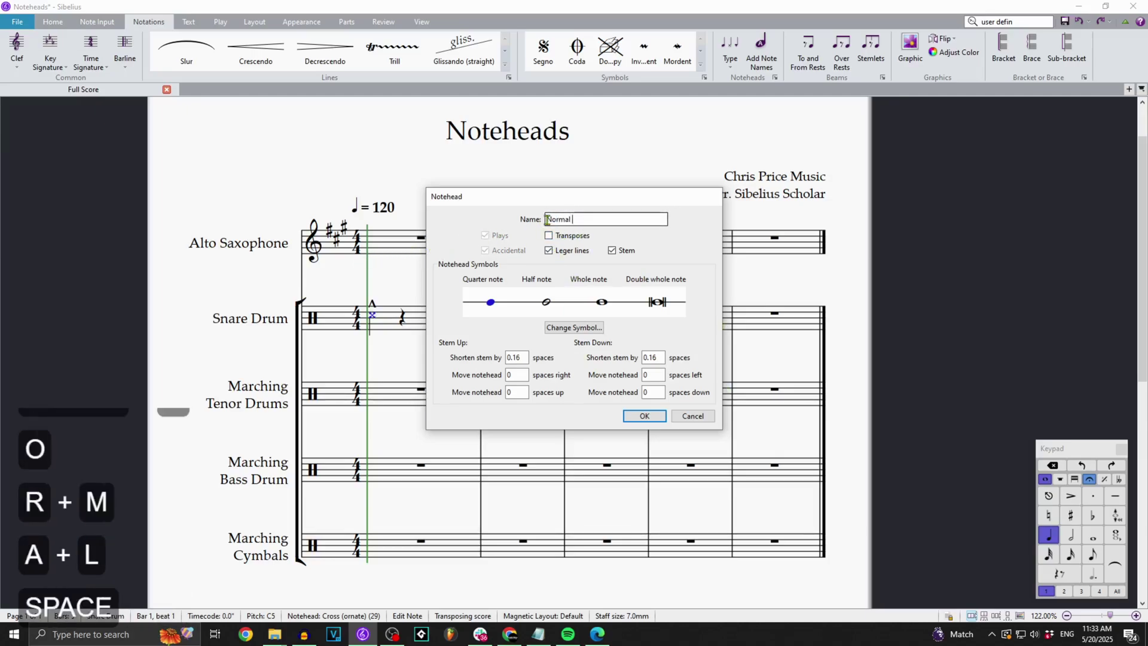
text(Not Transposing)
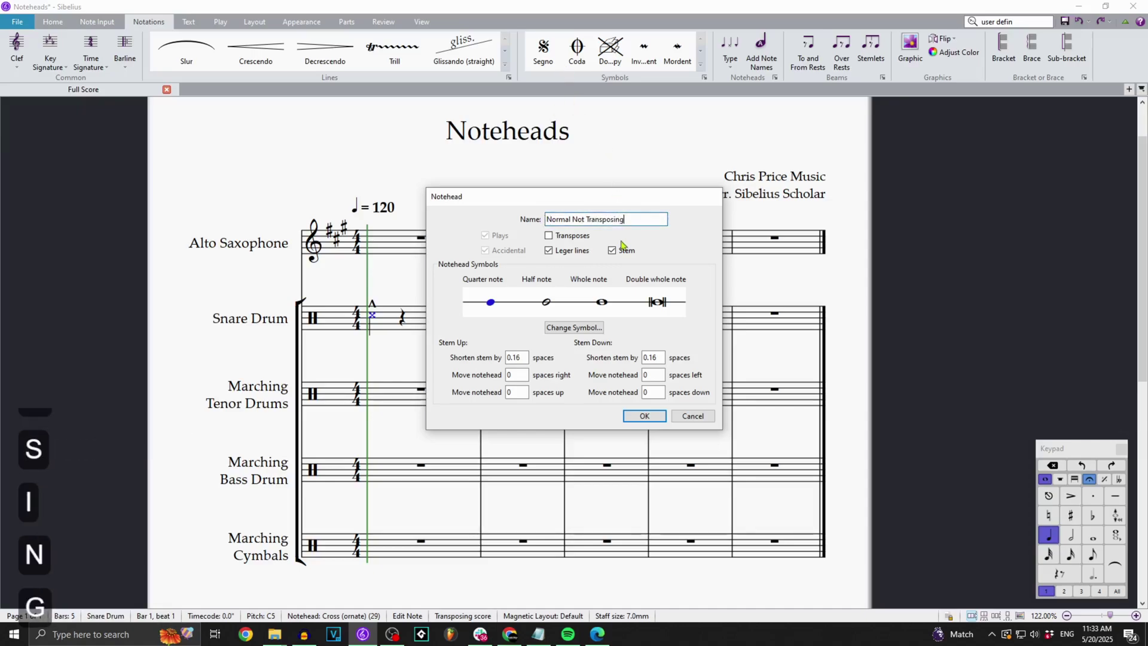
click(566, 240)
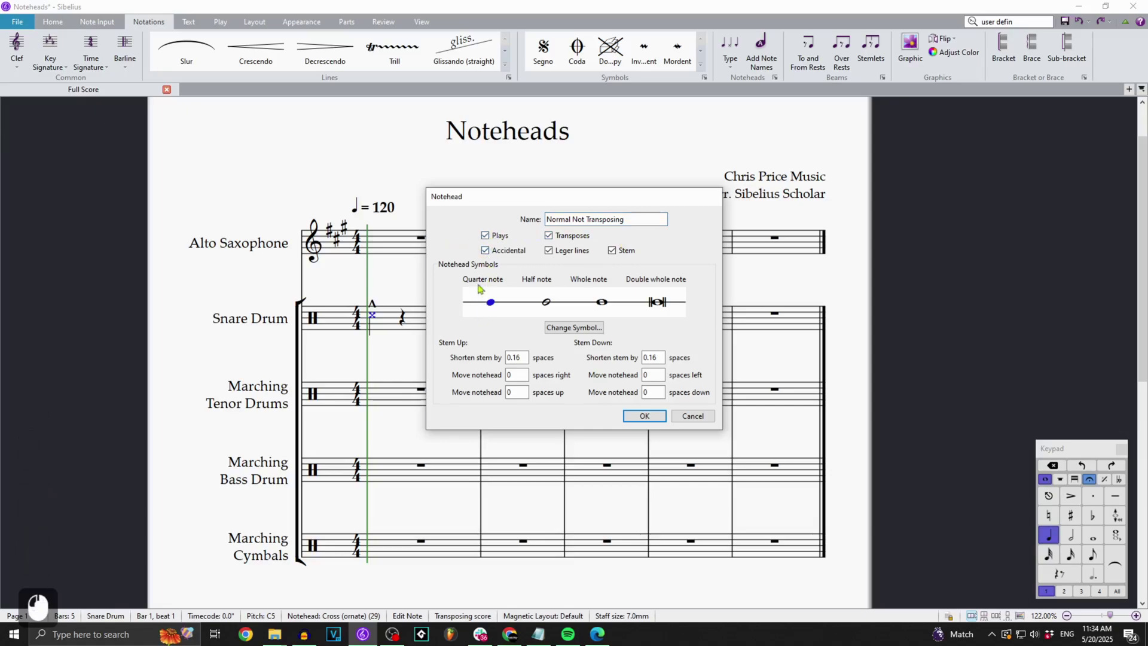
click(571, 237)
click(645, 416)
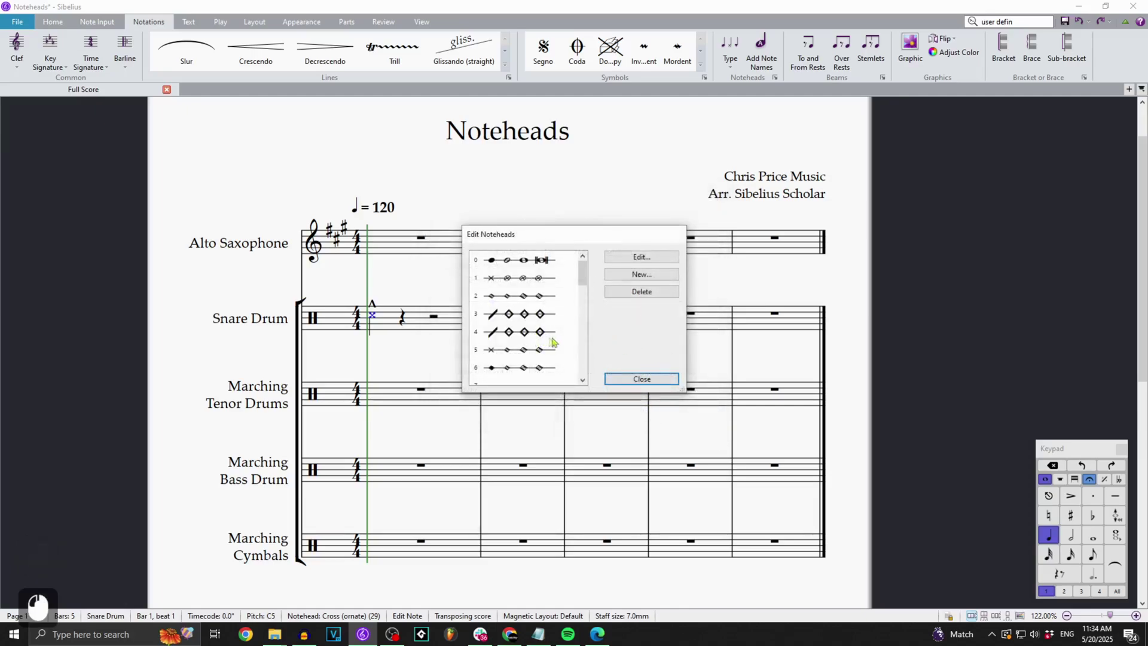
- Check the new notehead's number at the end of the notehead list and leave the notehead editor
scroll(567, 340, down, 1)
click(535, 377)
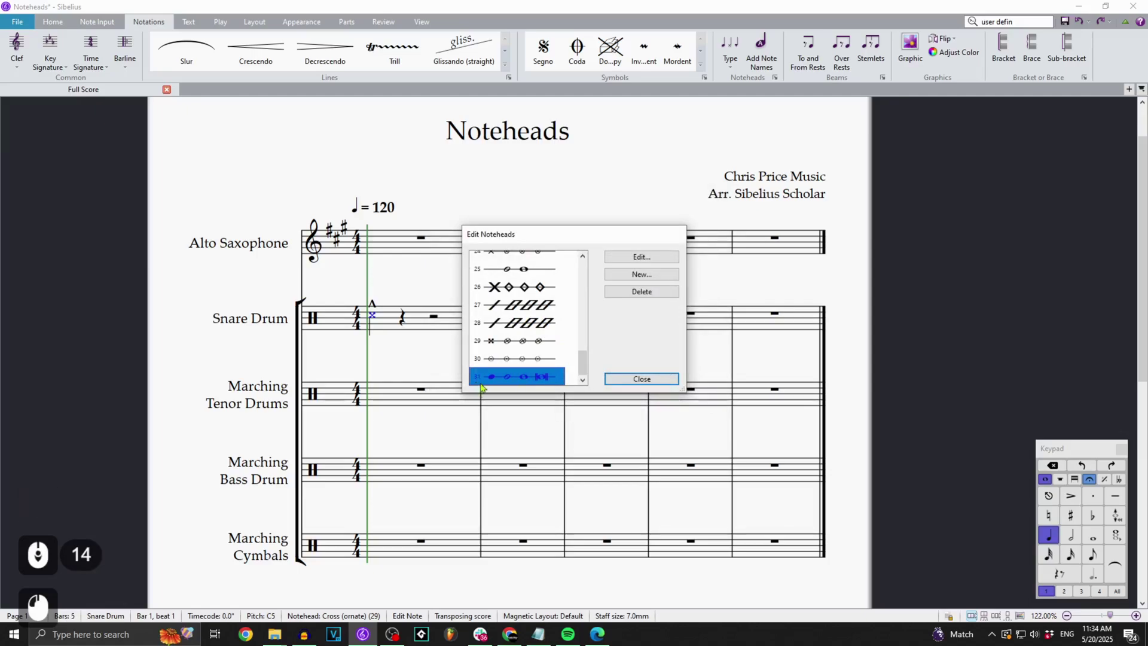
click(656, 380)
- Enter a quarter-note D on beat 1 of the Alto Saxophone's first bar
double_click(420, 239)
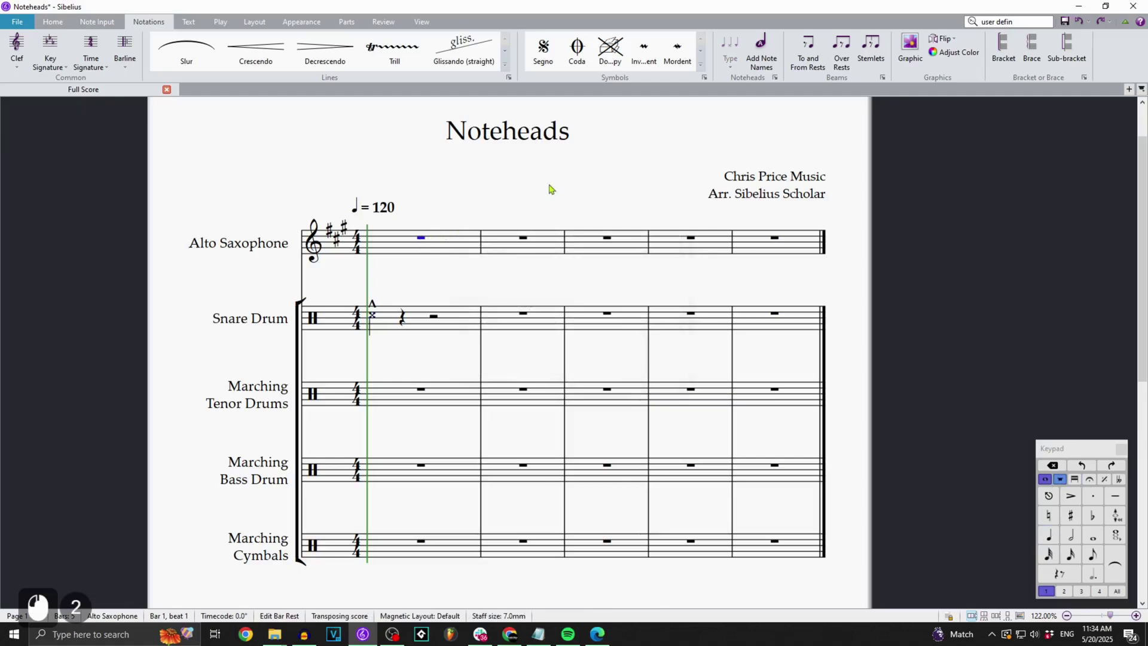
key(KP_4)
key(d)
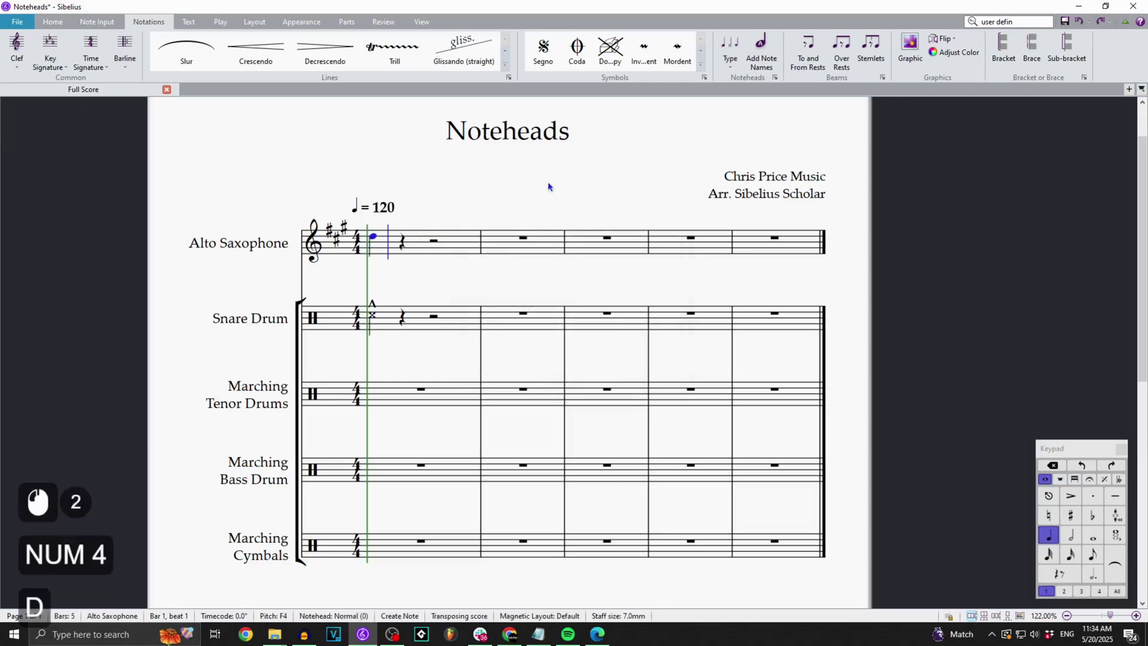
- Apply notehead 31, Normal Not Transposing, to the Alto Saxophone note in bar 1
key(Left)
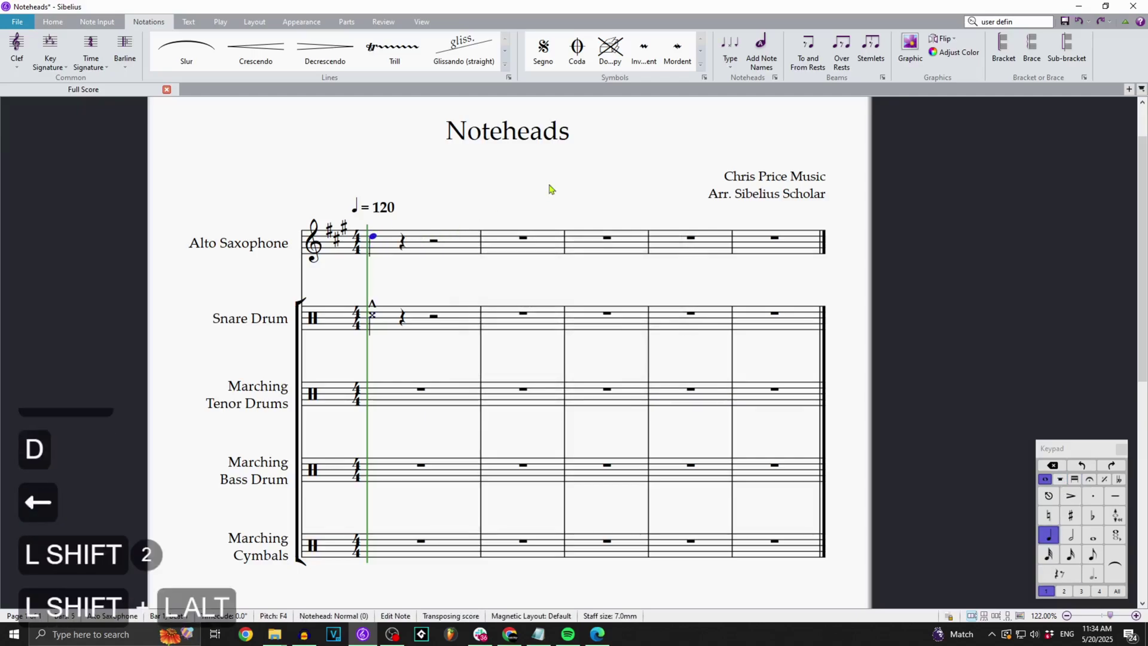
key(shift+alt+3)
key(shift+alt+1)
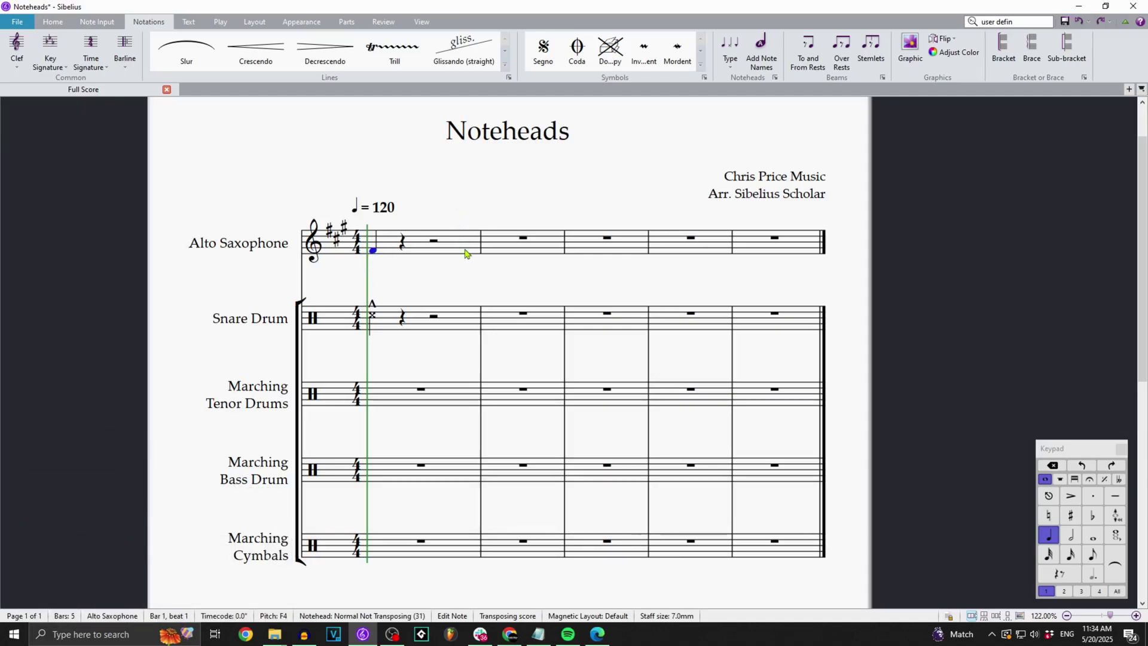
- Apply the Beat without stem notehead to the Alto Saxophone note in bar 1 and toggle Transposing Score repeatedly to compare its position
click(738, 59)
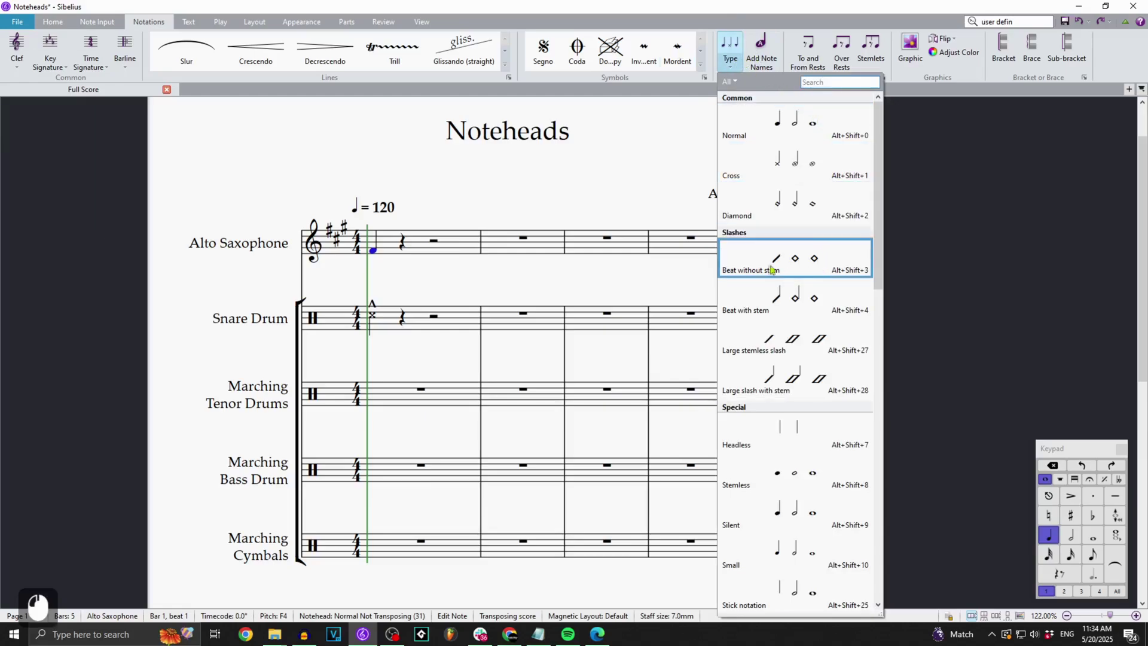
click(822, 260)
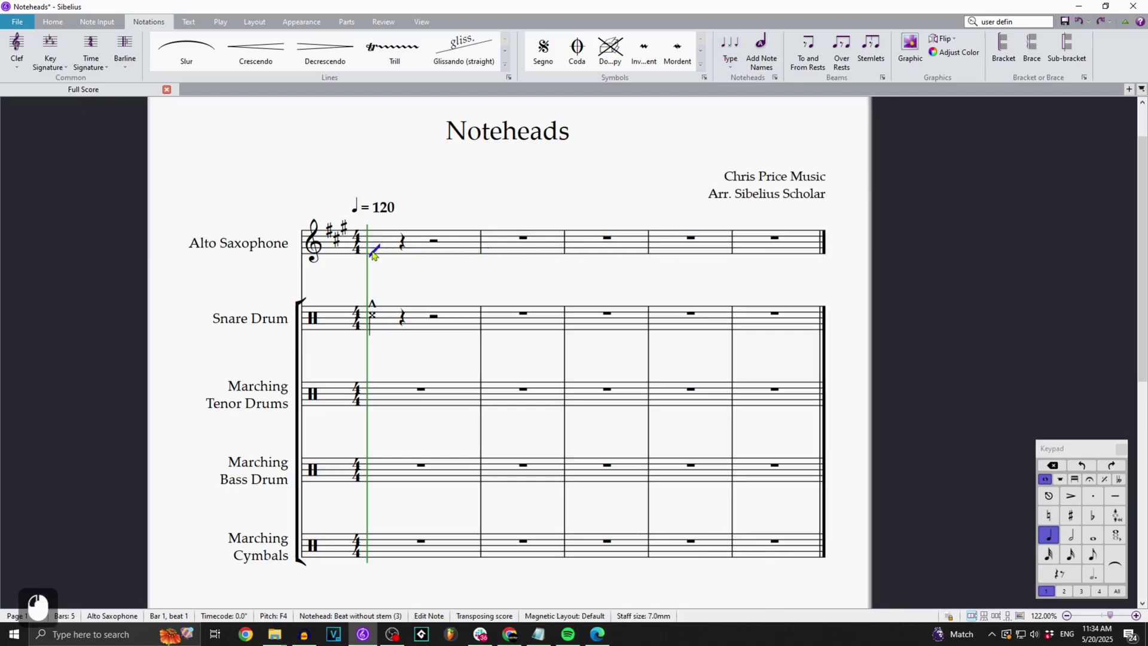
click(53, 21)
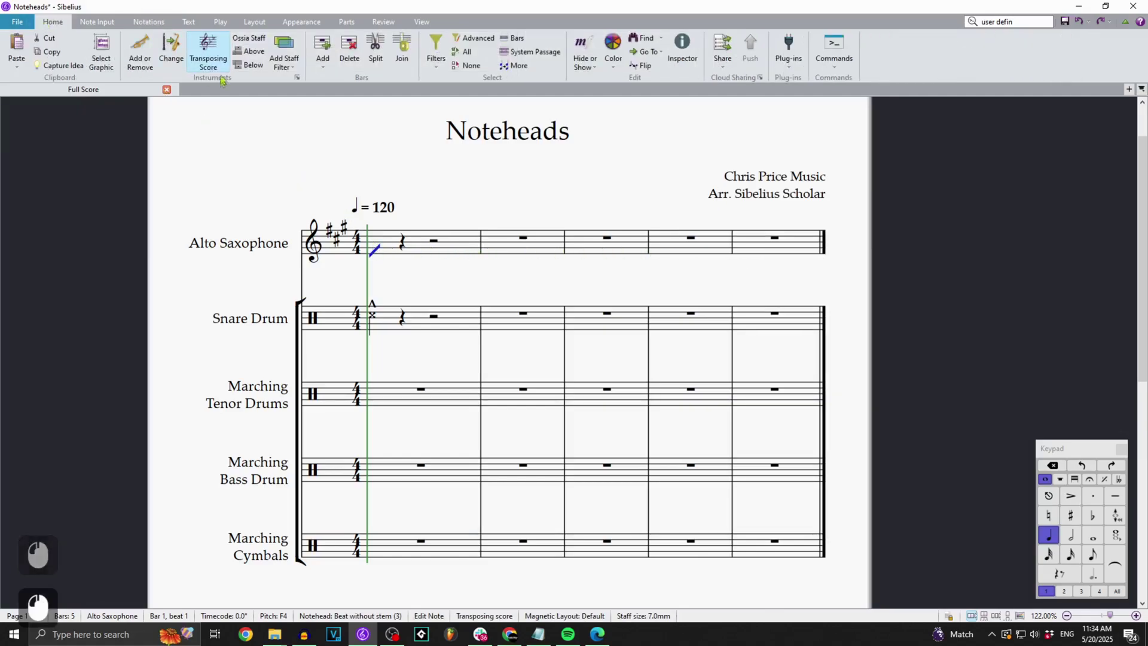
click(213, 58)
click(212, 59)
click(213, 60)
click(213, 60)
click(213, 60)
click(213, 59)
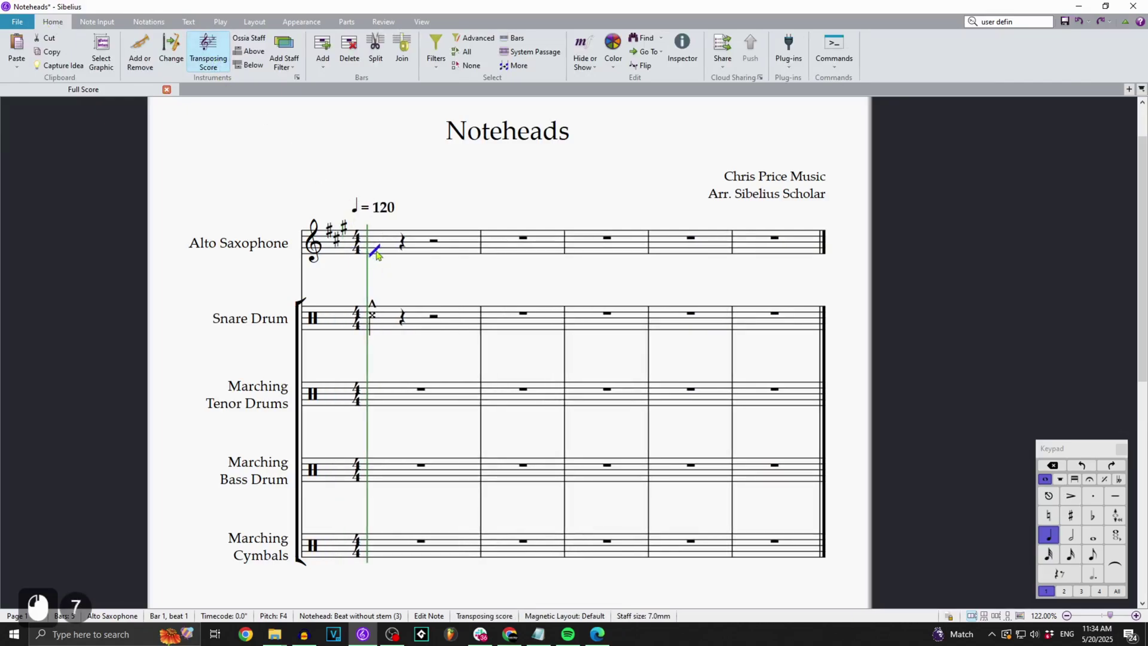
- Apply notehead 0, Normal, to the Alto Saxophone note and compare its position with Transposing Score switched off and on
key(shift+alt+0)
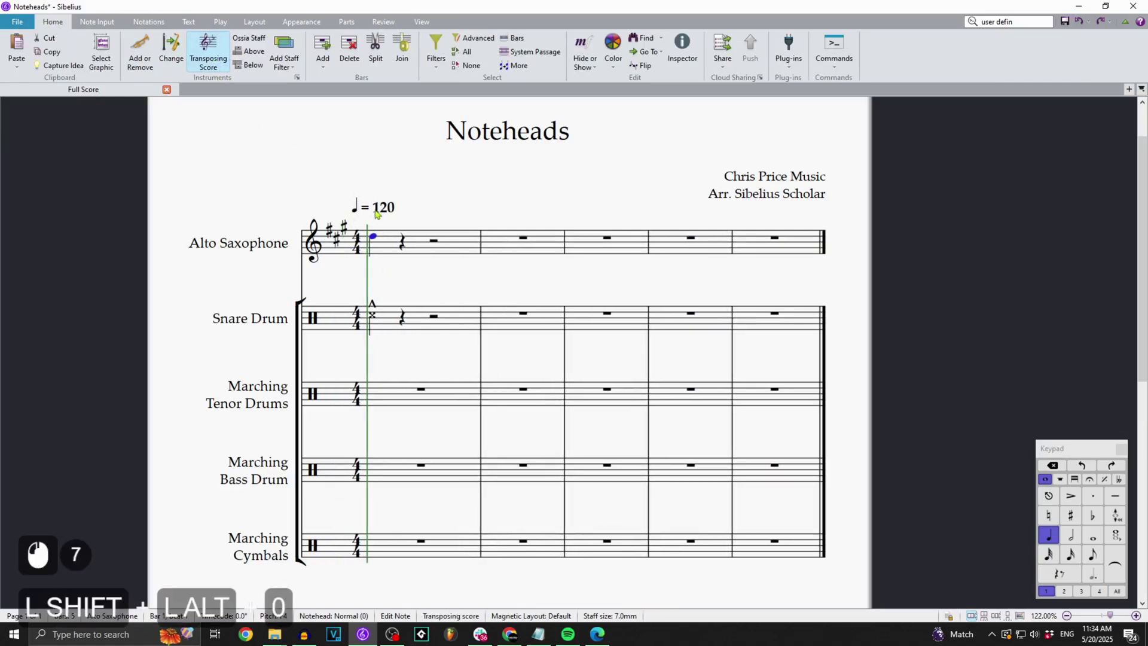
click(207, 66)
click(207, 66)
click(207, 65)
click(207, 66)
click(206, 65)
click(207, 65)
click(206, 66)
key(Escape)
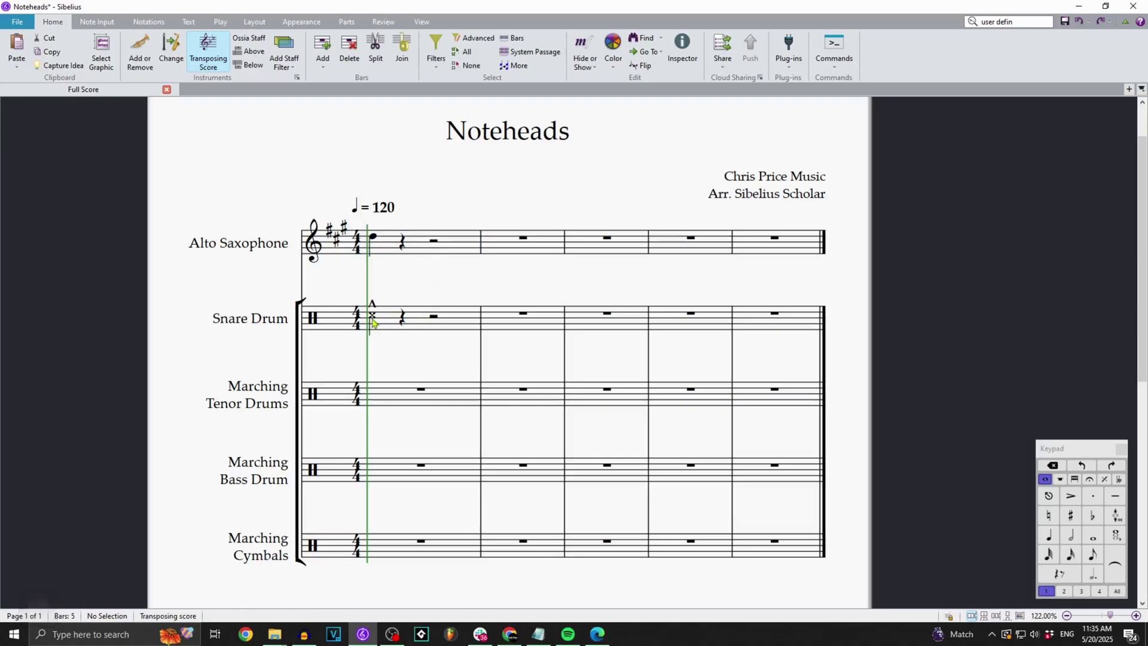
- Enter a quarter-note B on beat 1 of the Marching Bass Drum's first bar and give it notehead 4, Beat
click(421, 465)
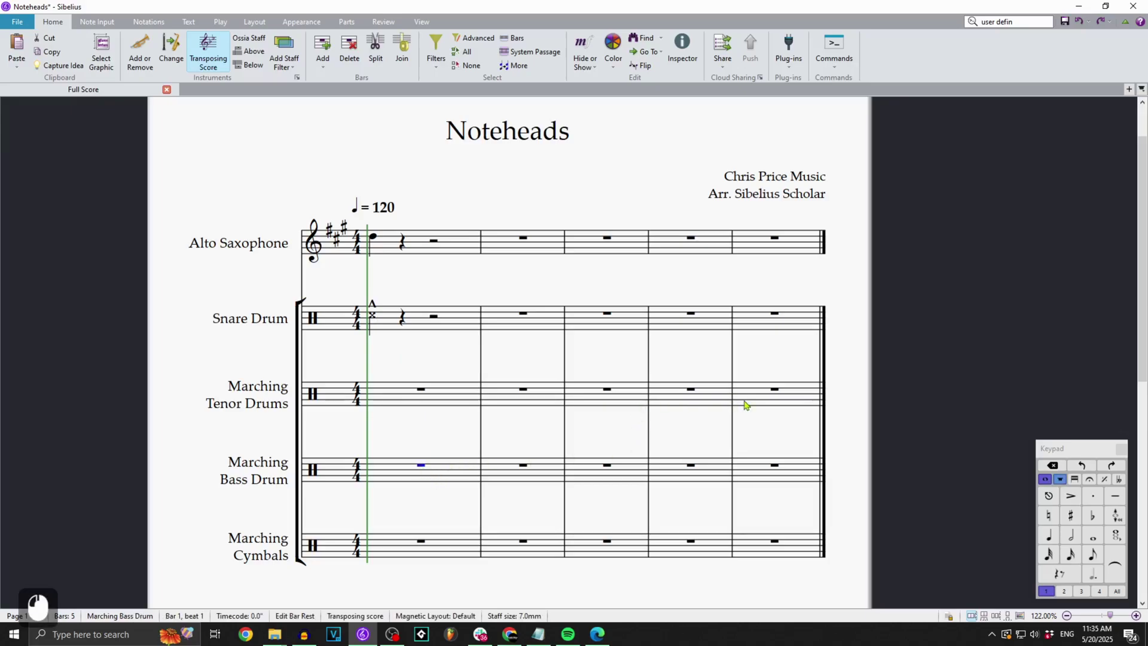
key(KP_4)
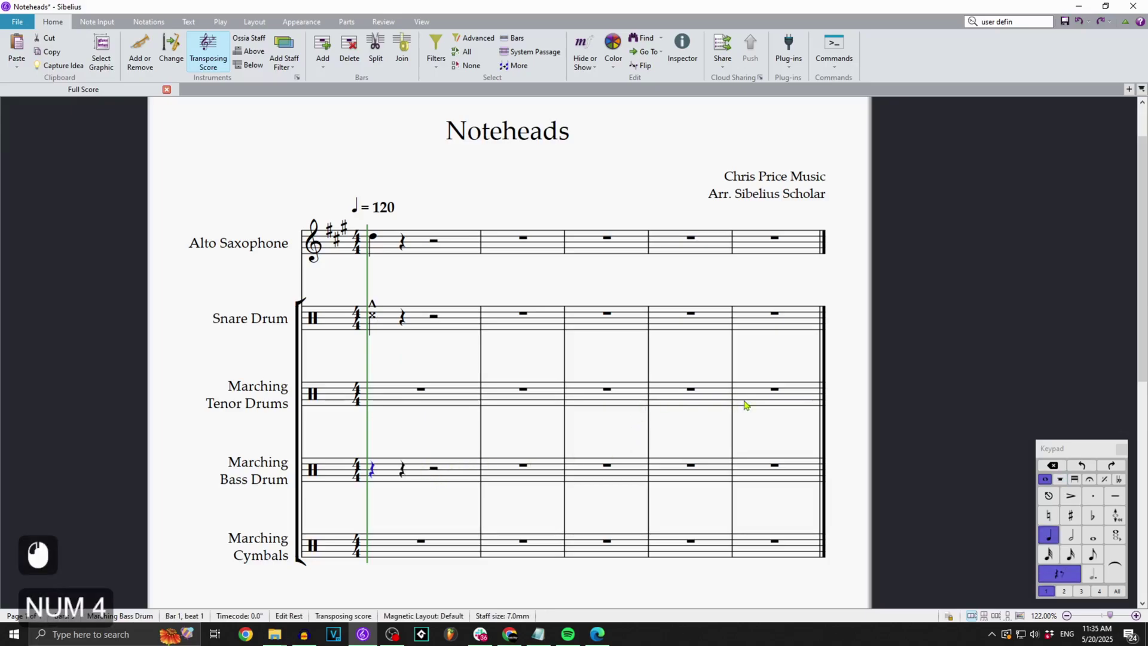
key(b)
key(Right)
key(Left)
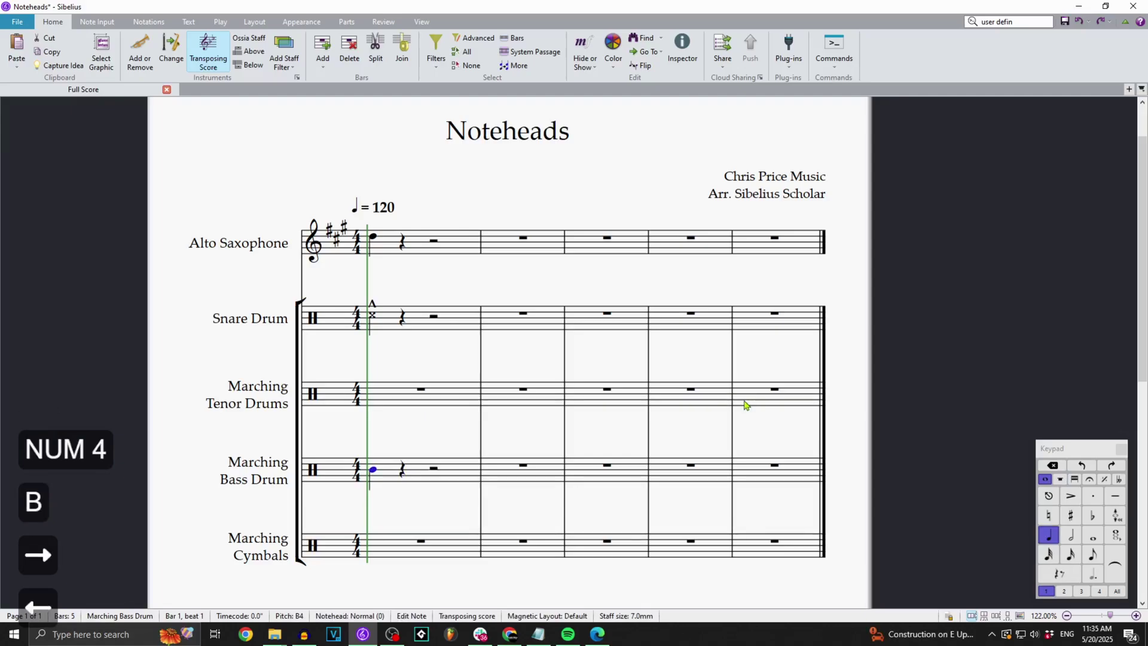
key(shift+alt+4)
- Enter a quarter-note chord of F, A, C, E and G on beat 2 of the Marching Bass Drum's first bar
key(Right)
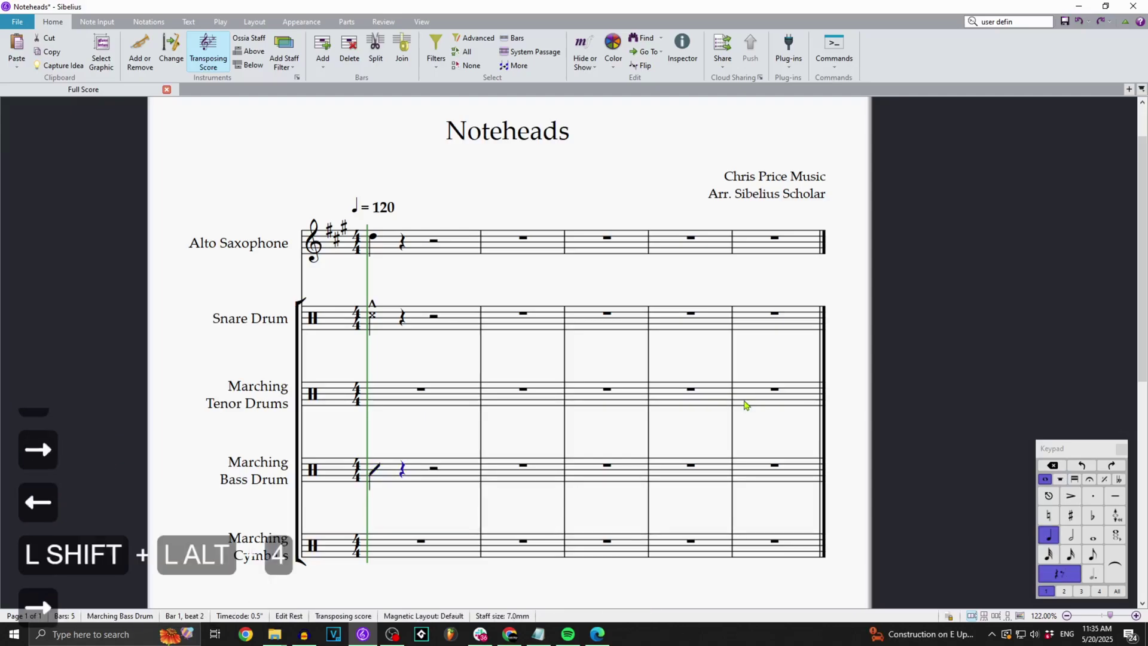
key(KP_3)
key(KP_4)
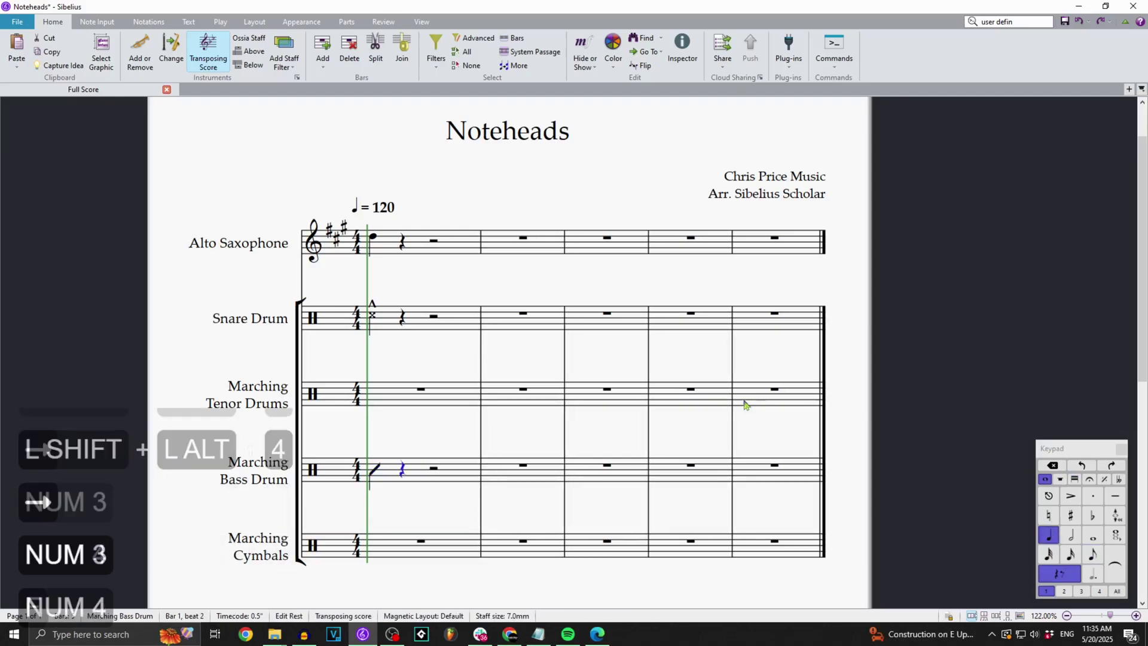
key(f)
key(shift+a)
key(shift+c)
key(shift+e)
key(shift+g)
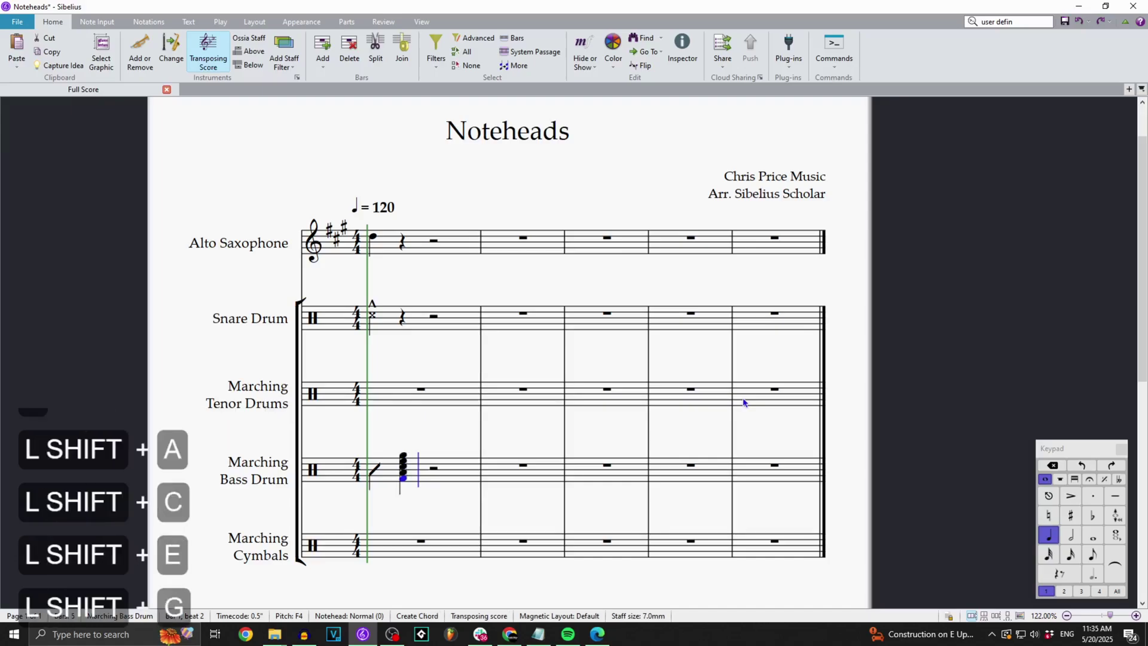
key(Escape)
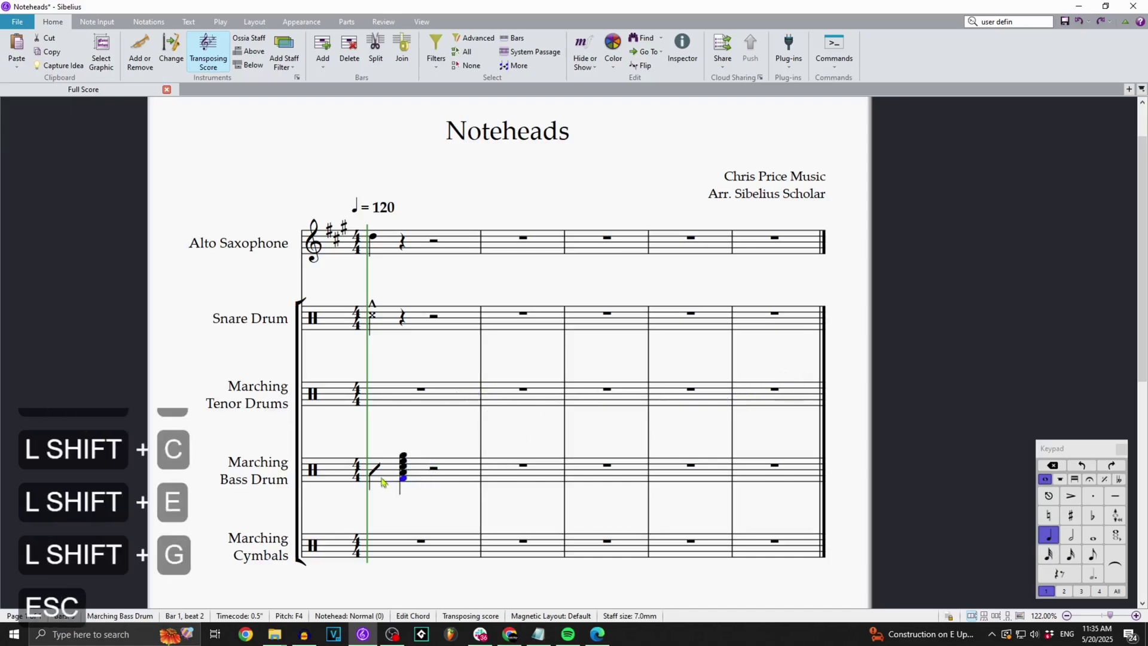
- Edit notehead 4, Beat, so that Plays, Transposes and Leger lines are enabled, and save the change
click(376, 473)
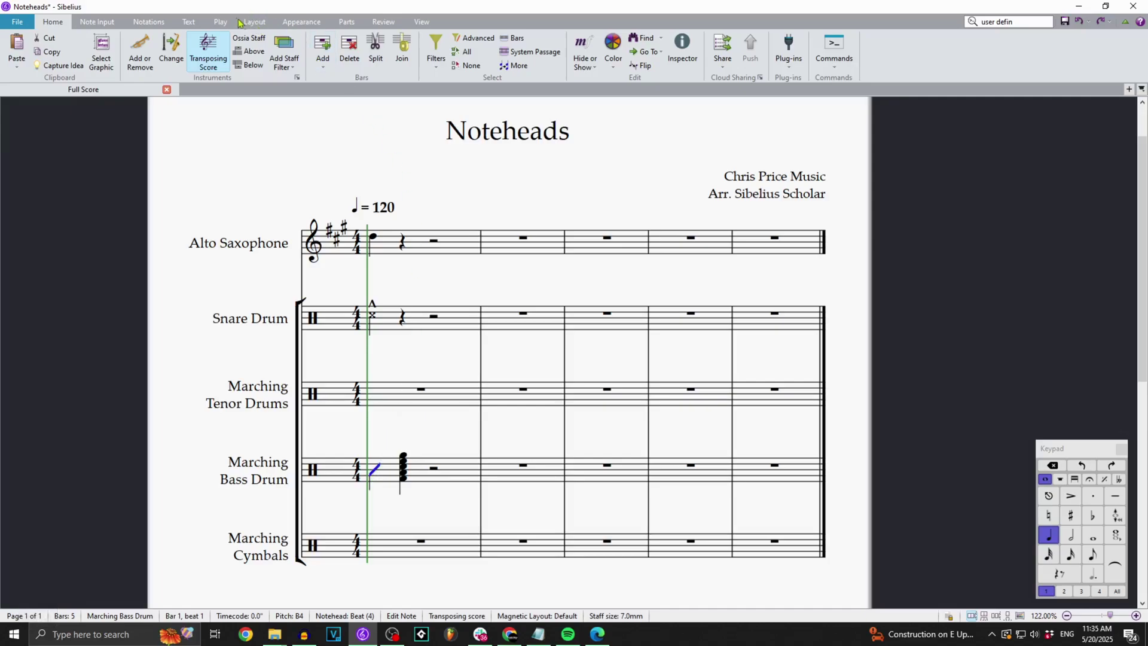
click(150, 22)
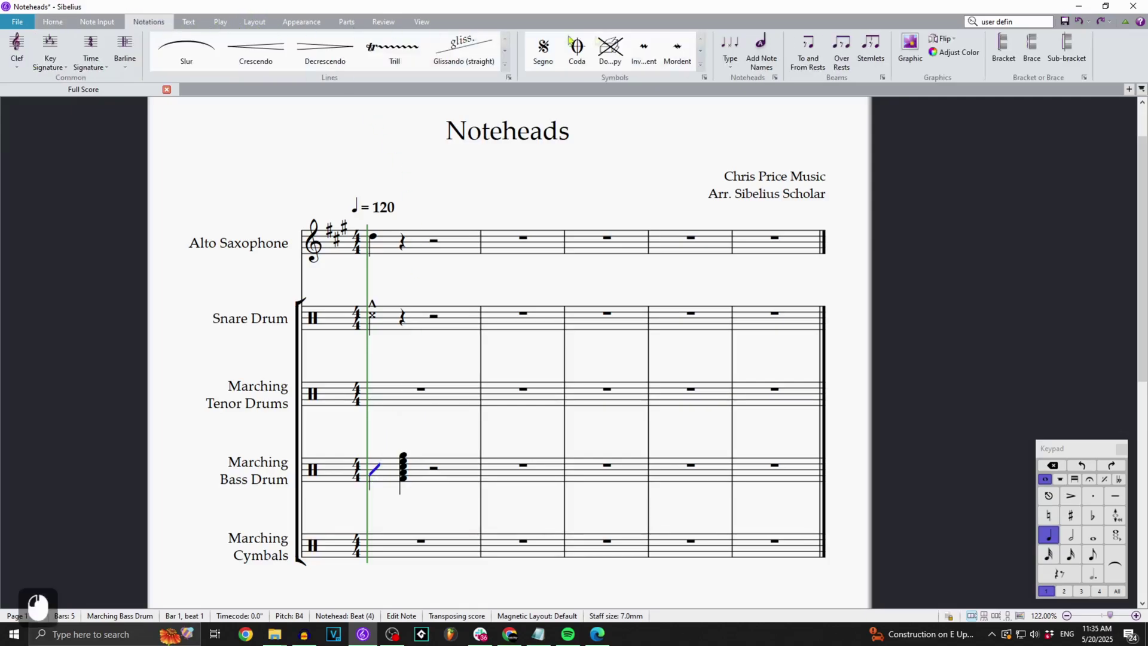
click(775, 78)
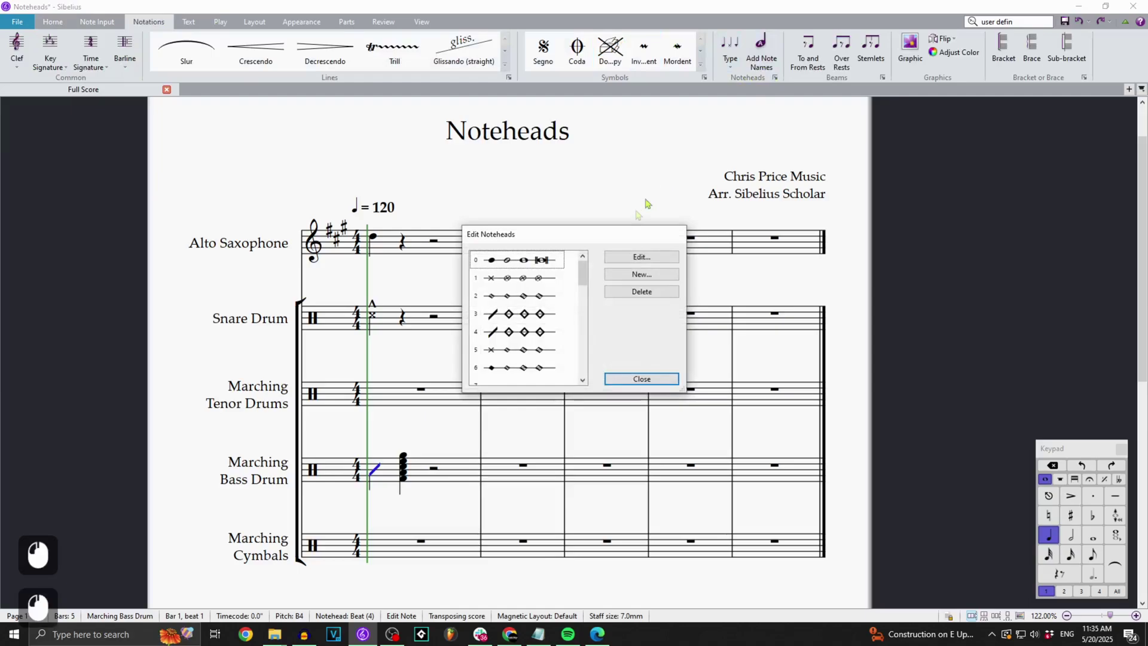
click(526, 338)
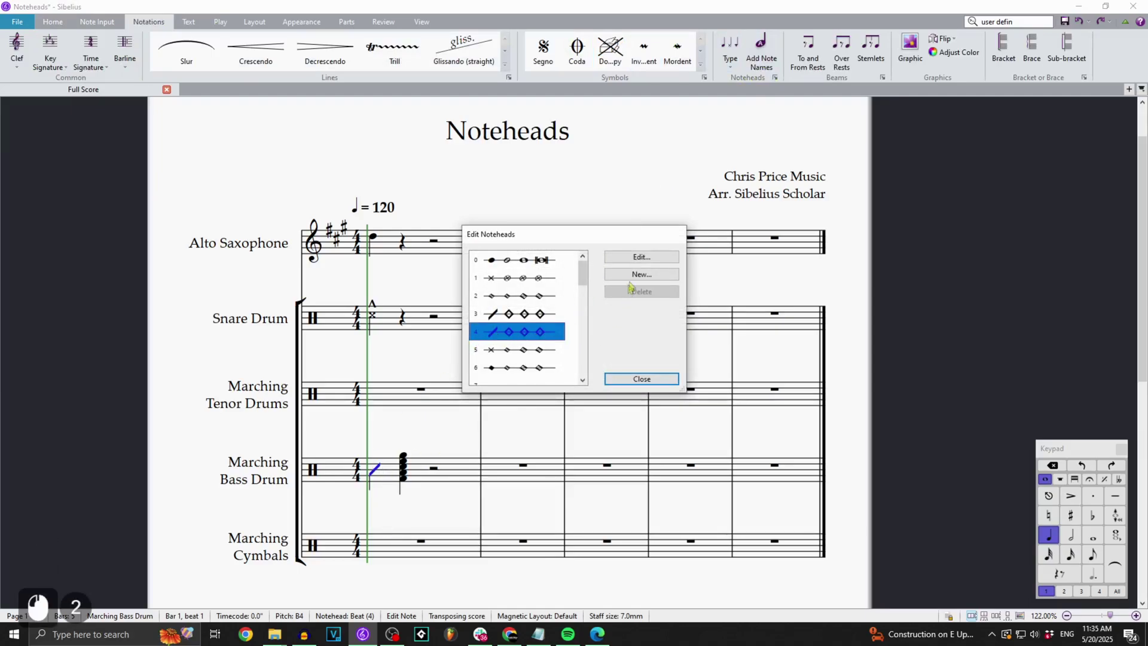
click(641, 257)
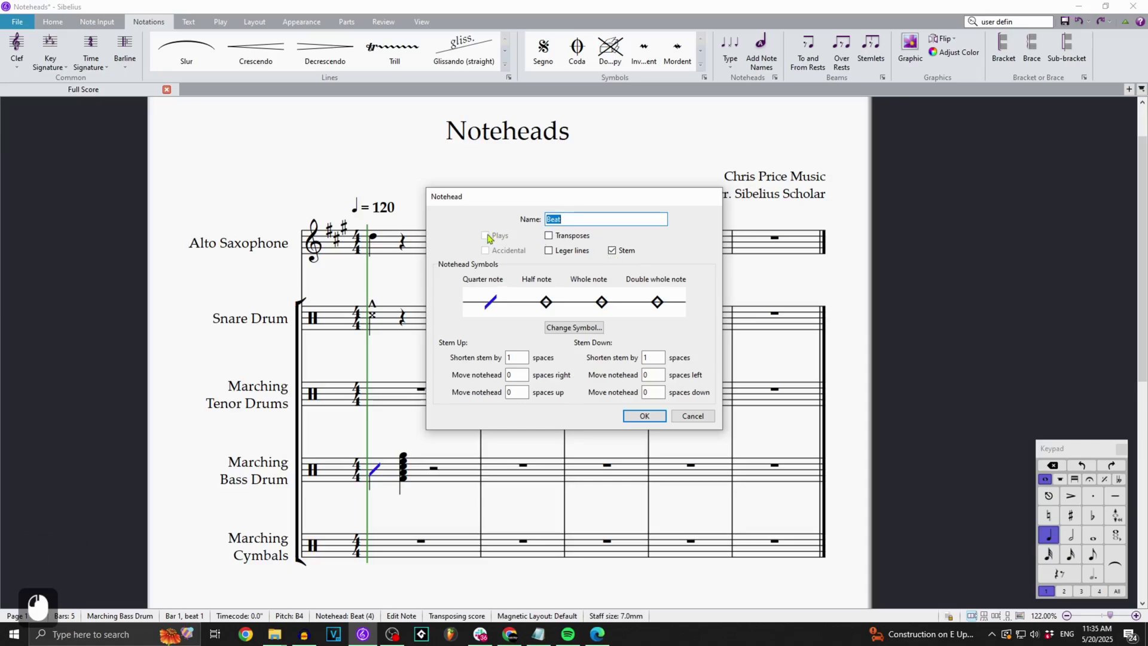
click(577, 252)
click(561, 236)
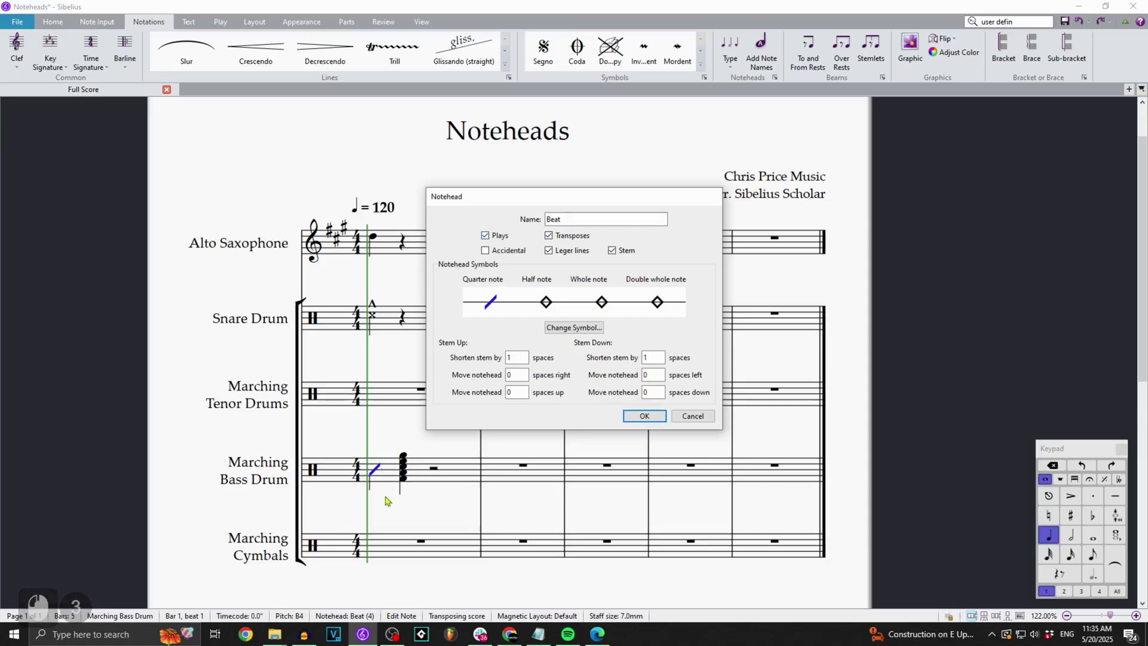
click(645, 416)
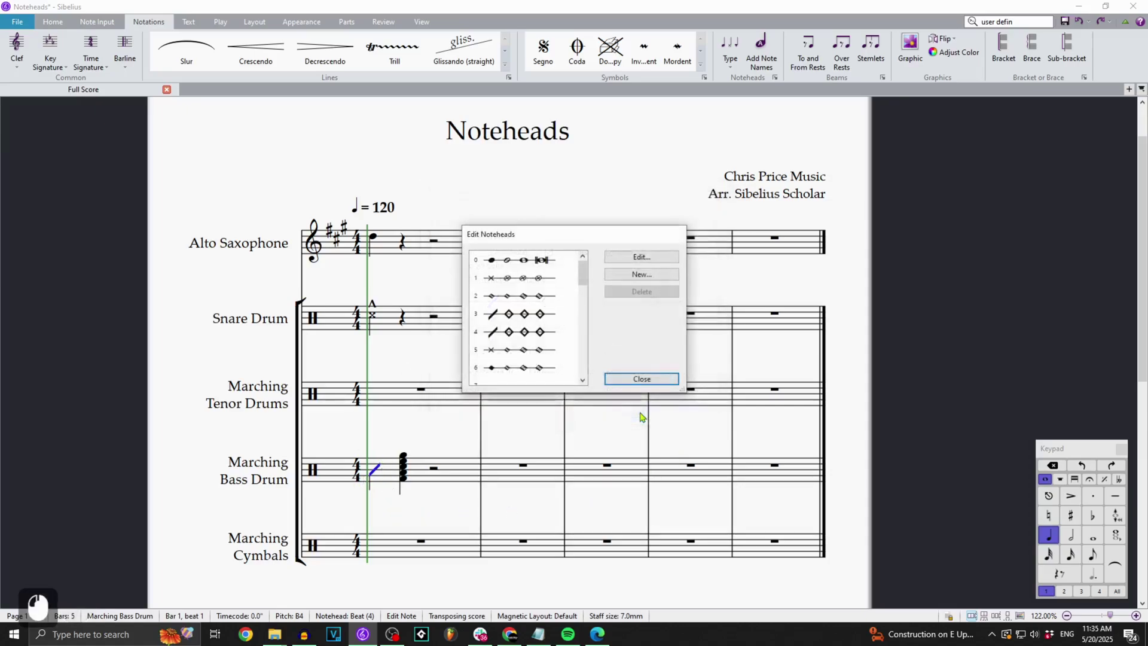
click(660, 381)
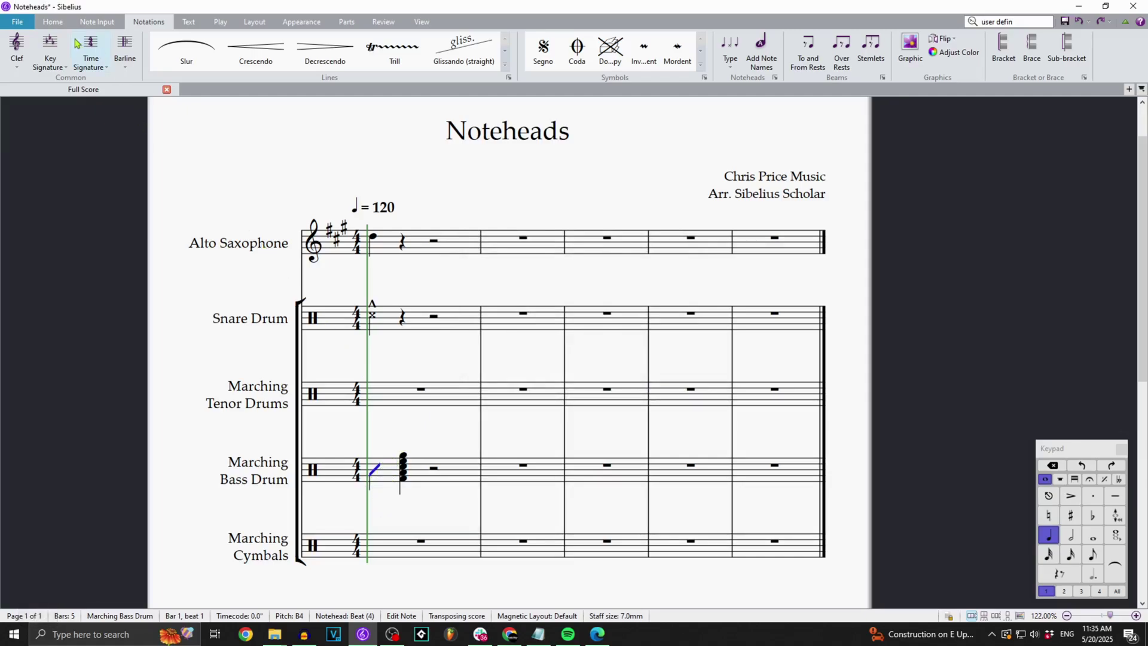
- Select the Marching Bass Drum's first bar and open the staff type settings of its instrument definition for editing
click(54, 22)
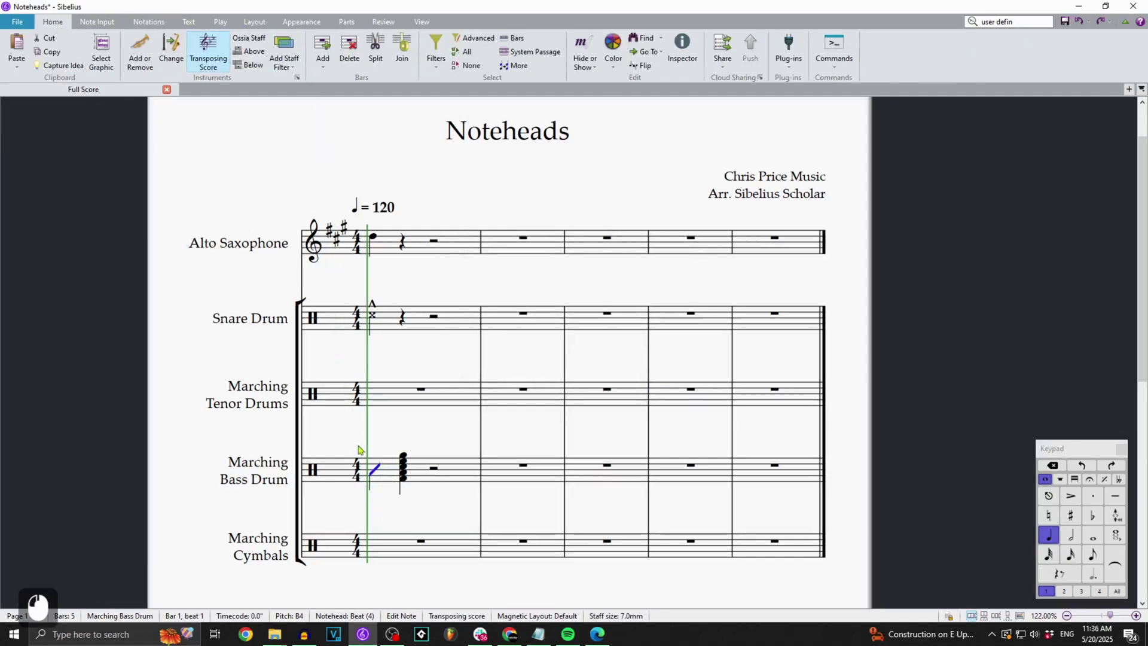
double_click(376, 475)
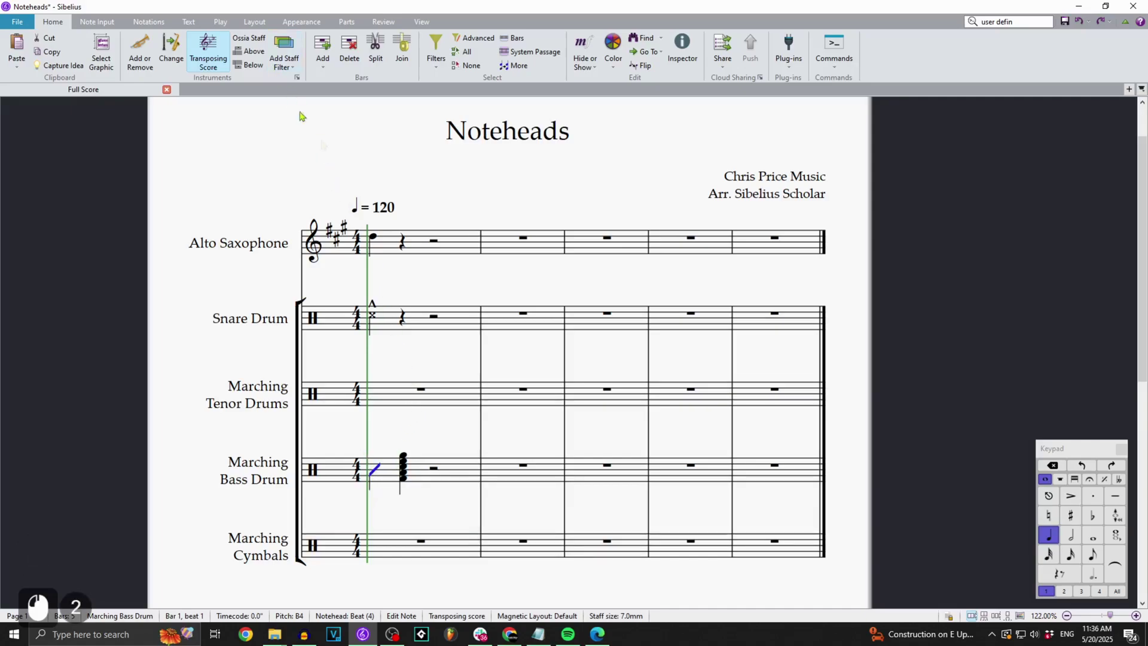
click(466, 470)
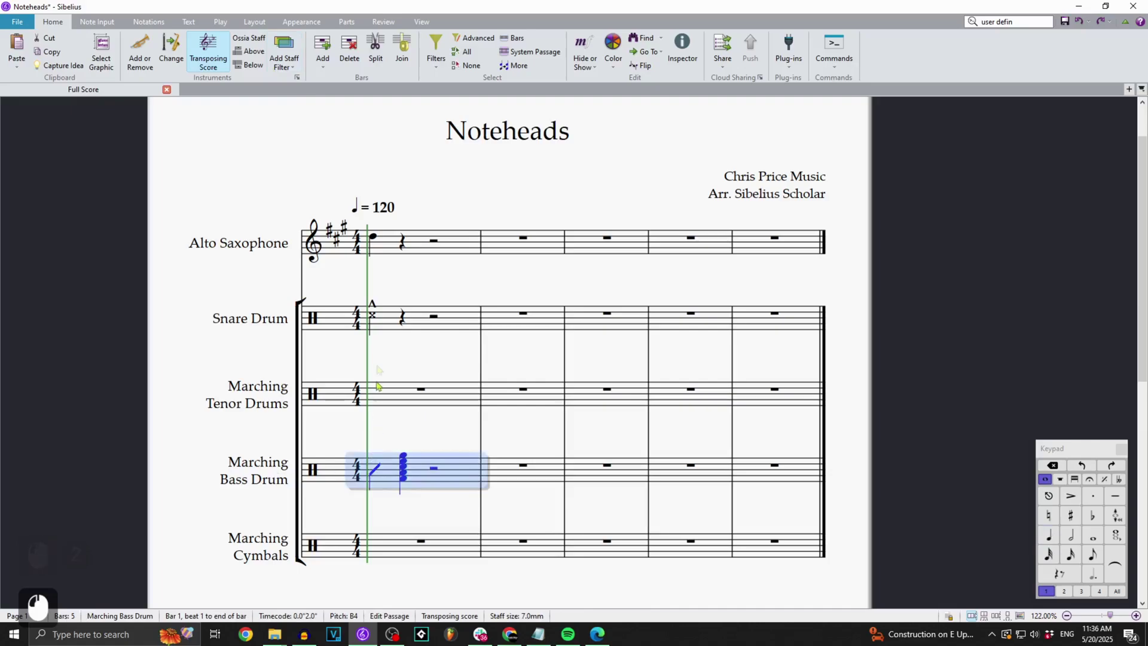
click(297, 78)
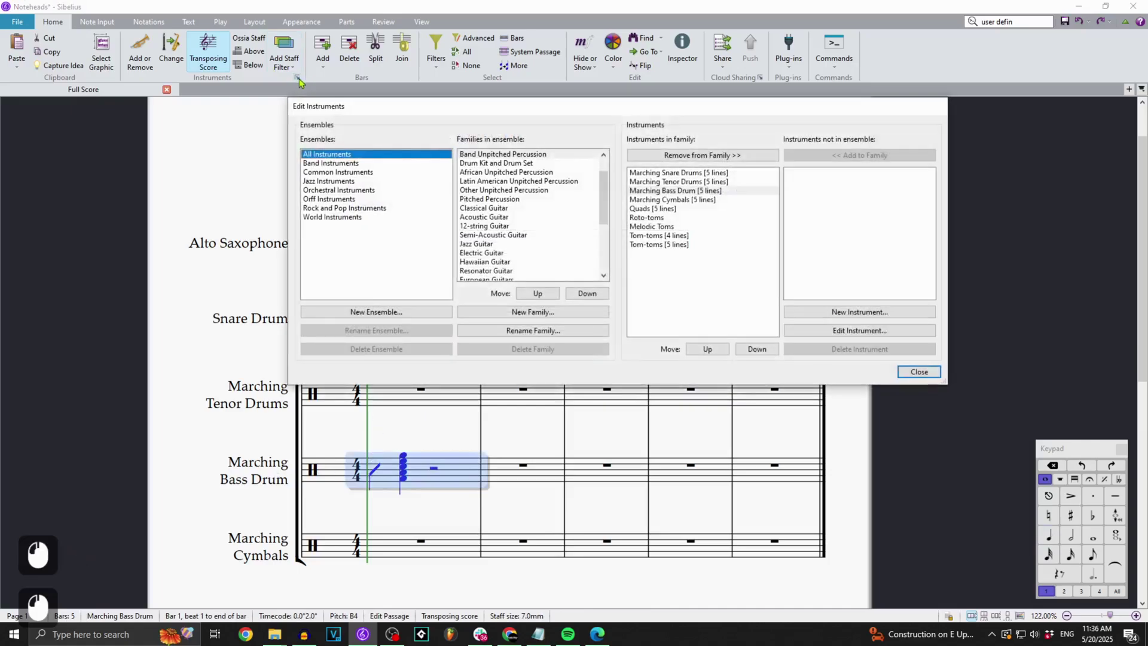
click(845, 329)
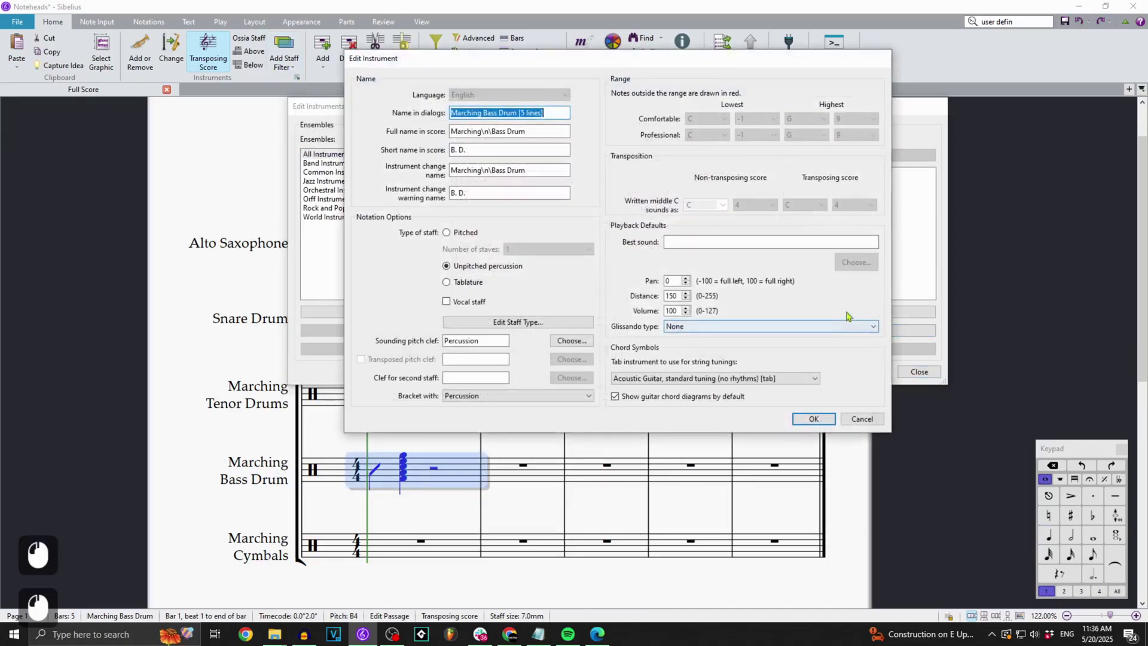
click(540, 321)
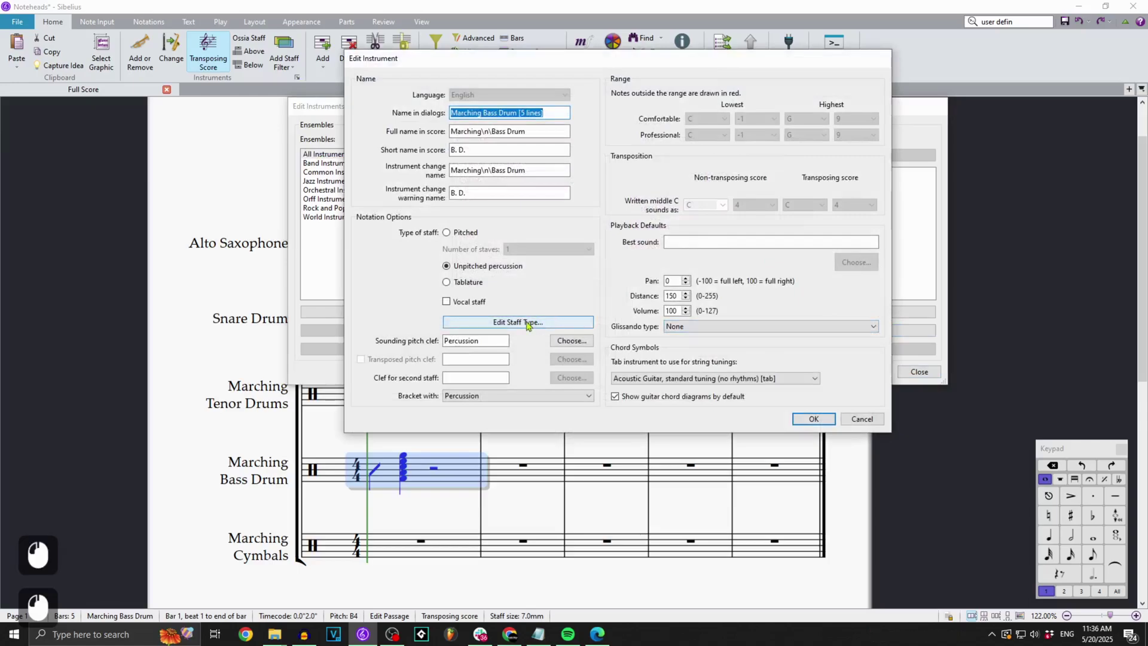
- Add a new note to the Marching Bass Drum's percussion map and move it up to the staff's middle line
drag(475, 281, 592, 302)
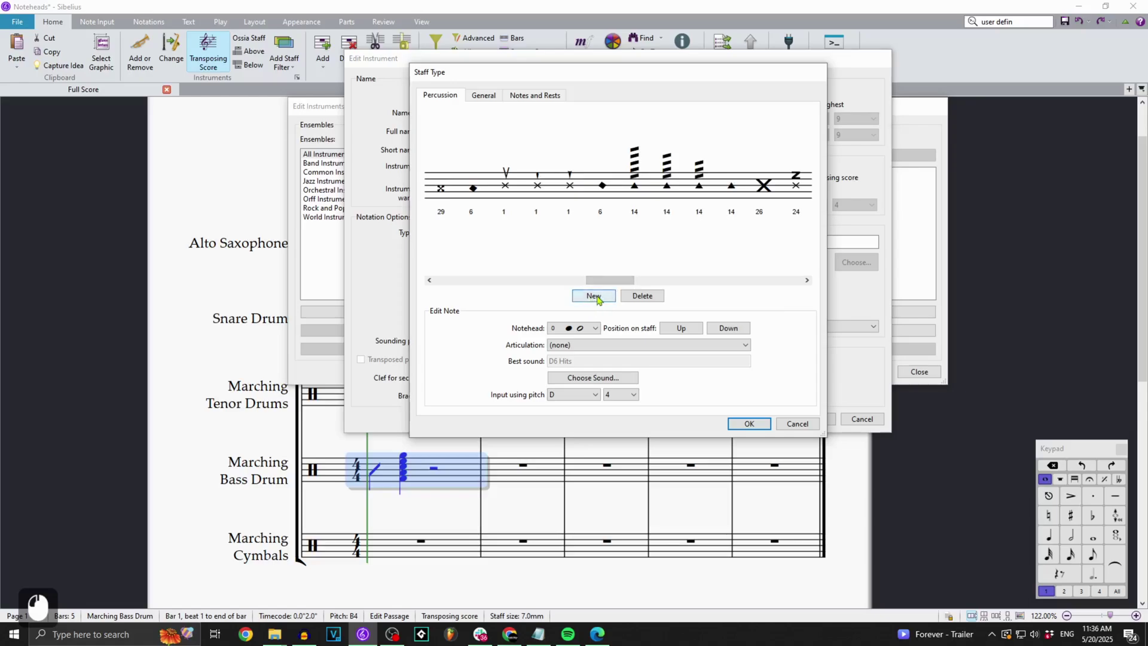
click(595, 296)
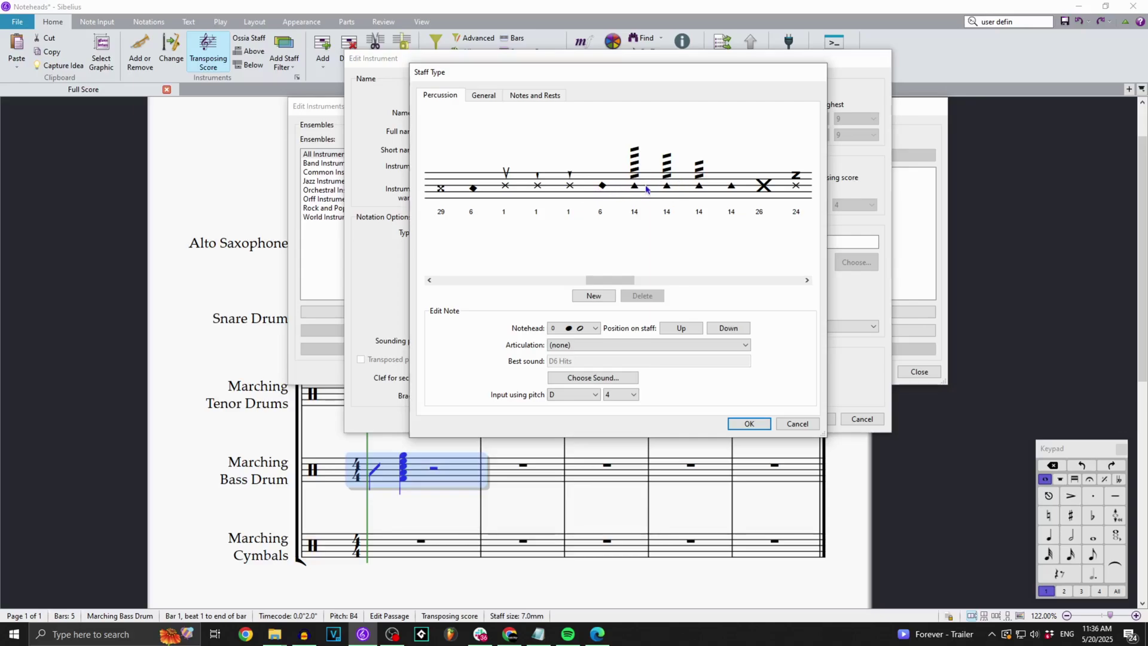
click(602, 199)
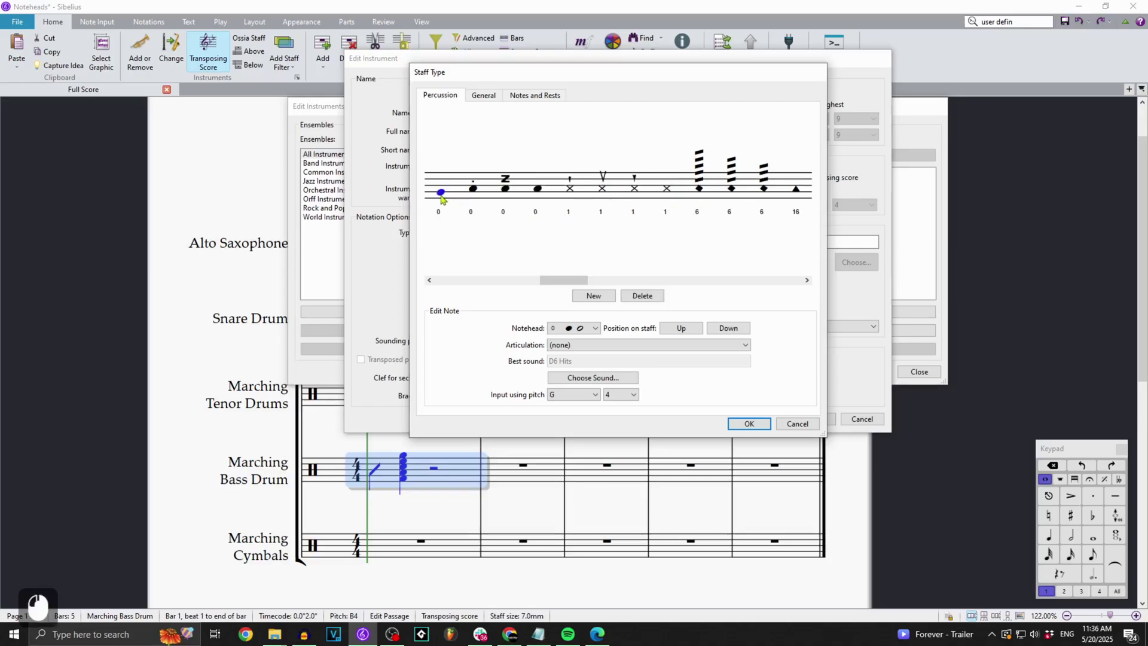
click(680, 329)
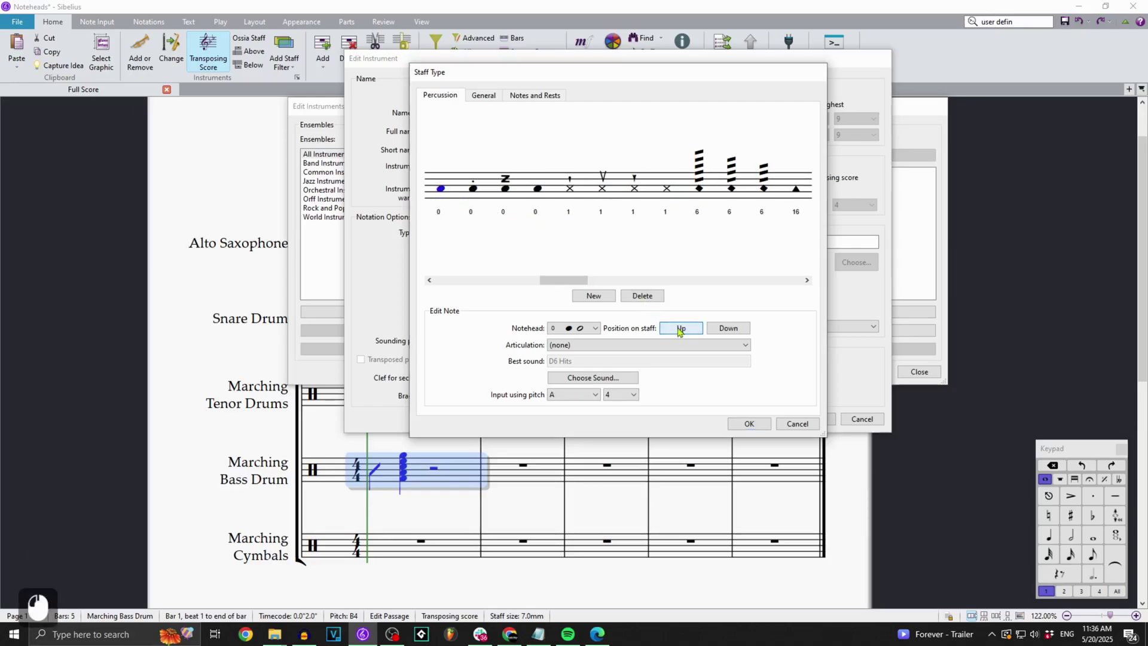
click(680, 329)
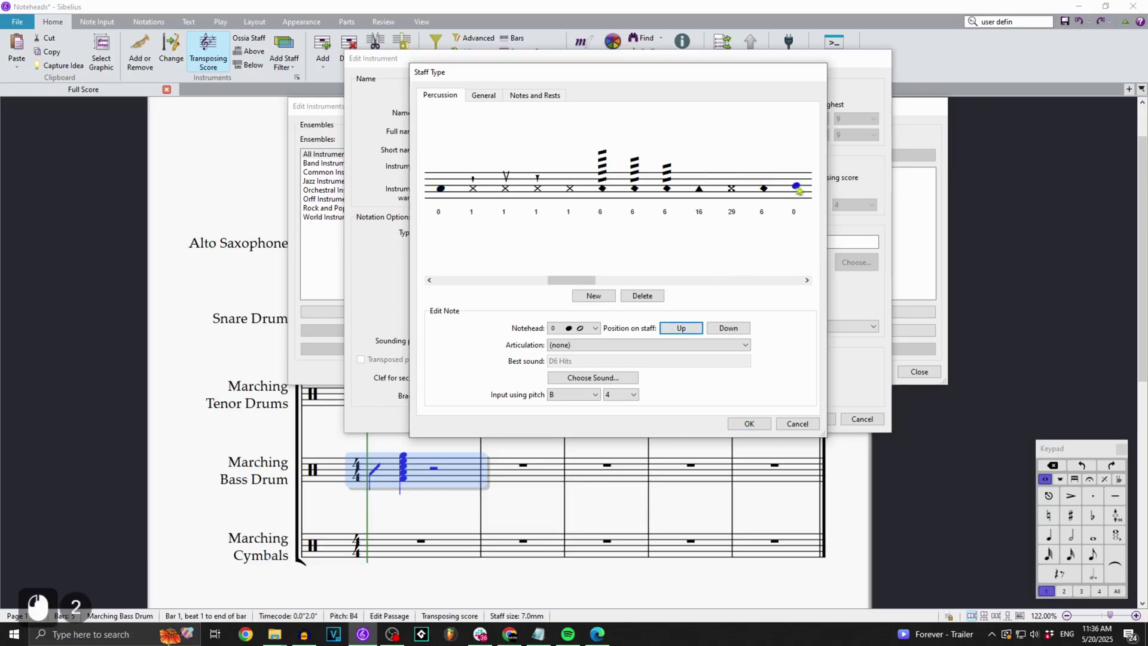
- Give the new percussion note notehead 4 and the VDL SoundSet 7.0a BassLine (AutoRL) drum sound UNISON HITS (B4), and save the instrument changes
click(580, 330)
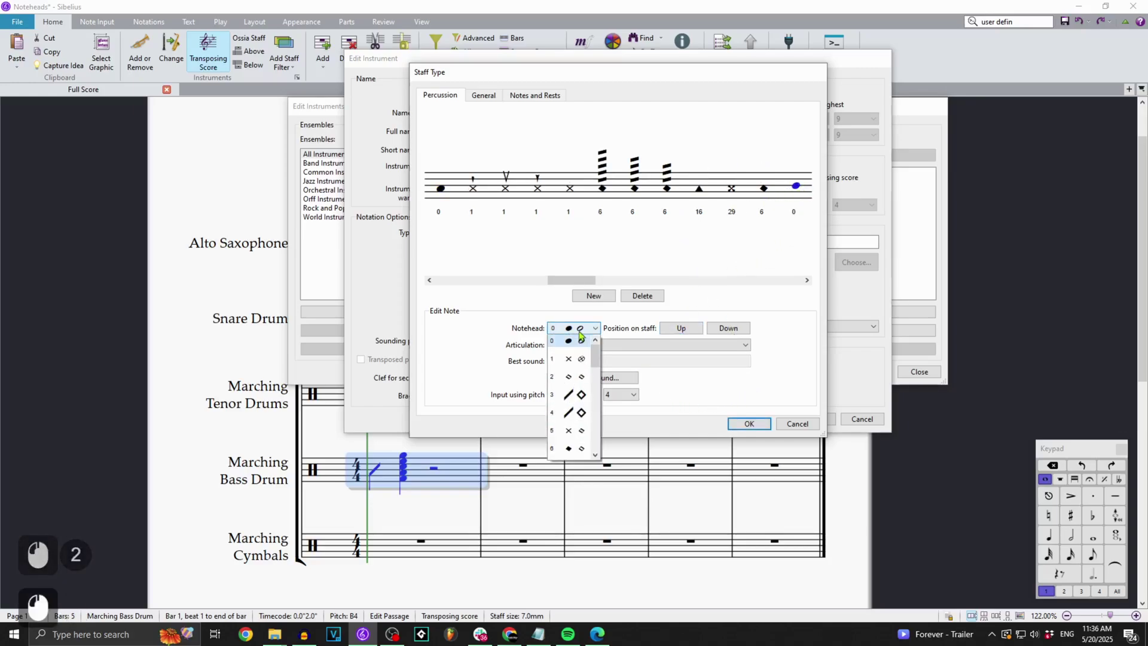
click(574, 418)
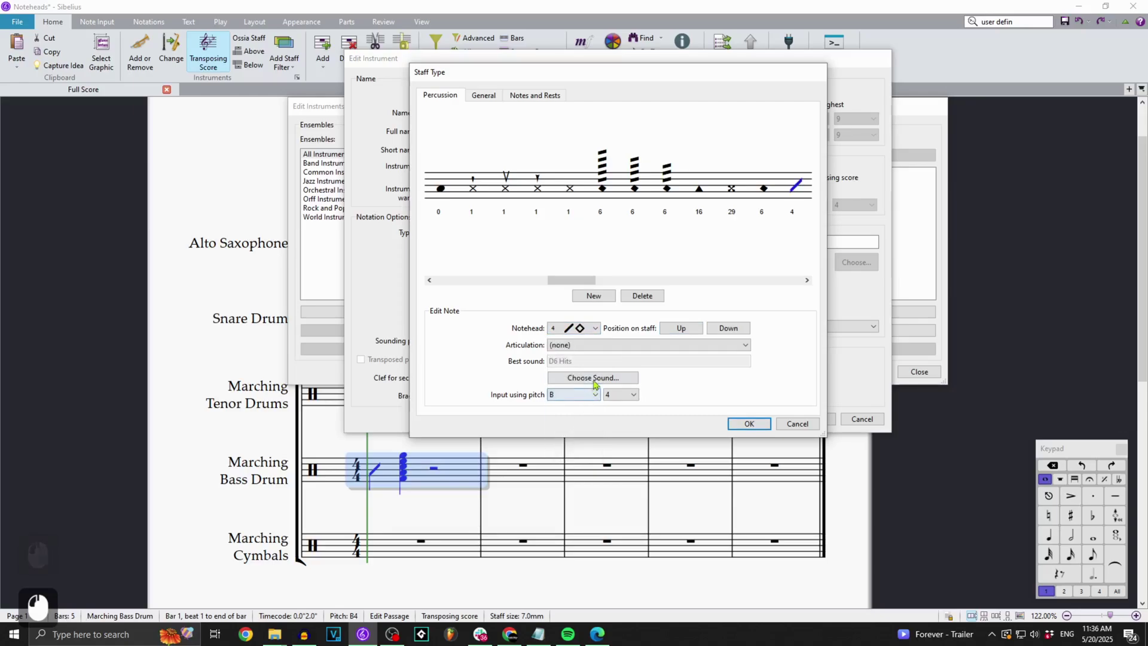
click(594, 379)
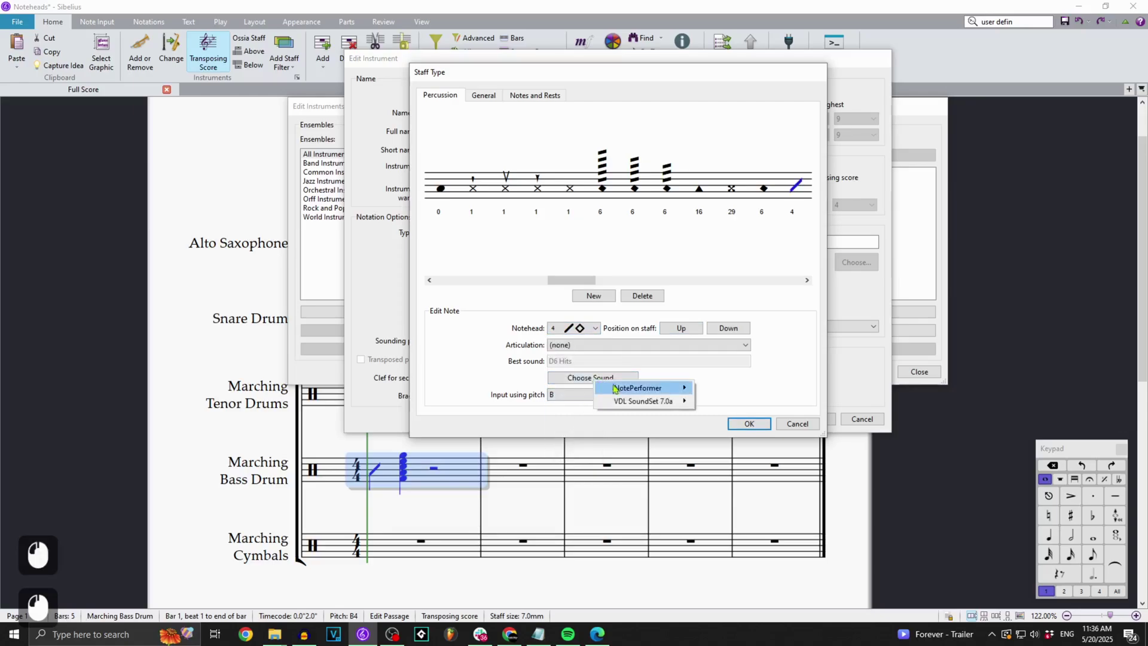
mouse_move(631, 405)
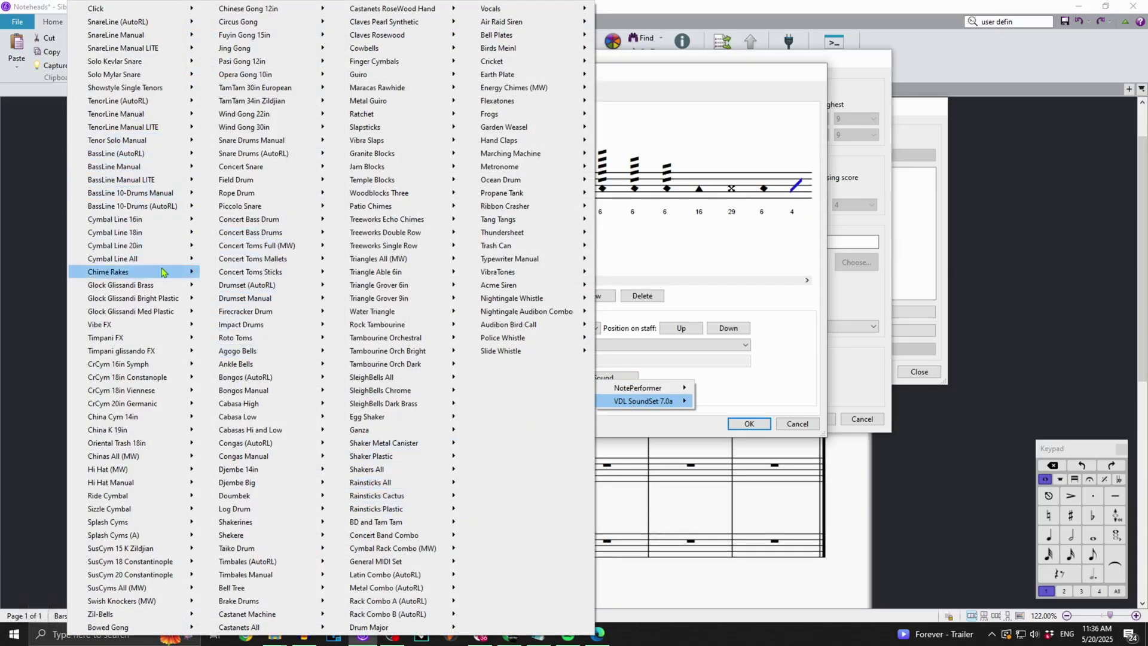
mouse_move(158, 153)
mouse_move(236, 167)
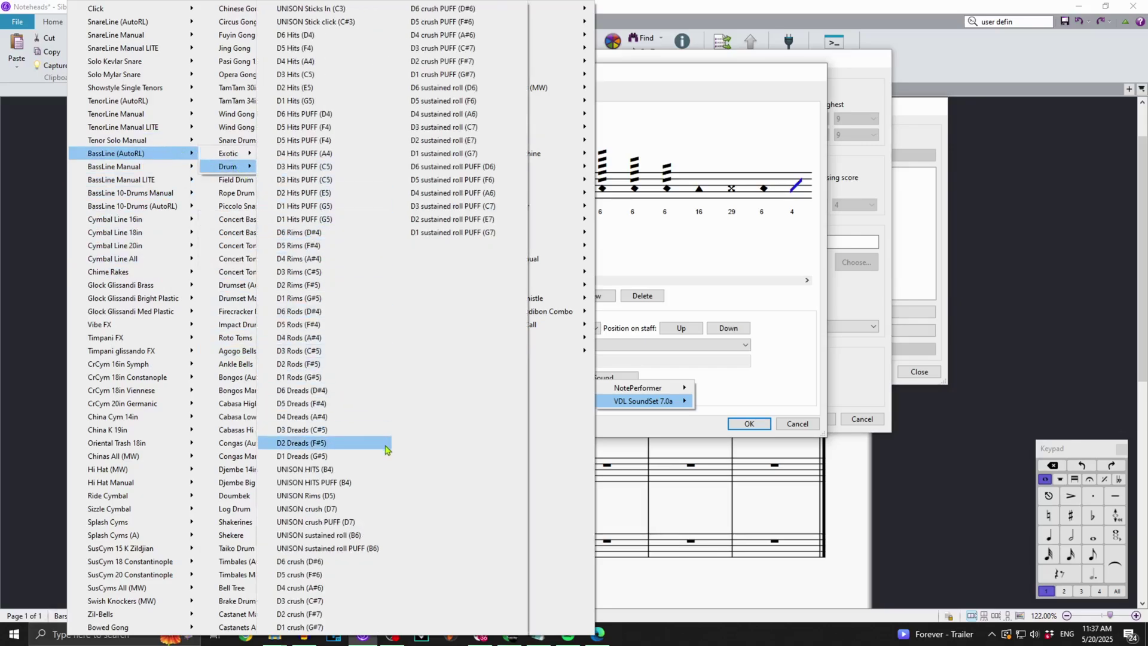
click(373, 470)
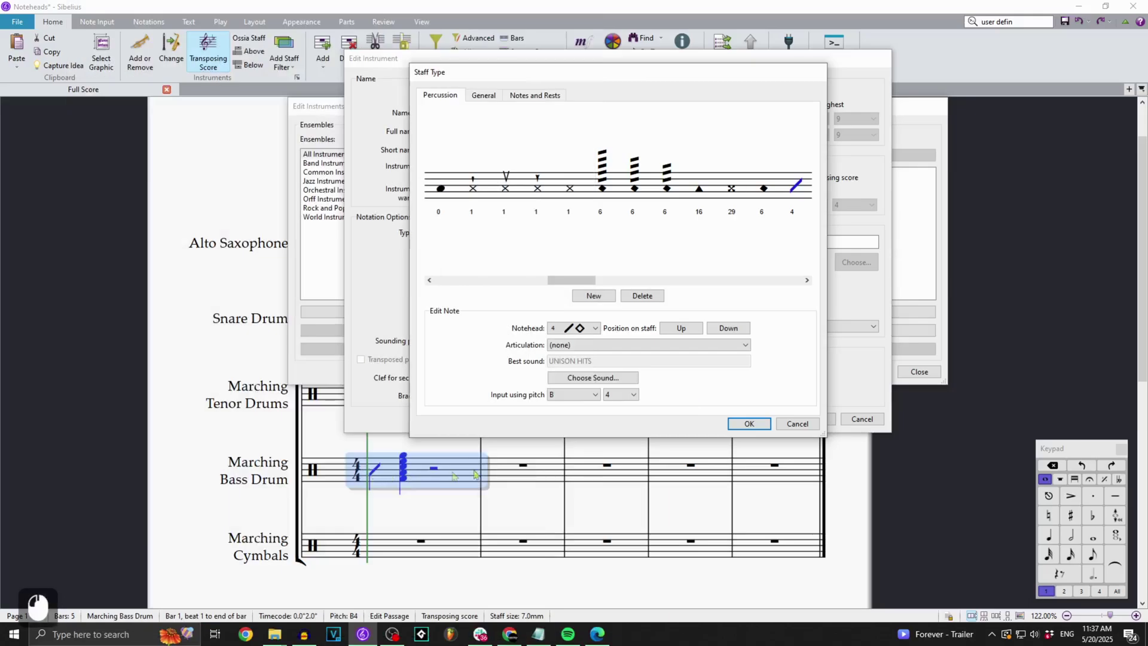
click(749, 423)
click(814, 419)
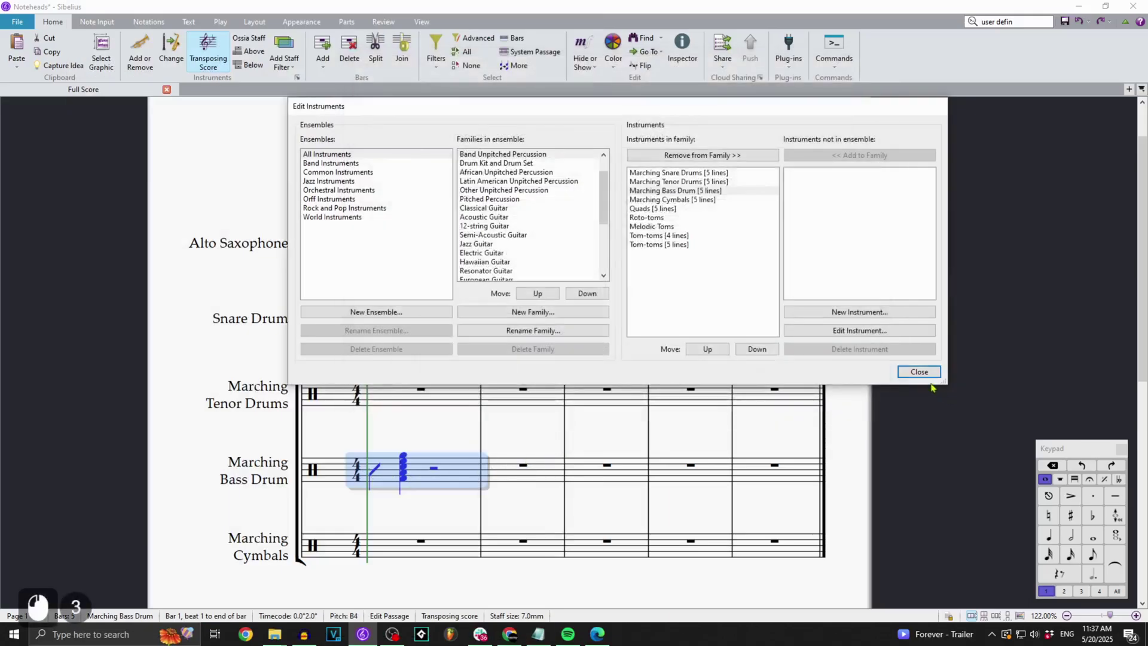
click(930, 377)
- Audition the slash note on beat 1 of the Marching Bass Drum's first bar and clear the selection
click(377, 477)
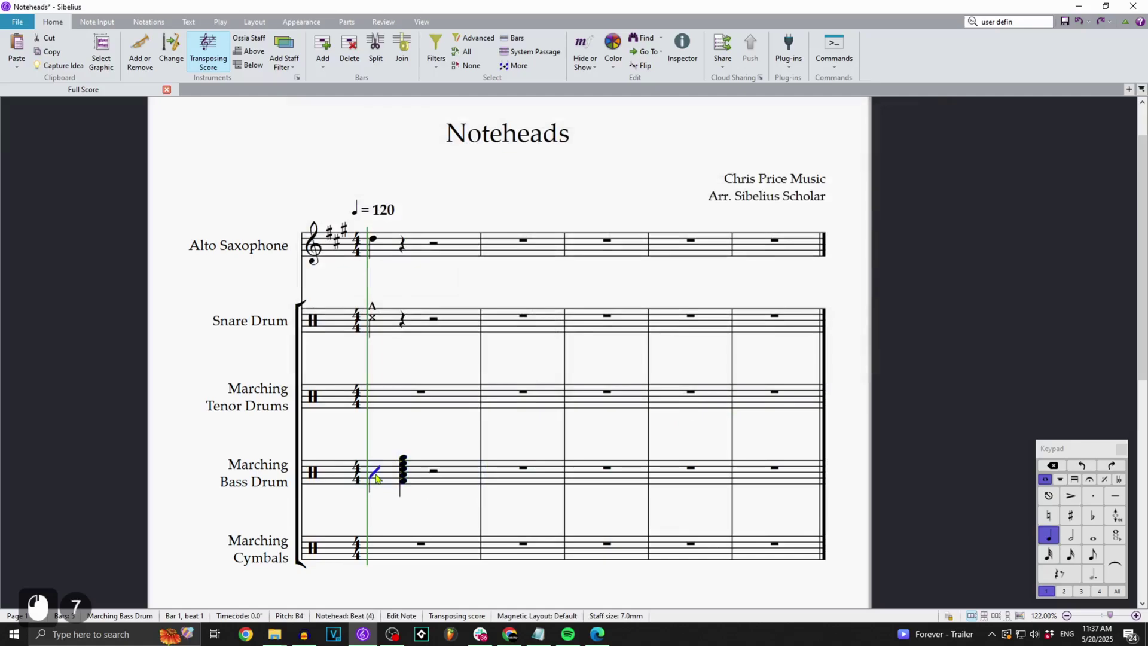
click(462, 481)
click(455, 447)
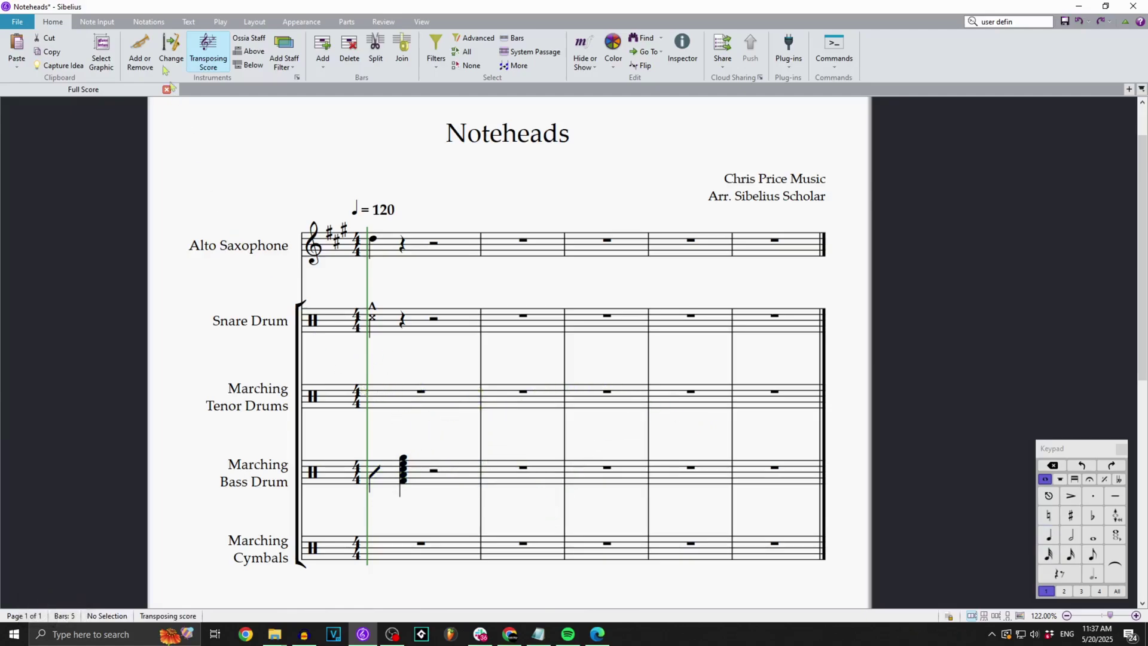
- Start a new notehead based on notehead 31 and look through the symbols available for its quarter note
click(147, 23)
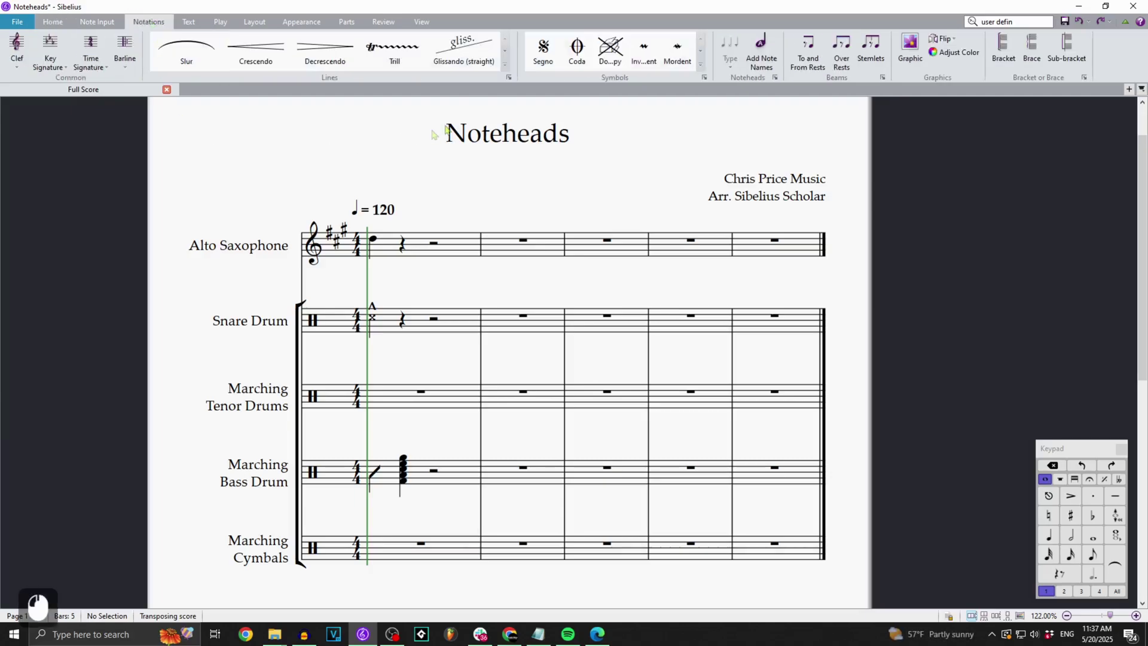
click(775, 77)
scroll(524, 335, down, 8)
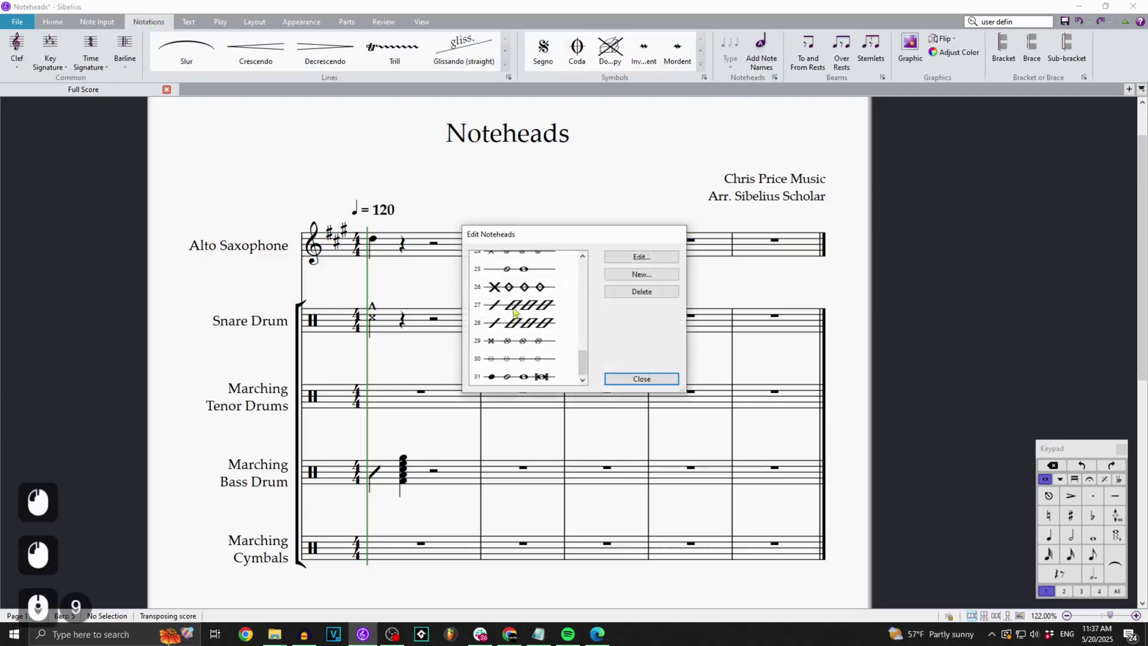
click(524, 375)
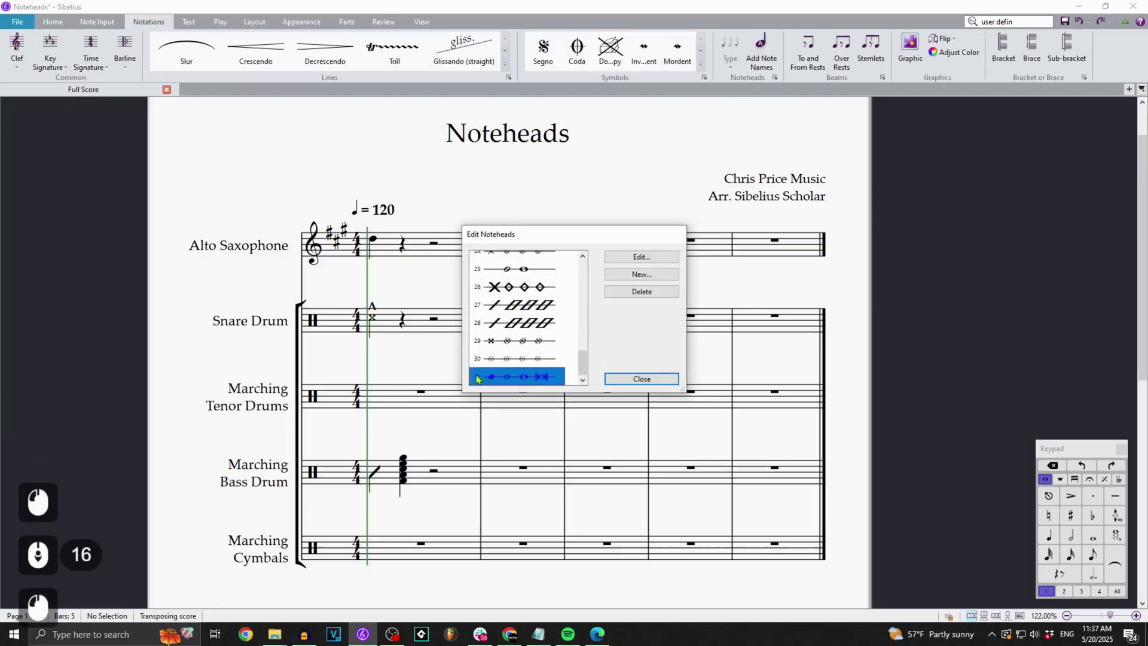
click(635, 276)
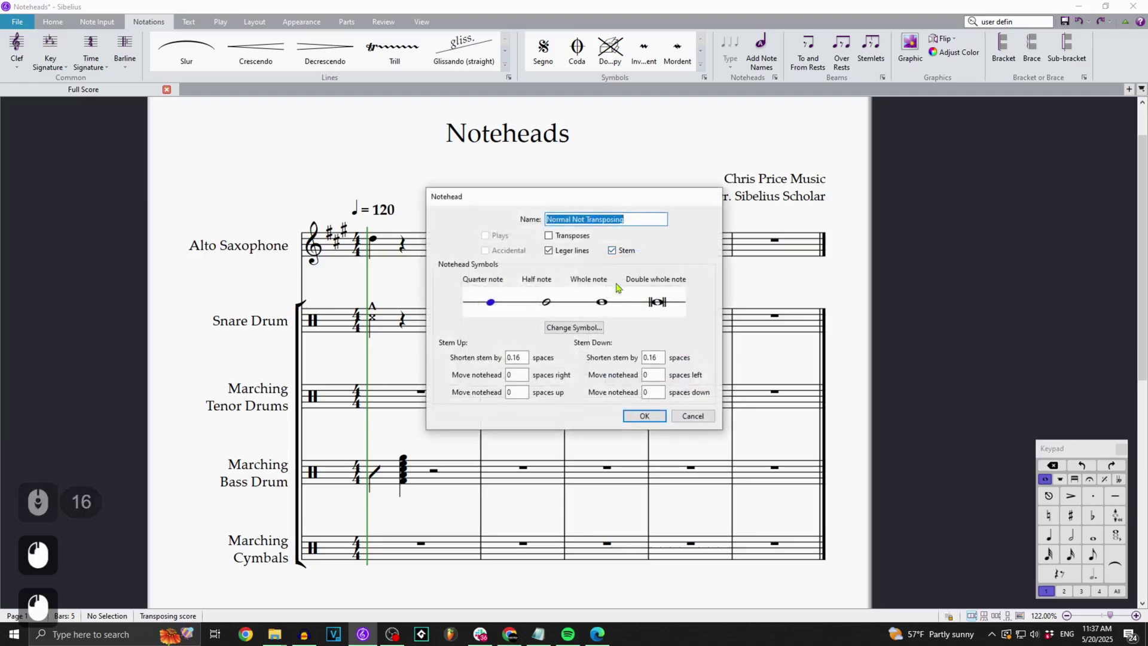
click(589, 328)
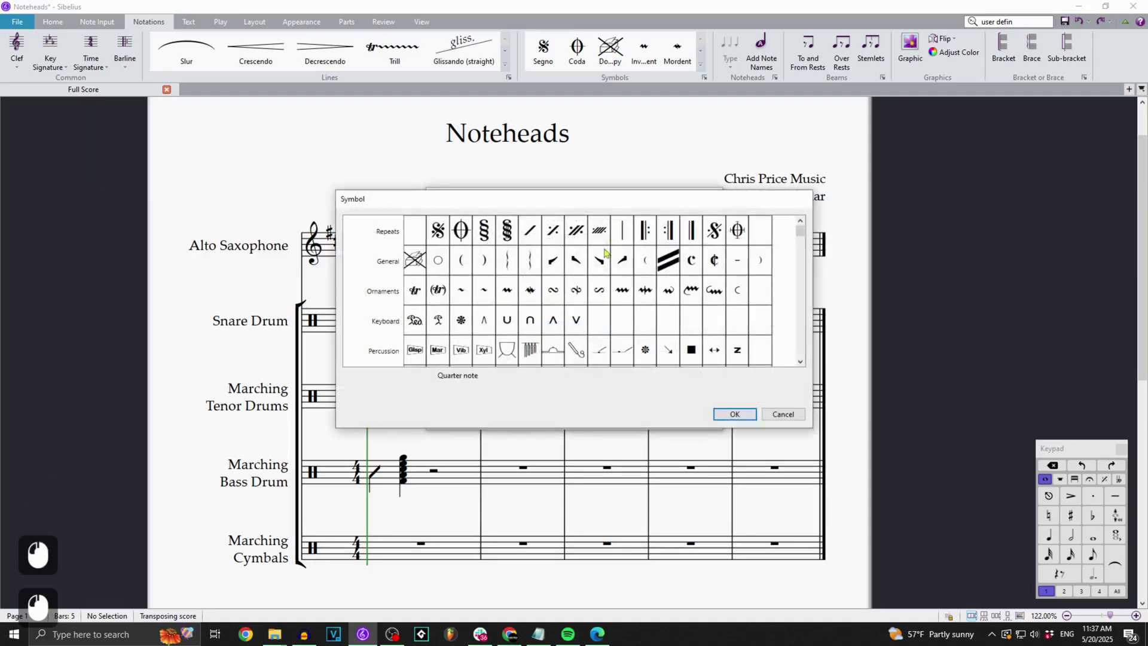
scroll(725, 246, down, 16)
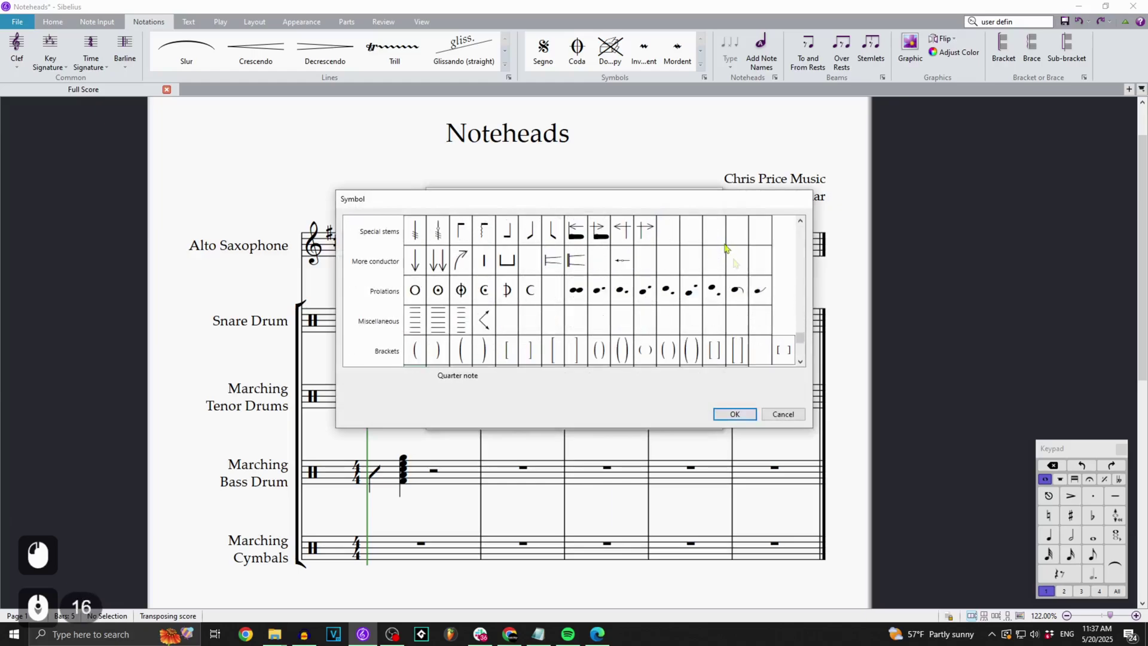
click(793, 415)
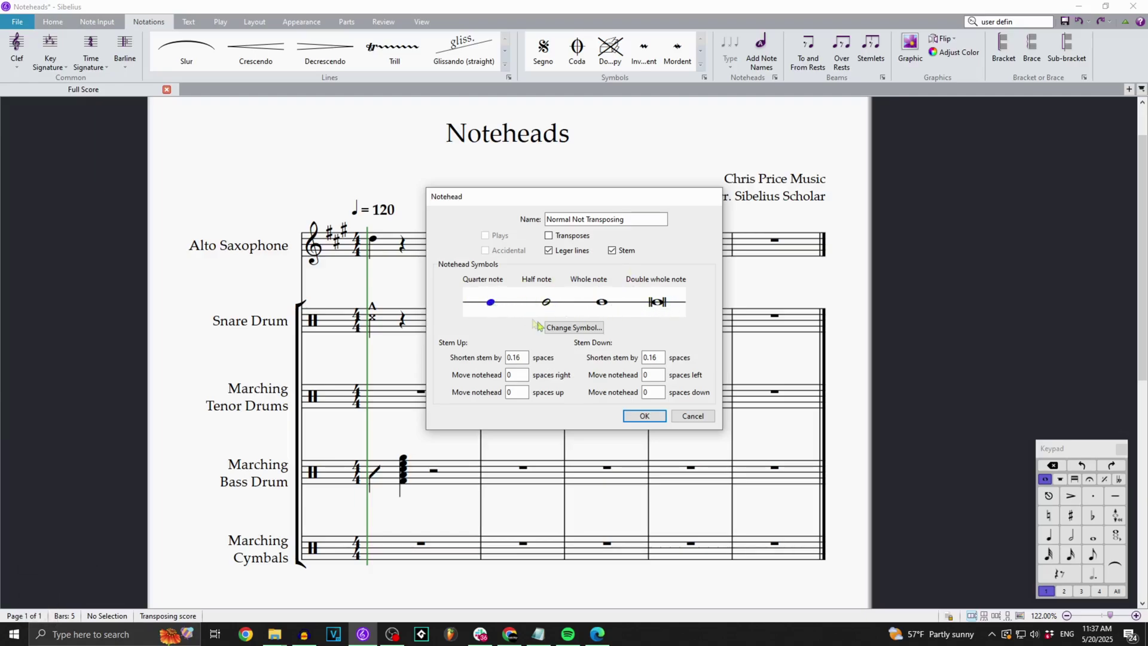
- Try the Segno symbol as the new notehead's quarter-note symbol, and discard the new notehead
click(573, 328)
scroll(662, 316, down, 3)
scroll(662, 315, down, 12)
scroll(657, 299, down, 5)
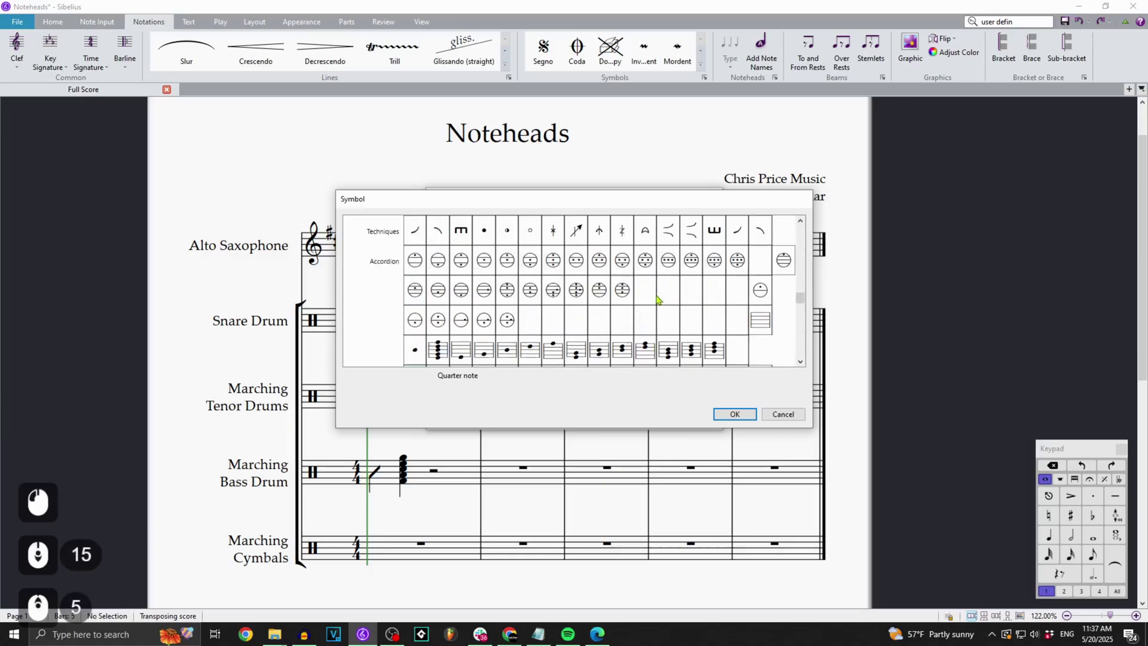
scroll(645, 308, down, 10)
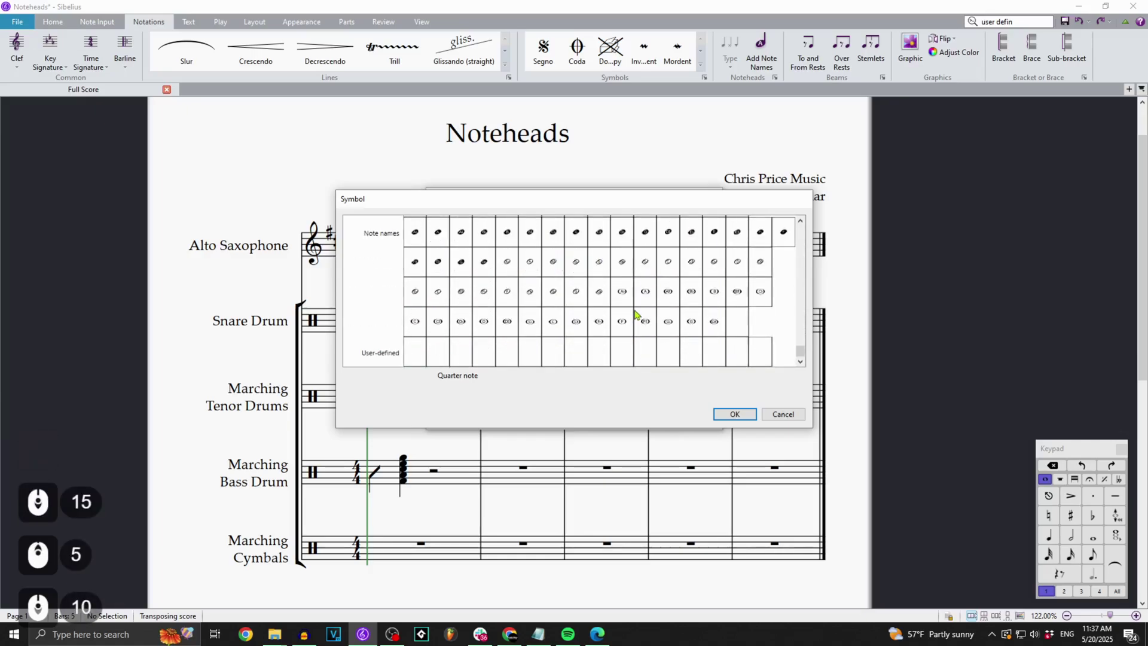
scroll(635, 313, up, 20)
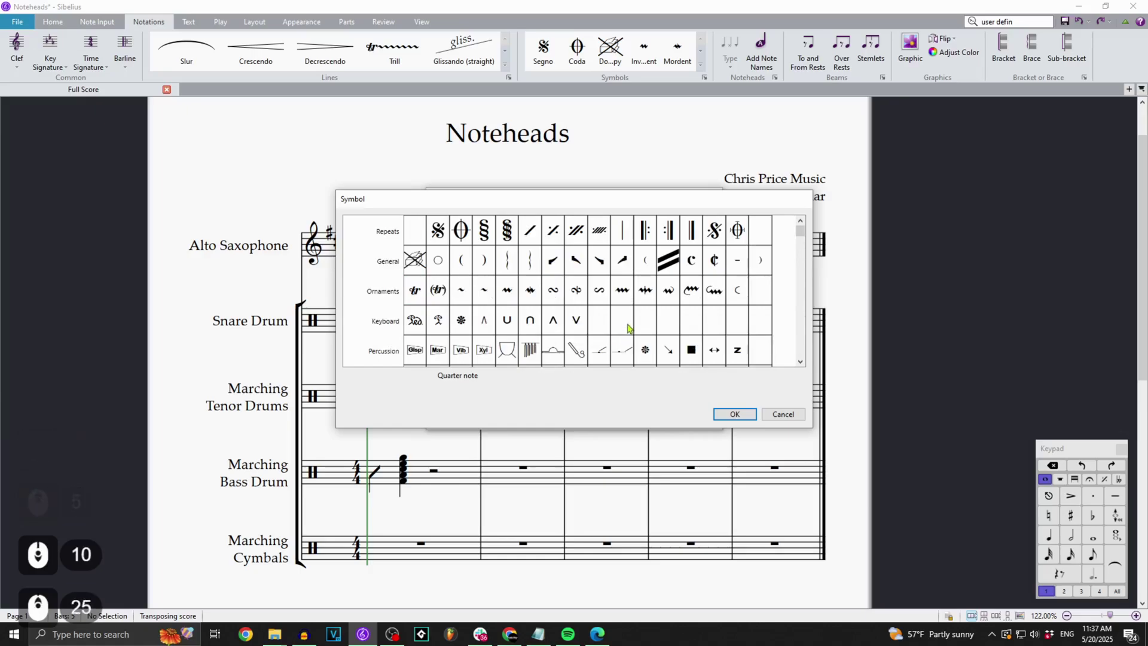
click(448, 234)
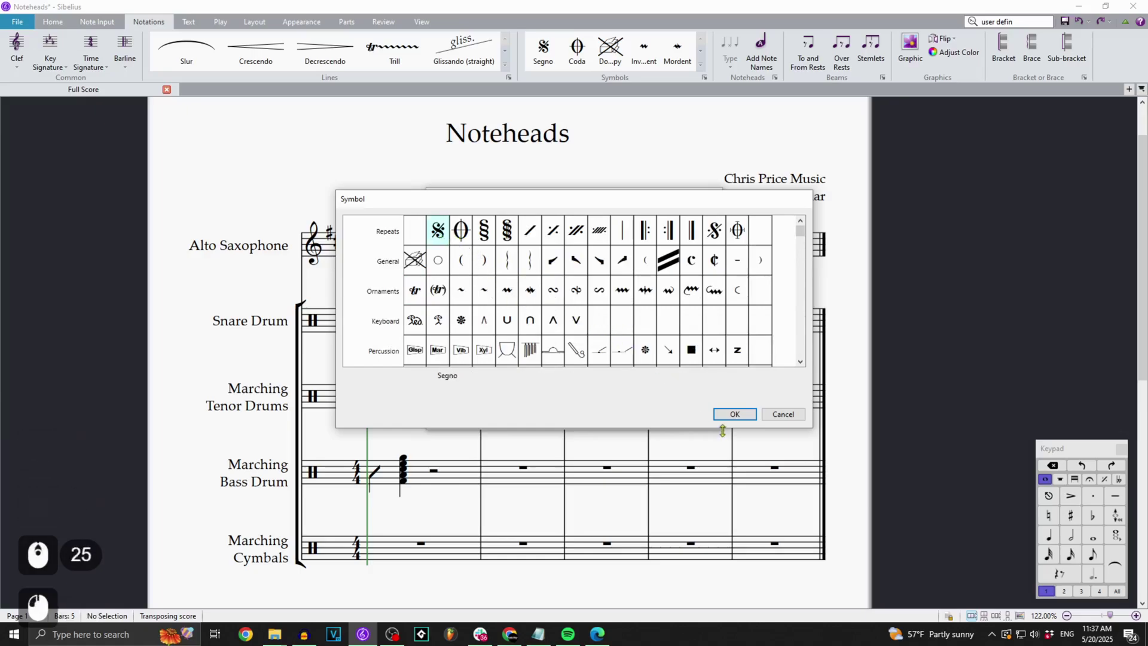
click(734, 414)
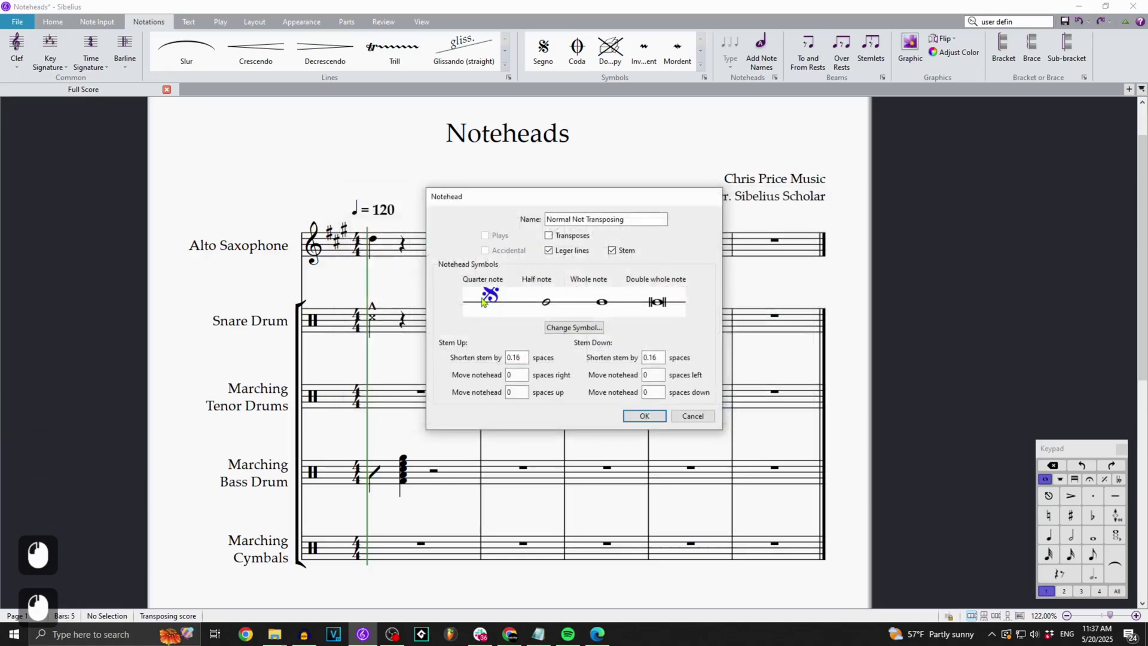
click(686, 417)
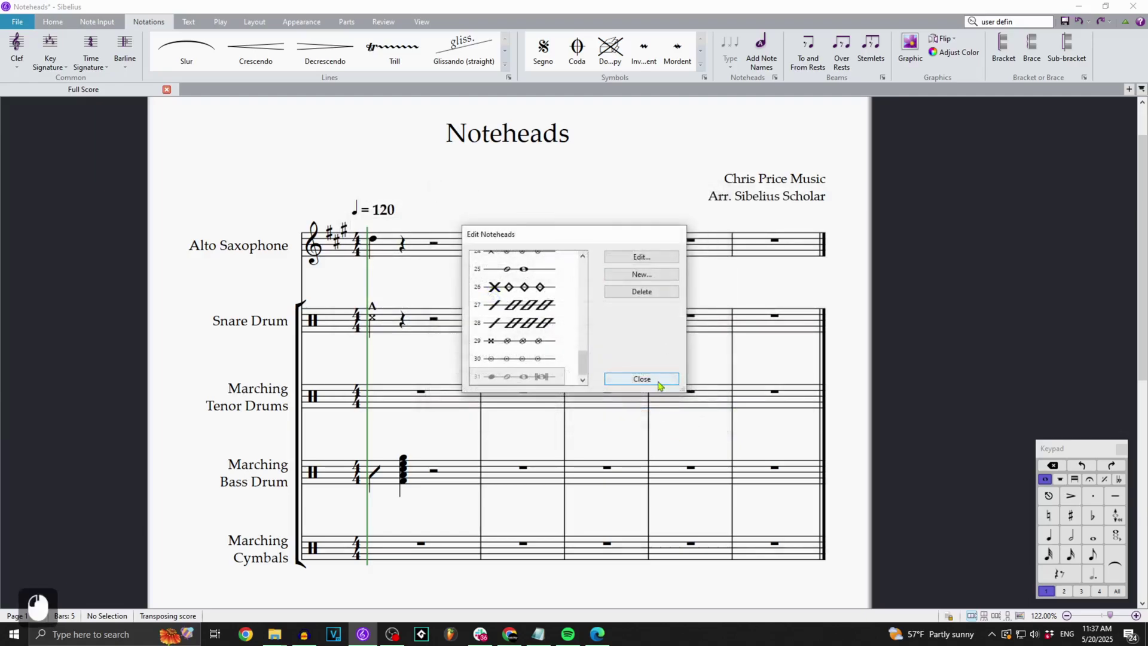
click(660, 385)
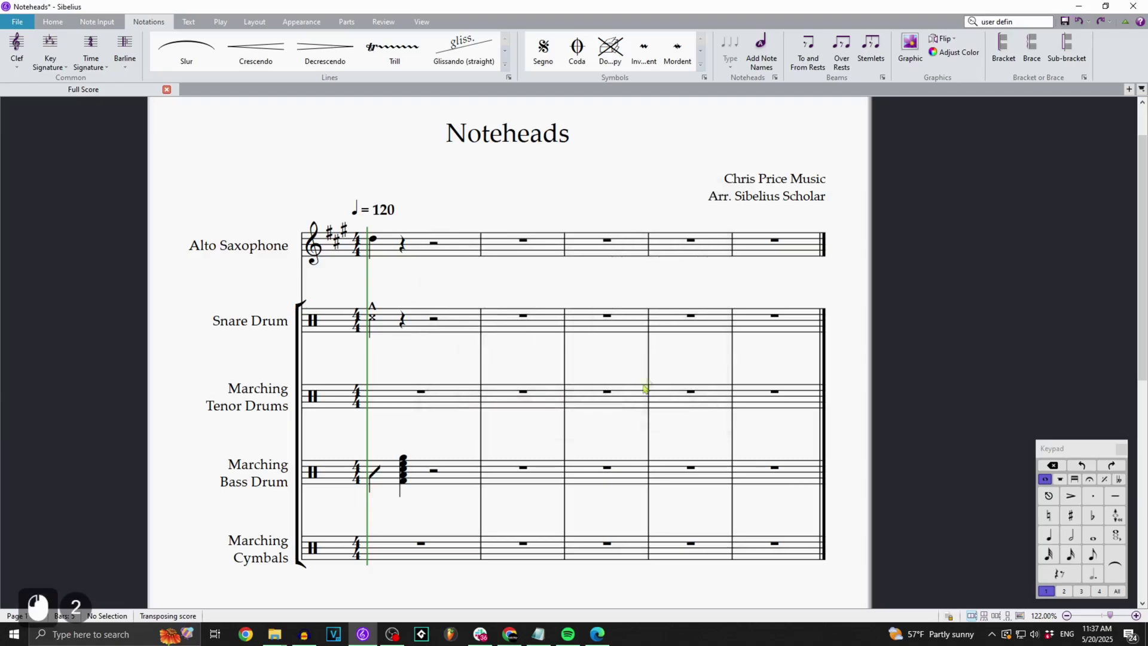
- Select the first User-defined slot in the symbol editor and open the list of music font styles
click(704, 78)
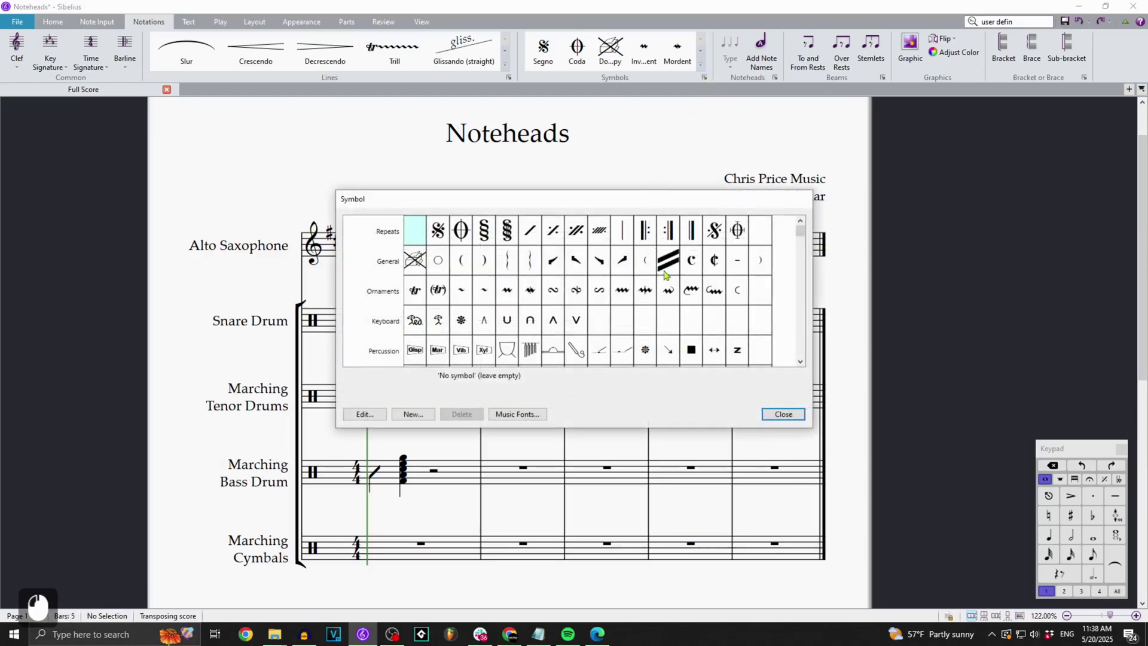
scroll(485, 258, down, 15)
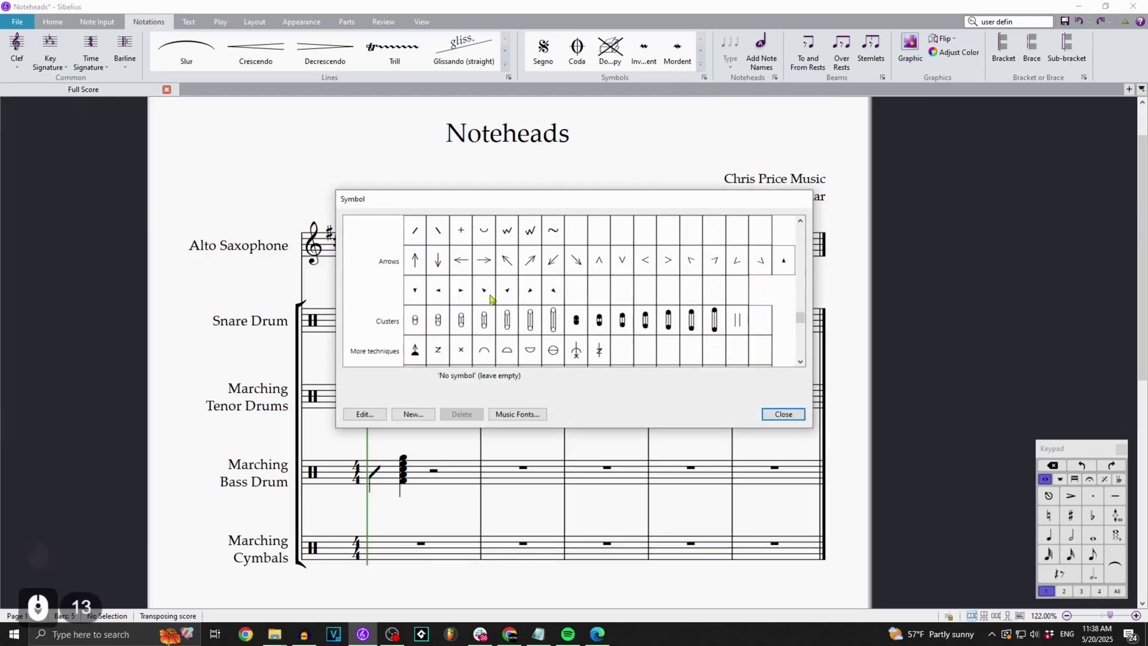
scroll(493, 311, down, 7)
click(416, 361)
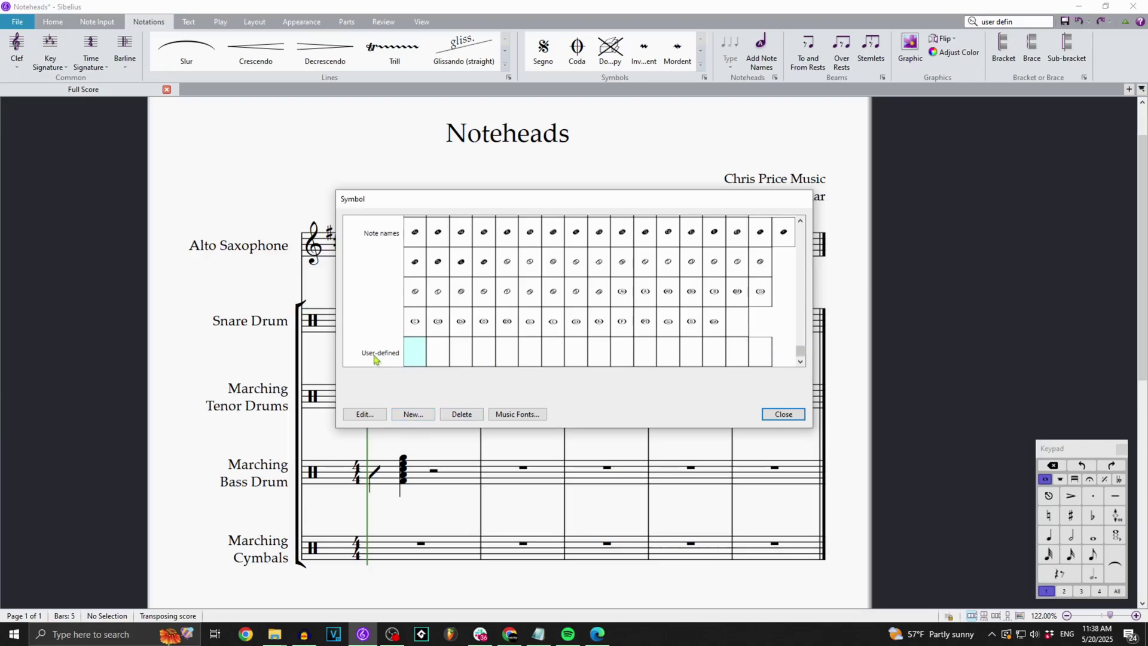
click(535, 417)
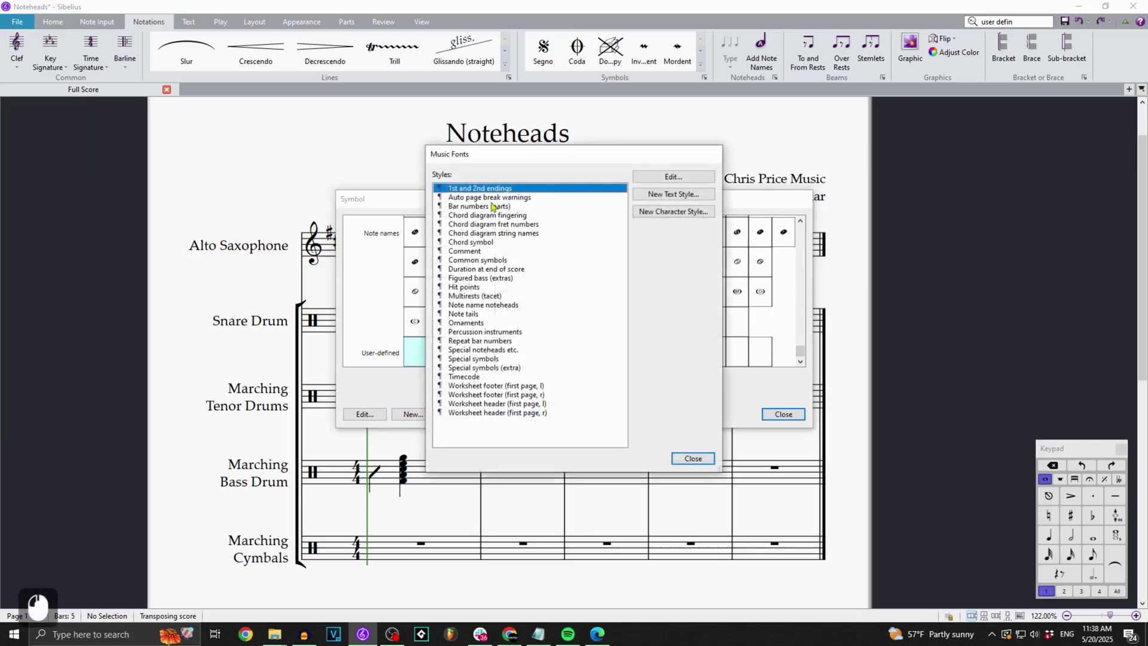
drag(559, 155, 725, 111)
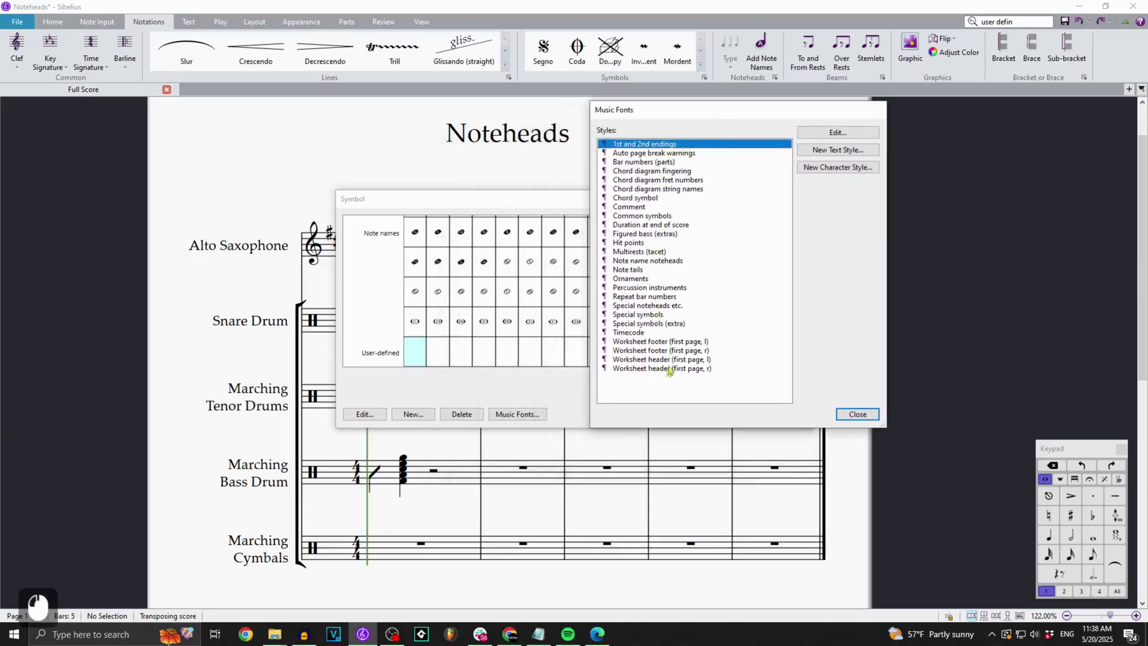
- Create a new text style copied from 1st and 2nd endings and look through the styles it can be based on
click(862, 155)
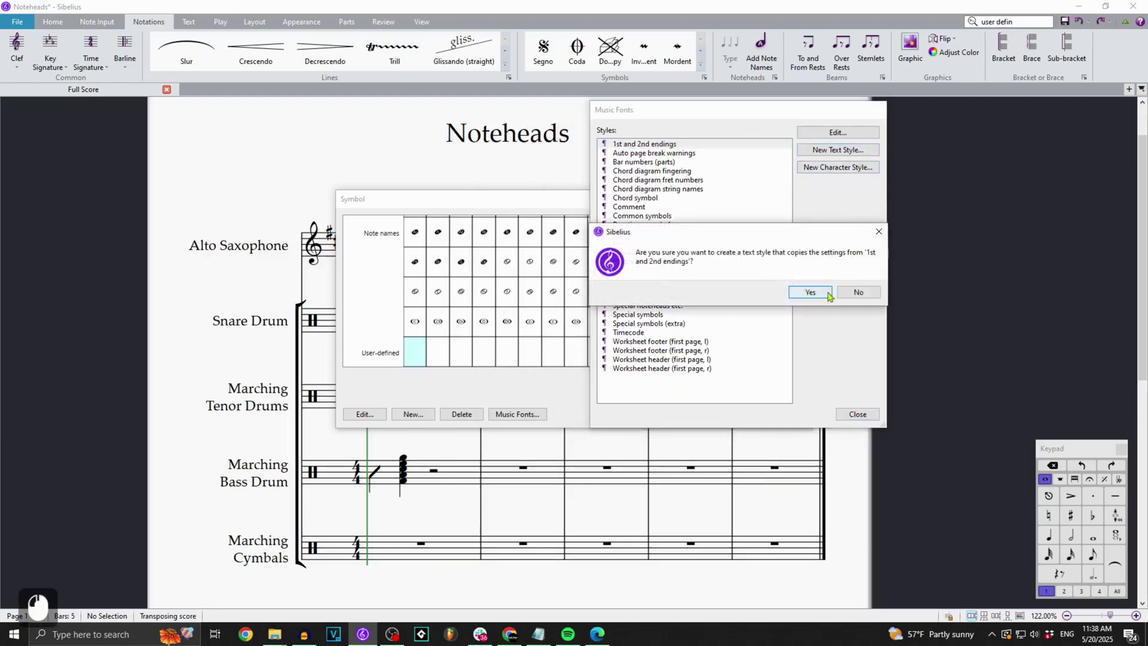
click(827, 294)
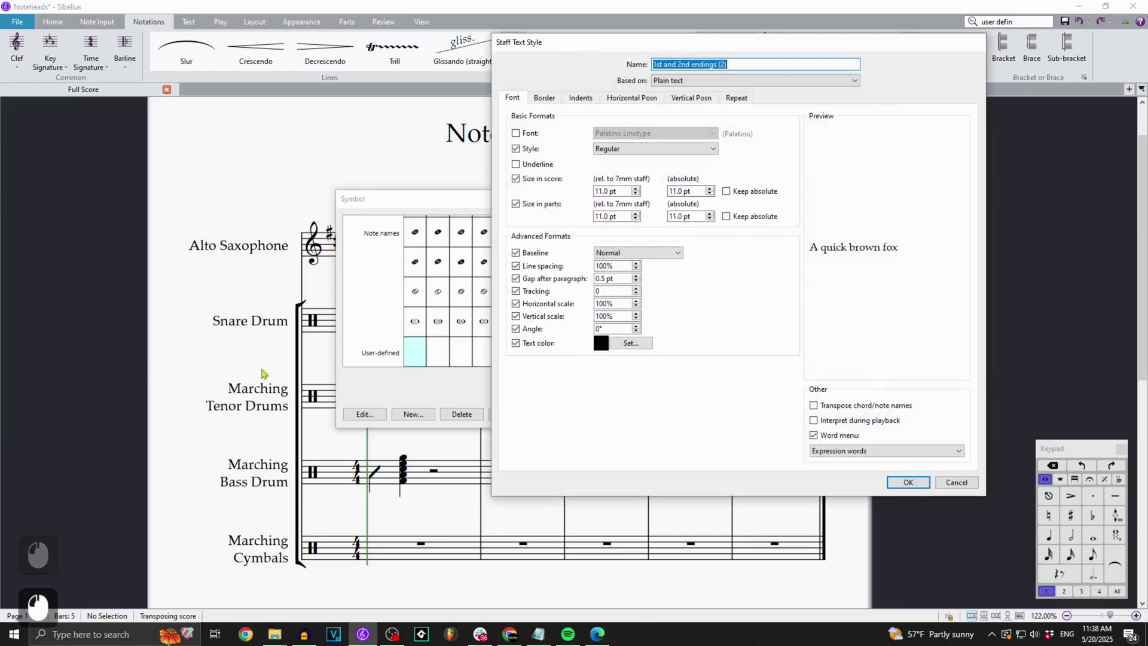
click(727, 81)
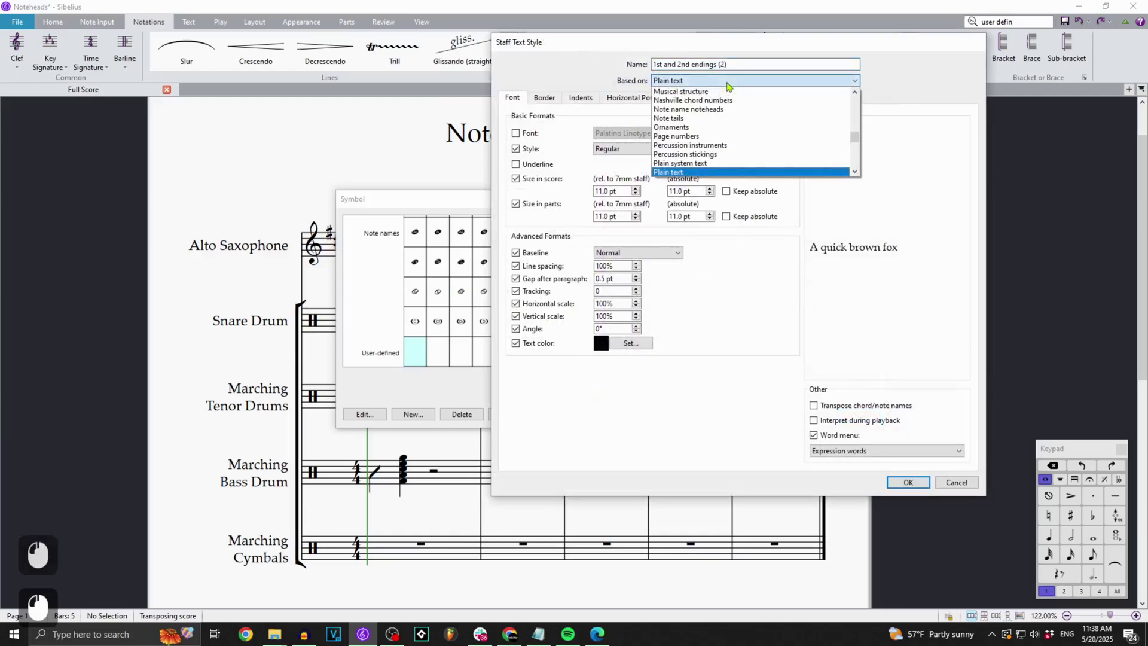
scroll(735, 104, up, 20)
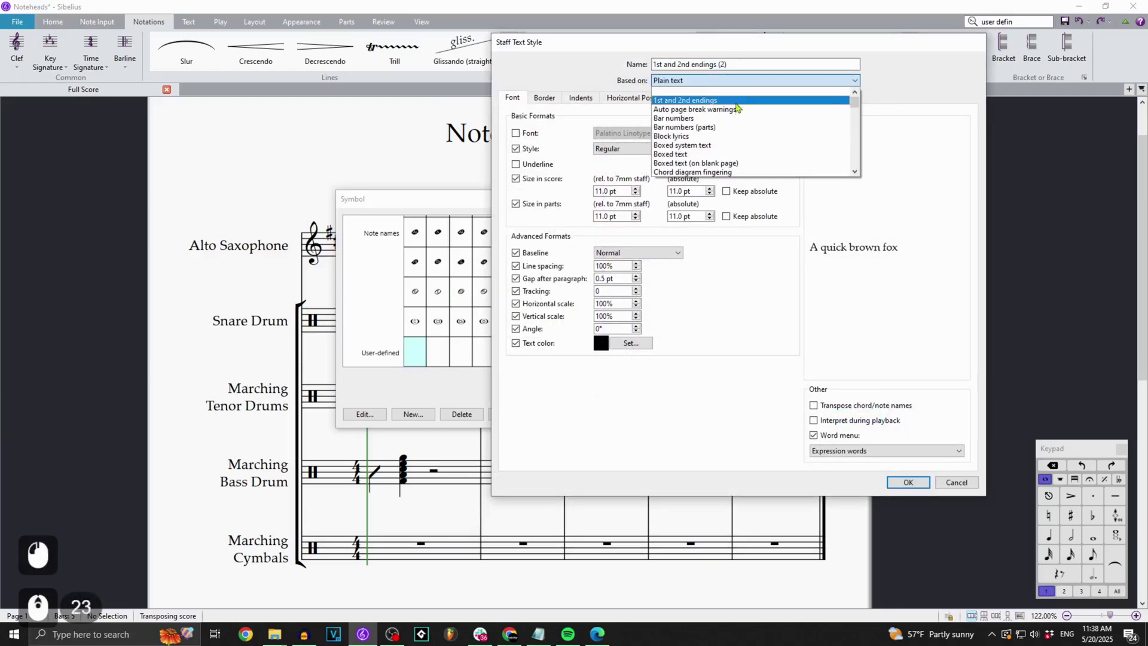
- Enable a custom font for the new text style and set it to Prater Sans Pro
click(531, 133)
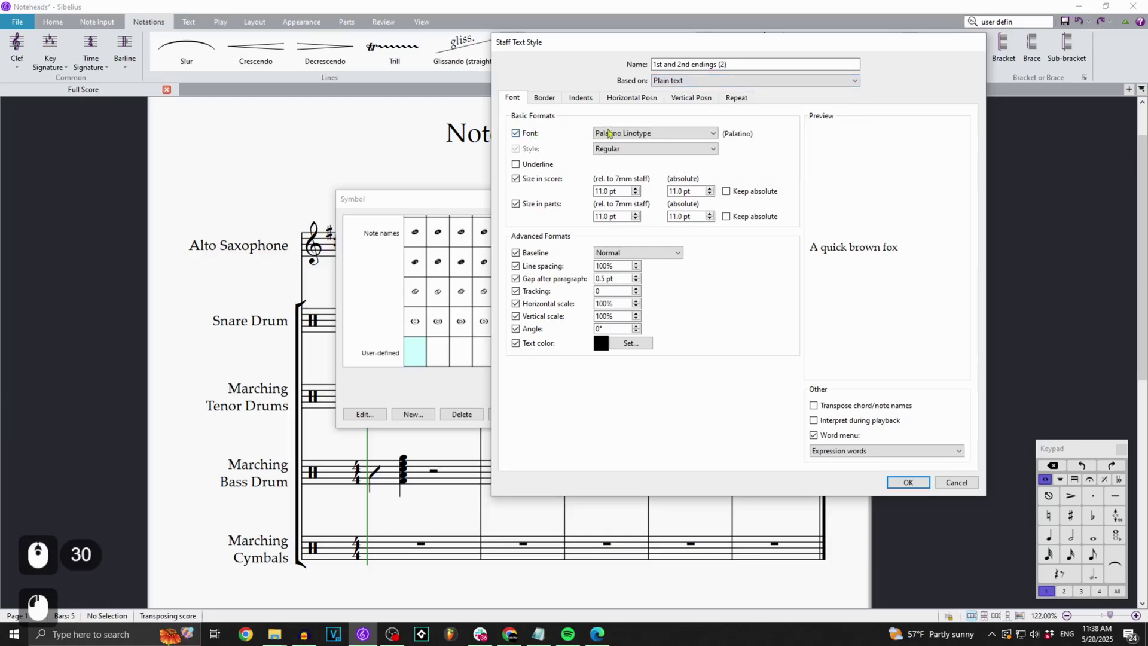
click(602, 133)
scroll(658, 191, down, 7)
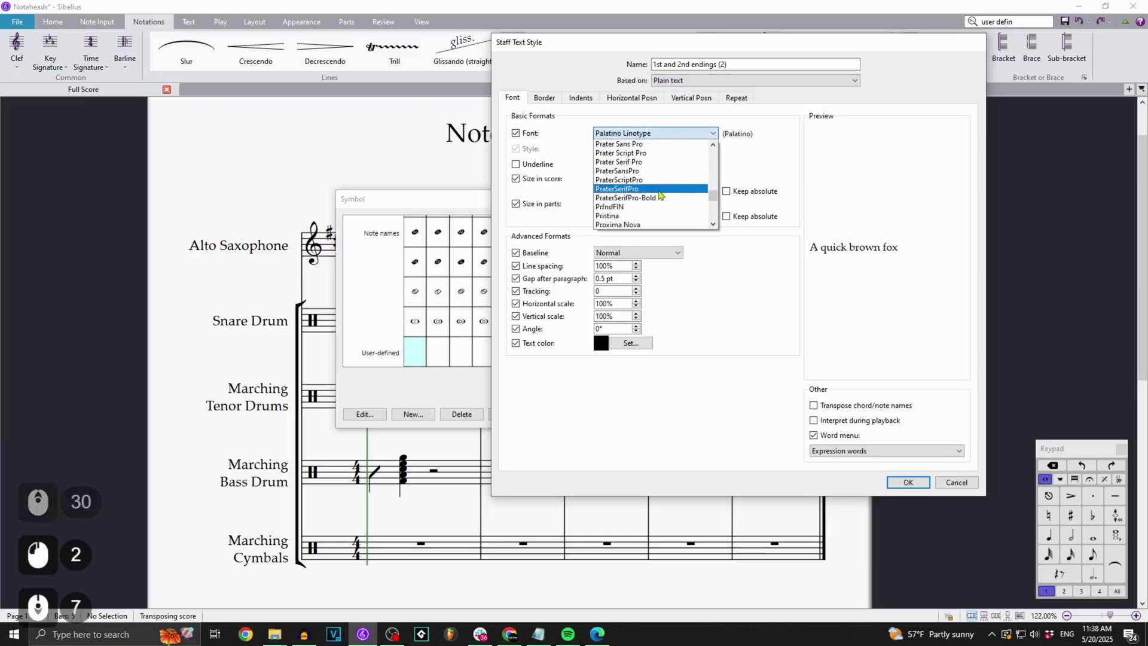
scroll(660, 194, up, 1)
click(648, 174)
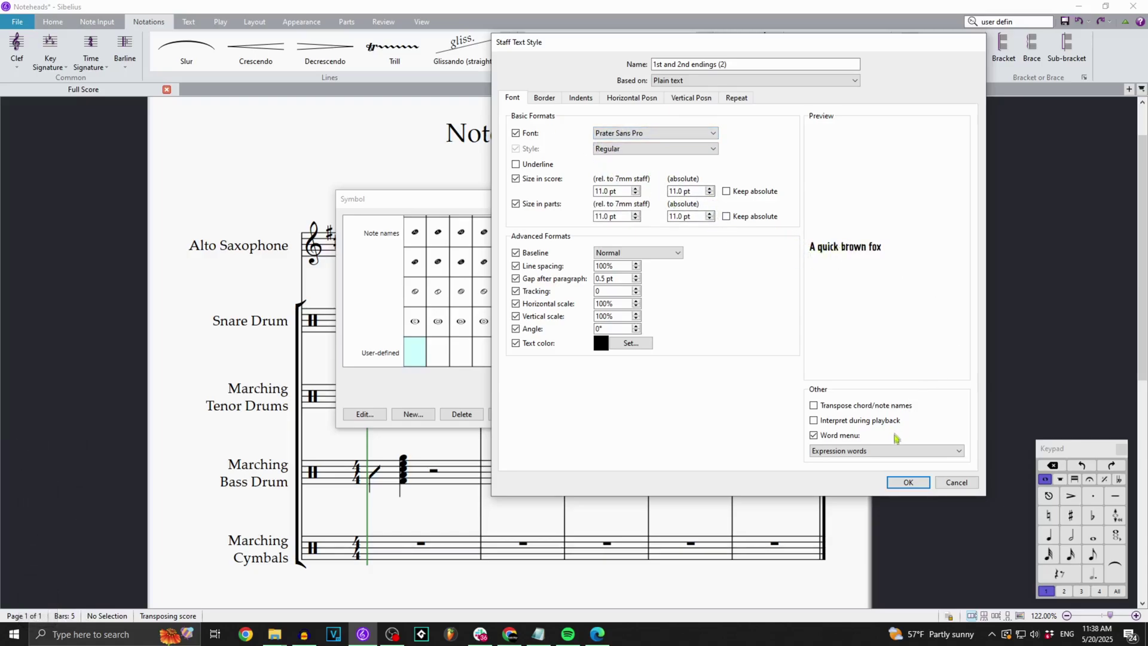
- Save the new 1st and 2nd endings (2) text style and leave the music font styles list
click(891, 486)
click(663, 155)
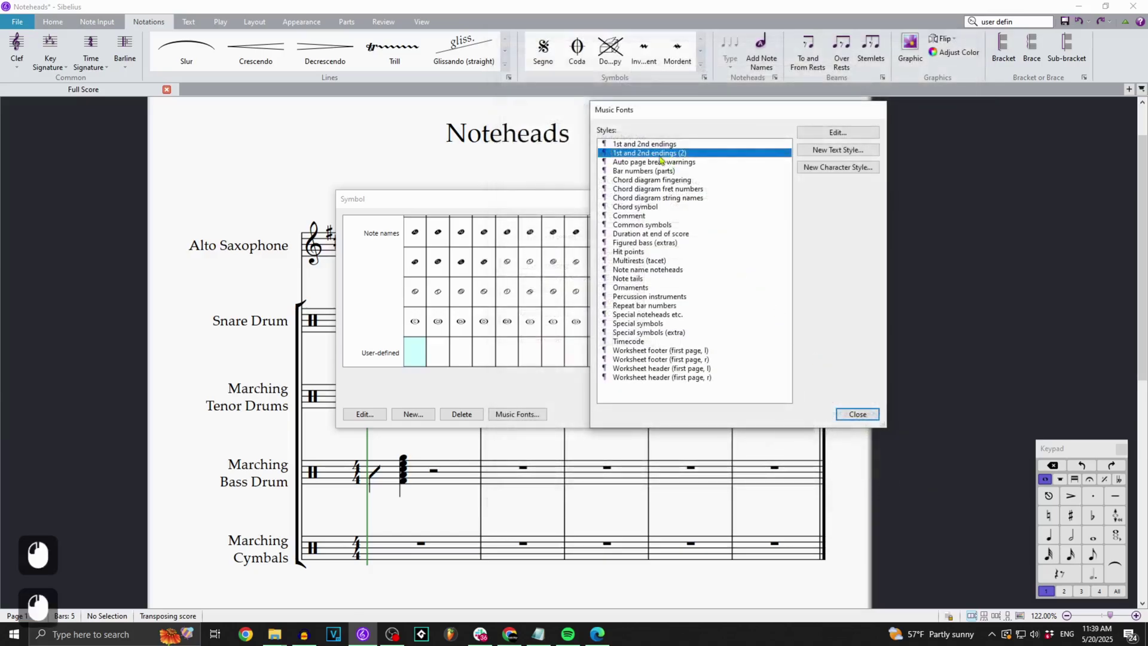
click(857, 414)
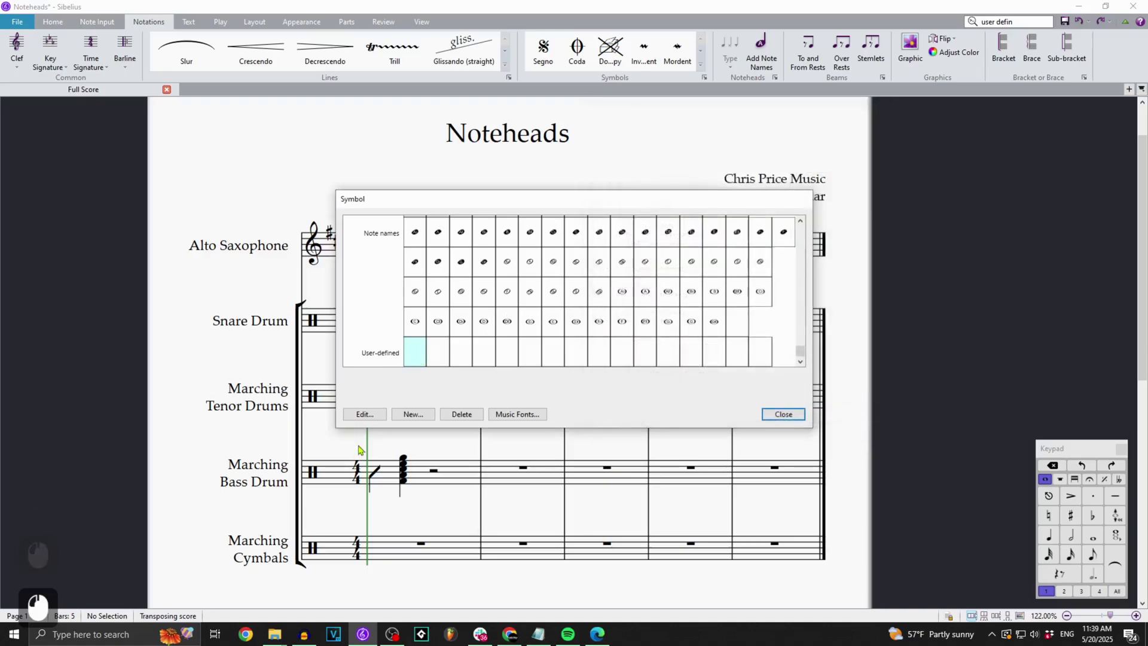
- Edit the first User-defined symbol, set its music font to 1st and 2nd endings (2), and look through the available characters
click(371, 419)
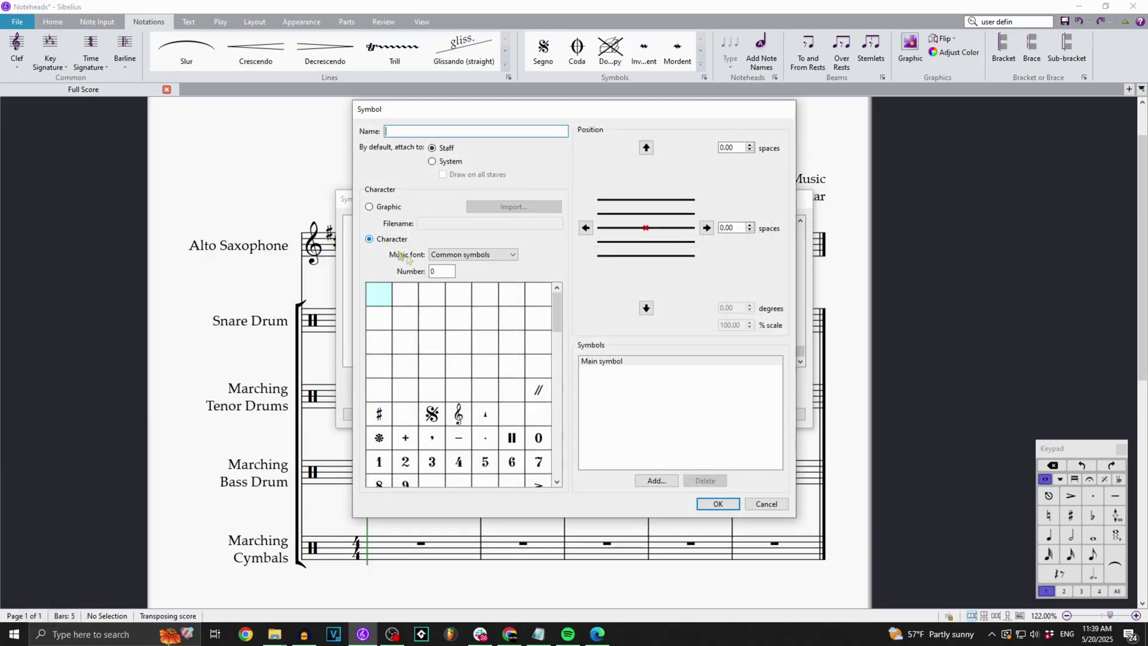
click(467, 263)
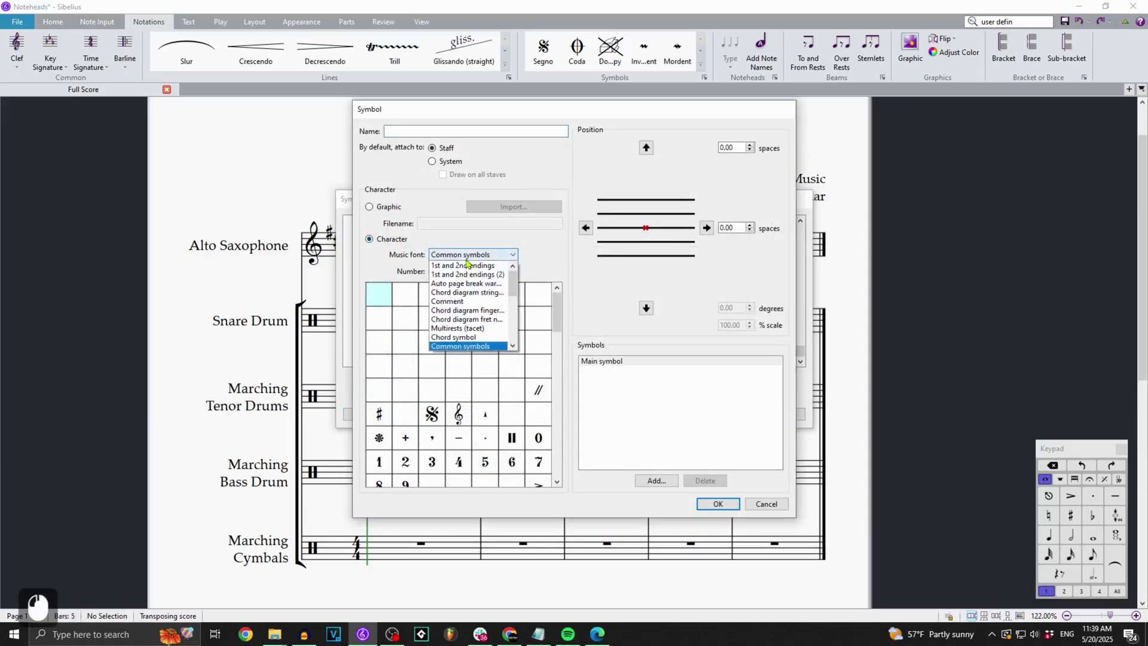
click(477, 274)
scroll(518, 341, down, 13)
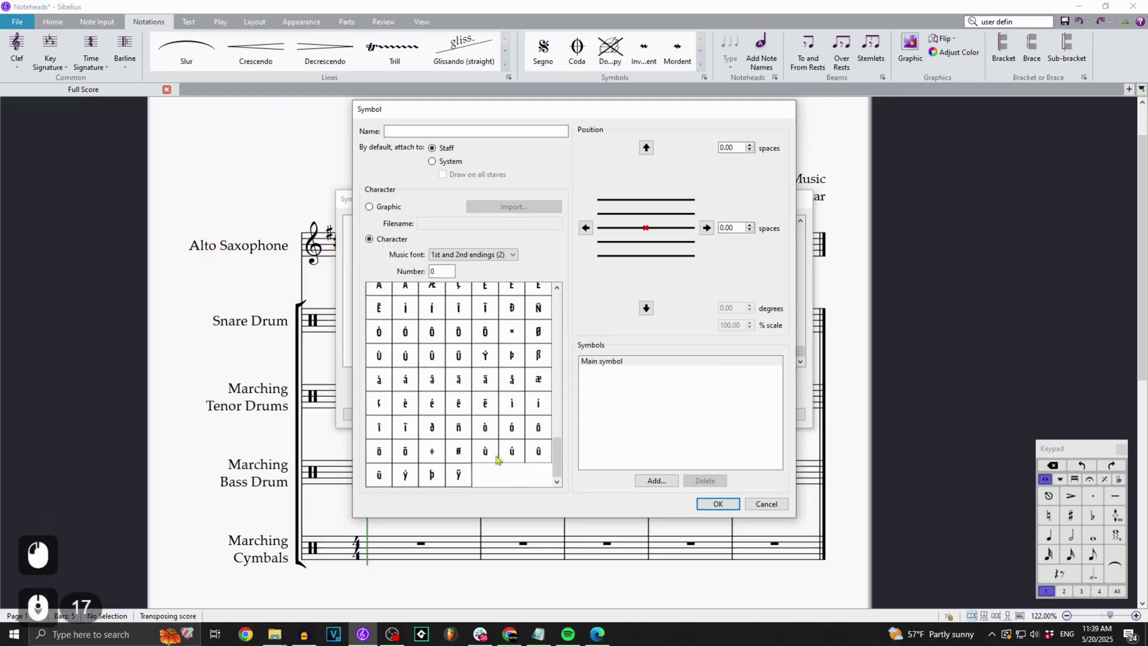
scroll(500, 458, up, 12)
scroll(504, 459, down, 15)
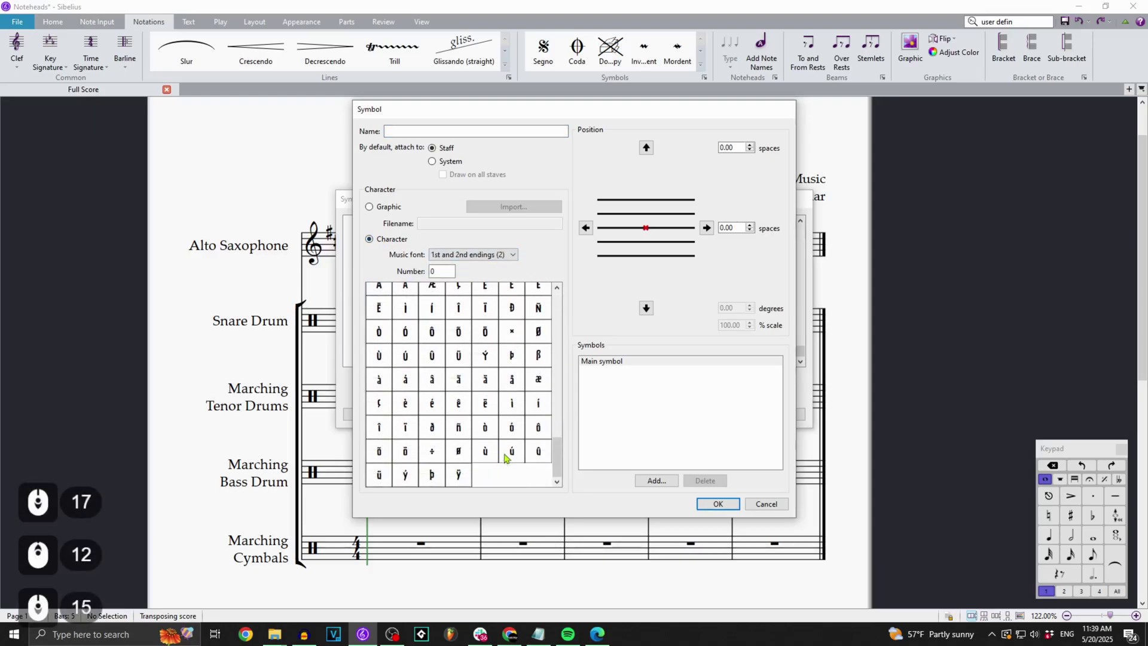
scroll(526, 427, up, 11)
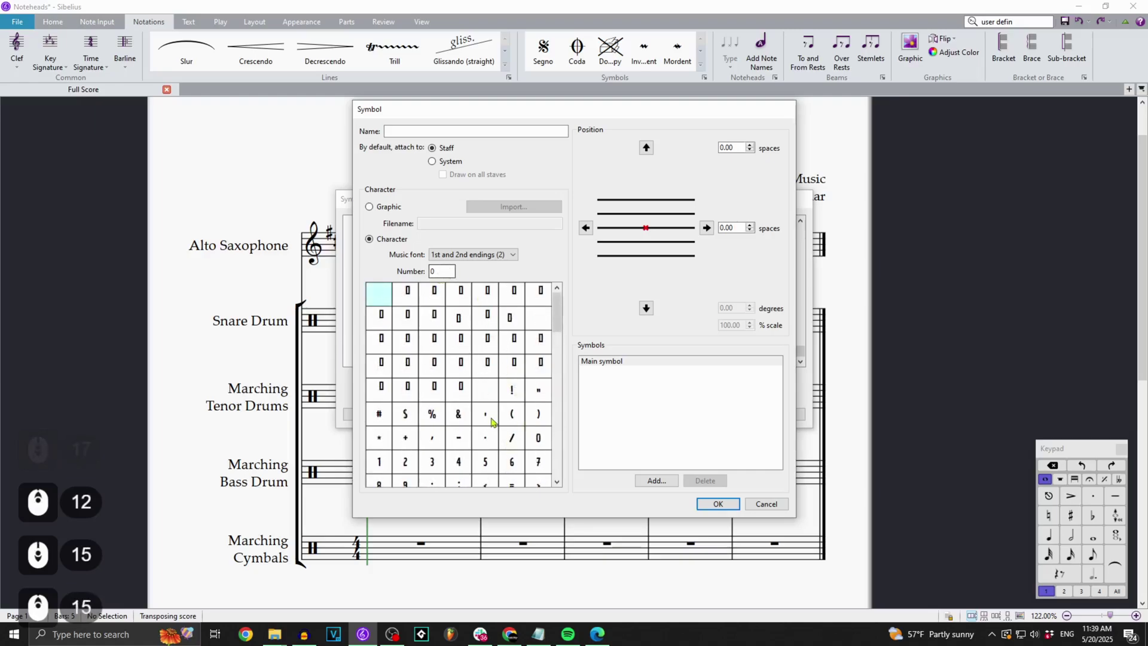
- Try several characters for the symbol, choose the exclamation mark (number 33), and lower it to -0.88 spaces
click(512, 390)
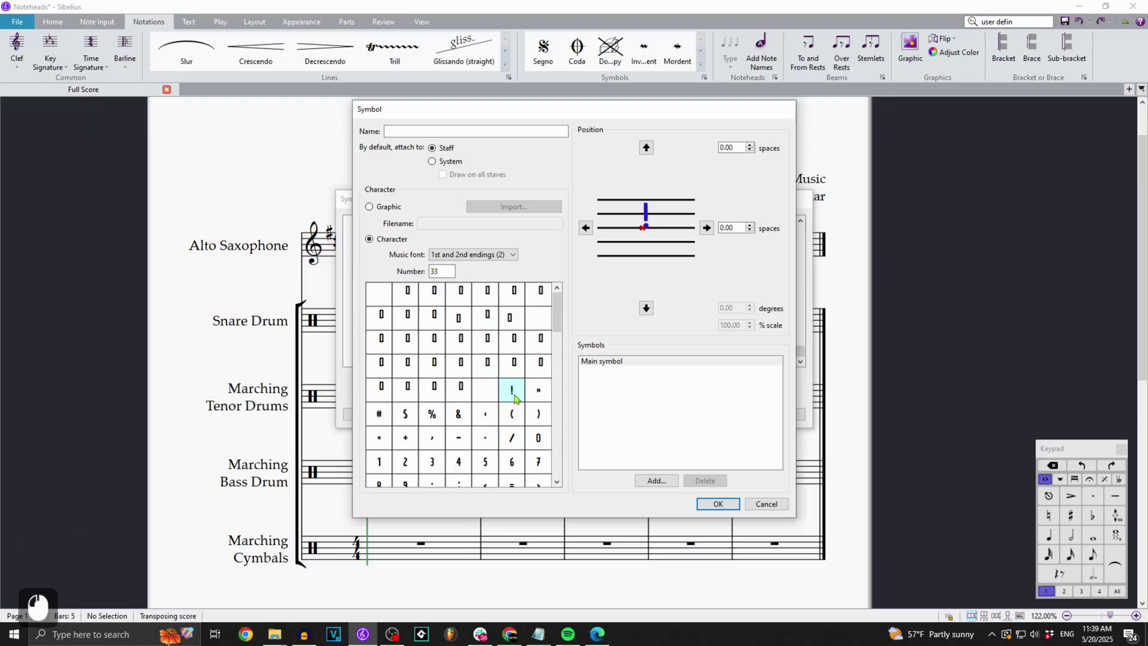
scroll(515, 401, down, 13)
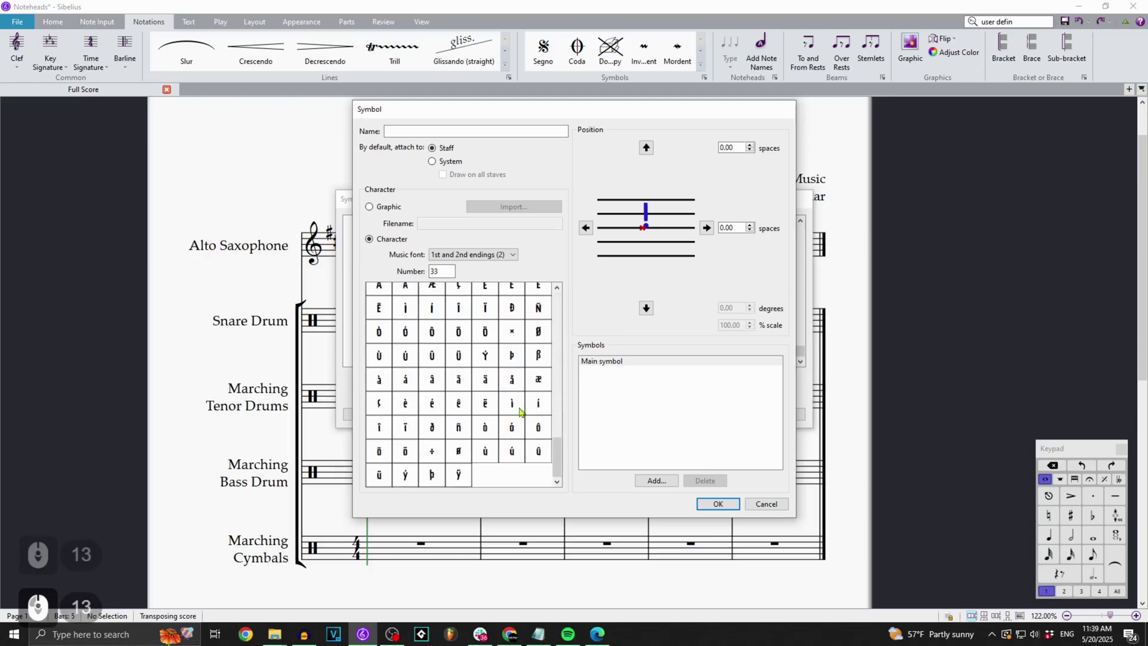
click(516, 407)
scroll(502, 421, up, 12)
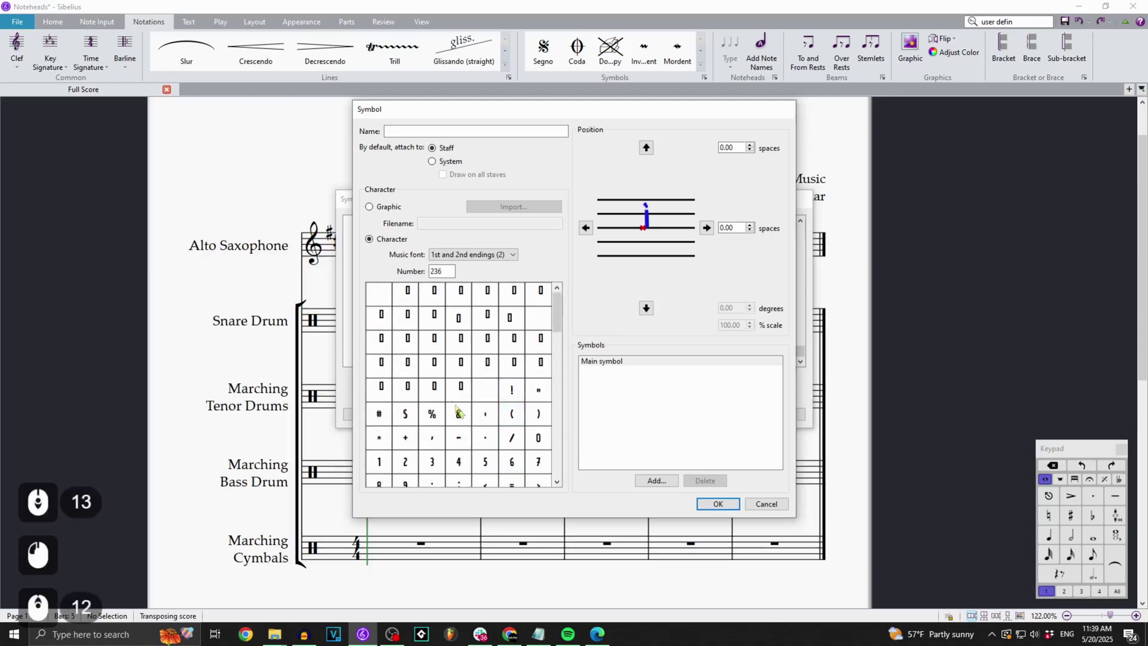
click(461, 340)
click(514, 362)
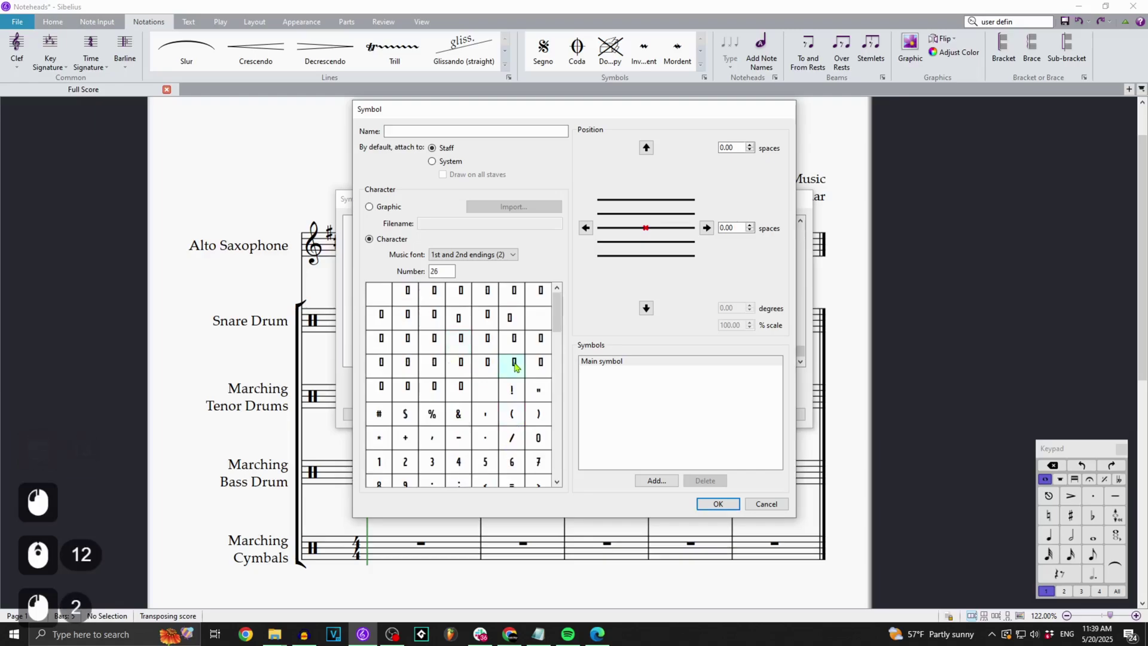
click(511, 390)
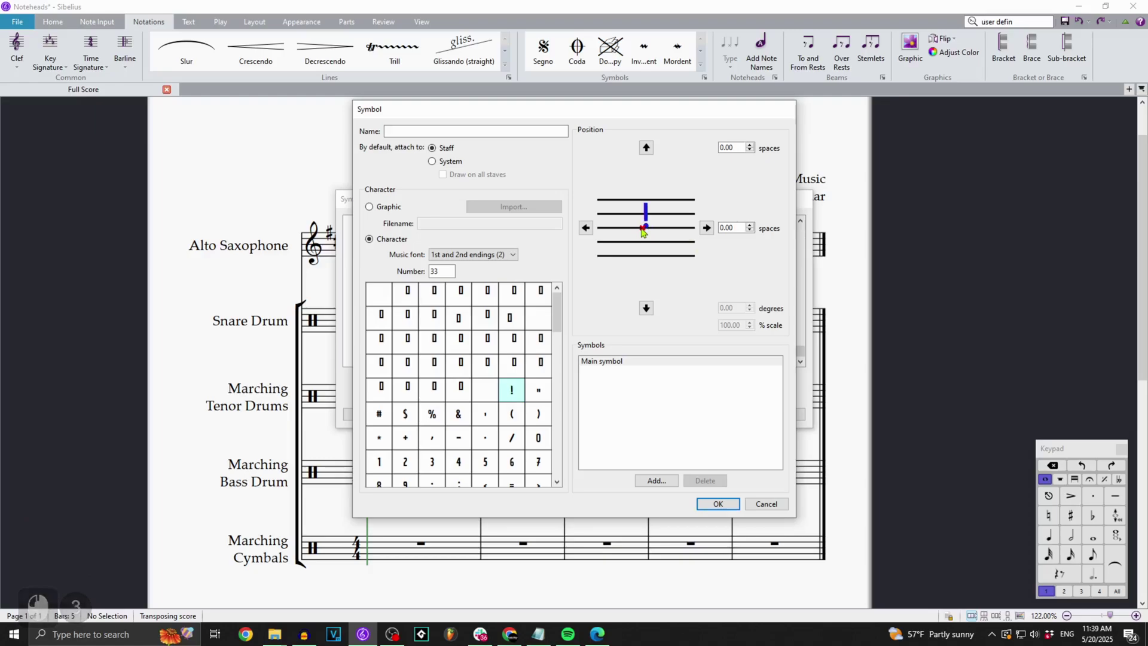
click(647, 308)
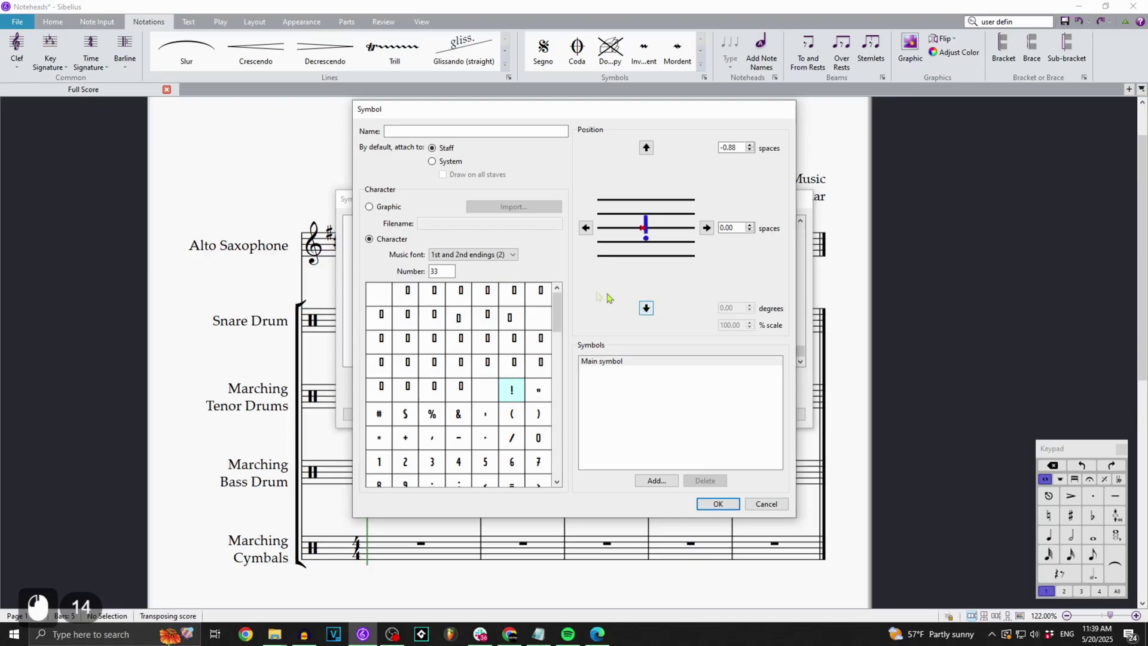
- Switch the symbol to a graphic and import Sibelius Scholar Transparent.png
click(369, 207)
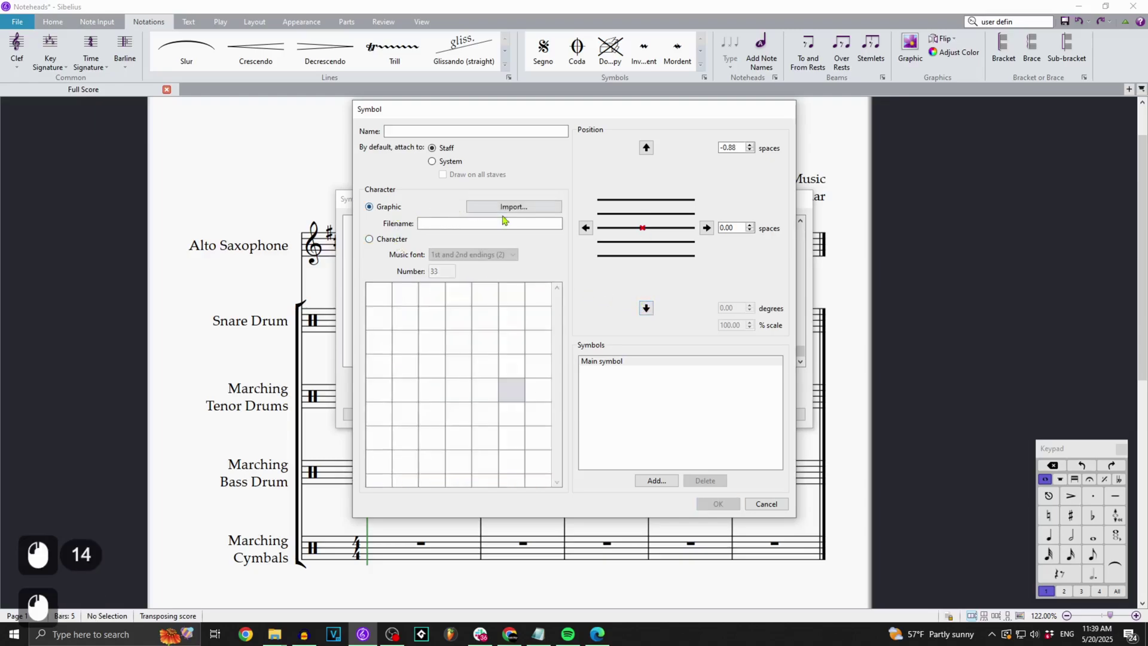
click(526, 206)
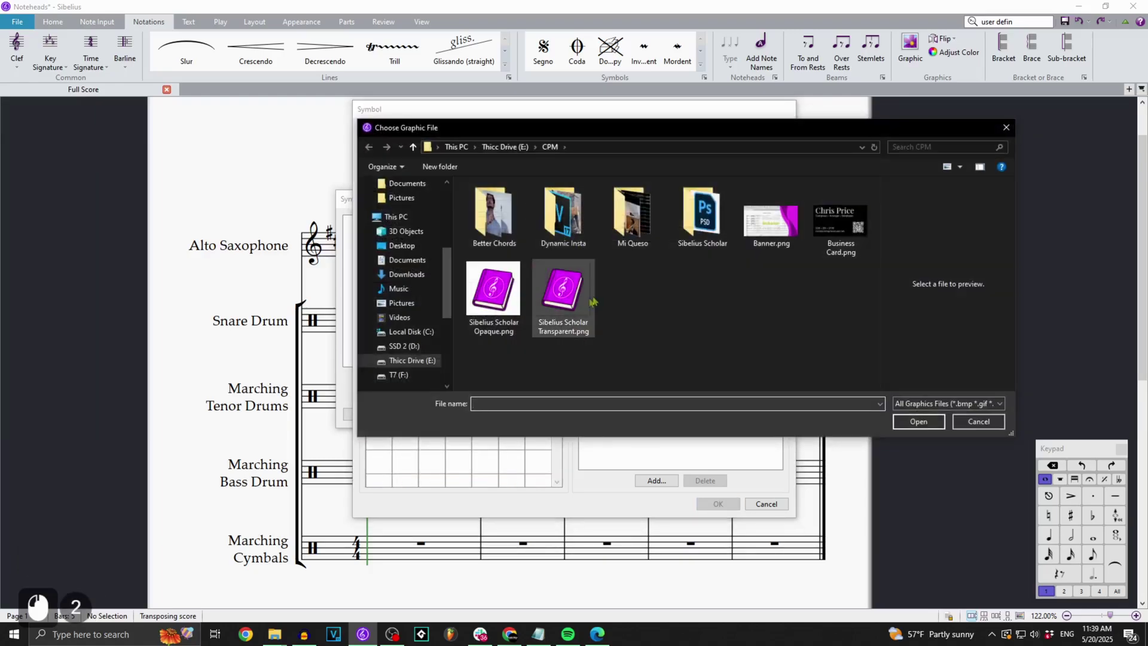
double_click(577, 307)
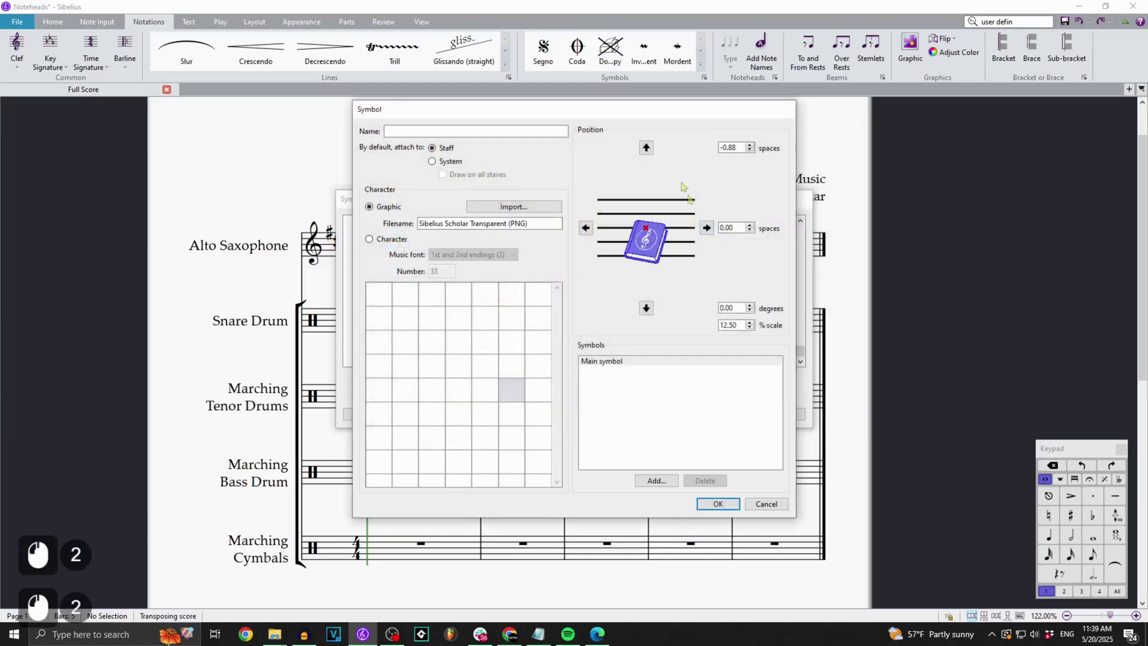
- Reposition the imported graphic on the staff to a vertical offset of -0.13 and a horizontal offset of 1.19 spaces
click(647, 148)
click(646, 147)
click(647, 148)
click(646, 147)
click(647, 147)
click(647, 148)
click(646, 147)
click(646, 148)
click(647, 147)
click(647, 148)
click(646, 147)
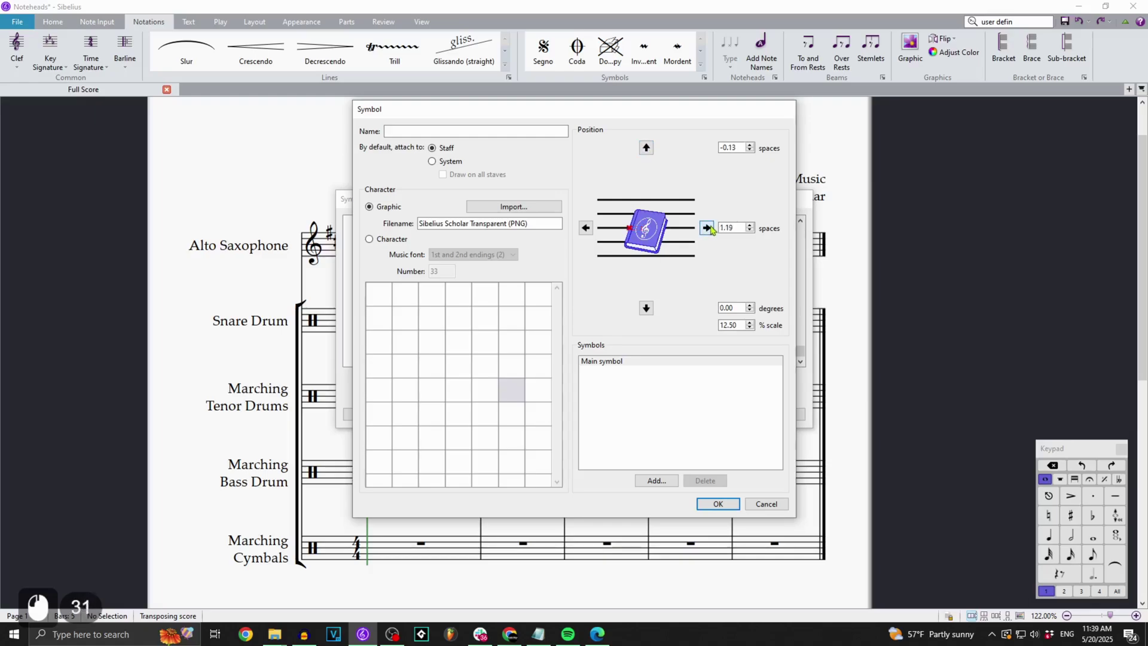
- Scale the graphic to 5%, set its horizontal offset to 0.69 spaces, and save the user-defined symbol
drag(744, 326, 694, 333)
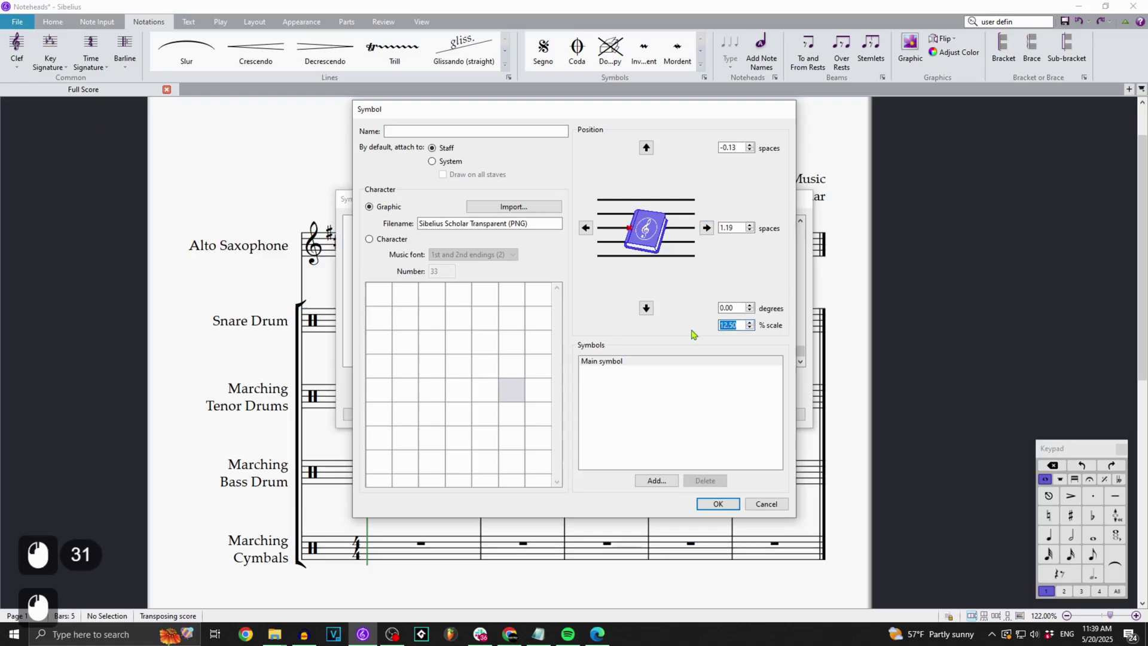
text(5)
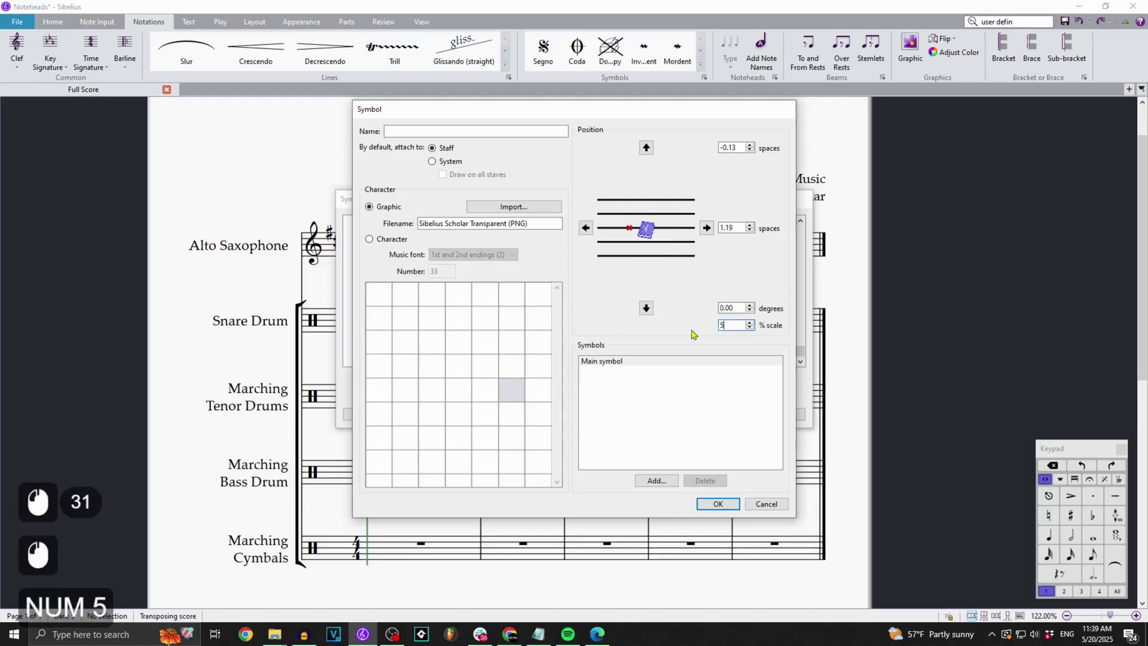
click(586, 228)
click(587, 228)
click(587, 228)
click(587, 228)
click(586, 228)
click(586, 228)
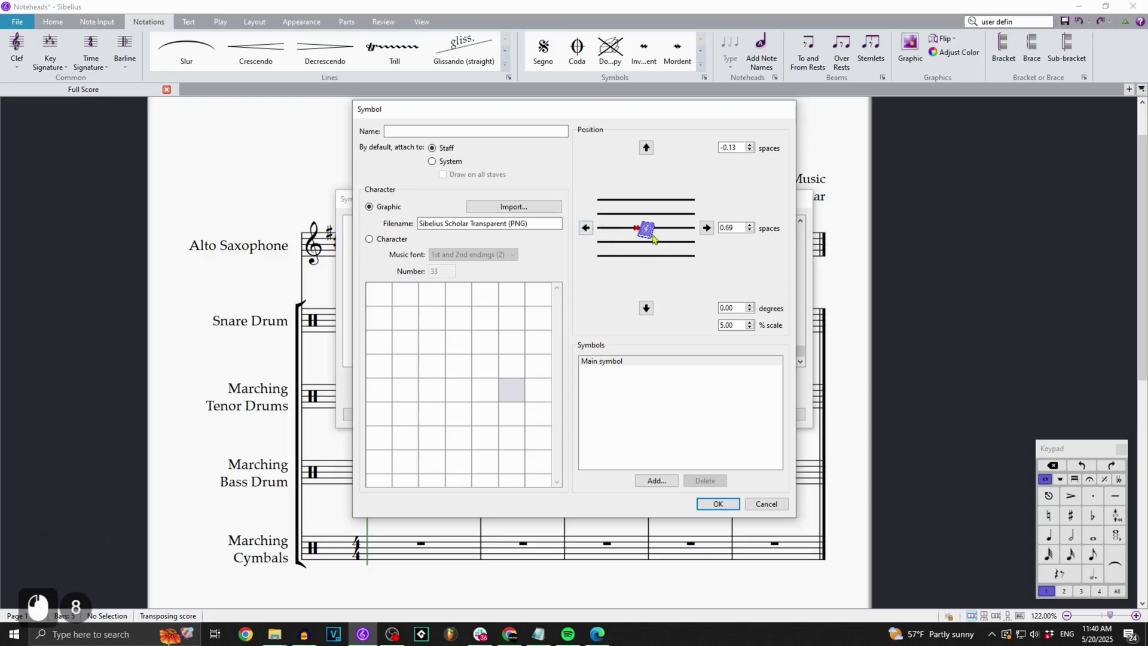
click(718, 503)
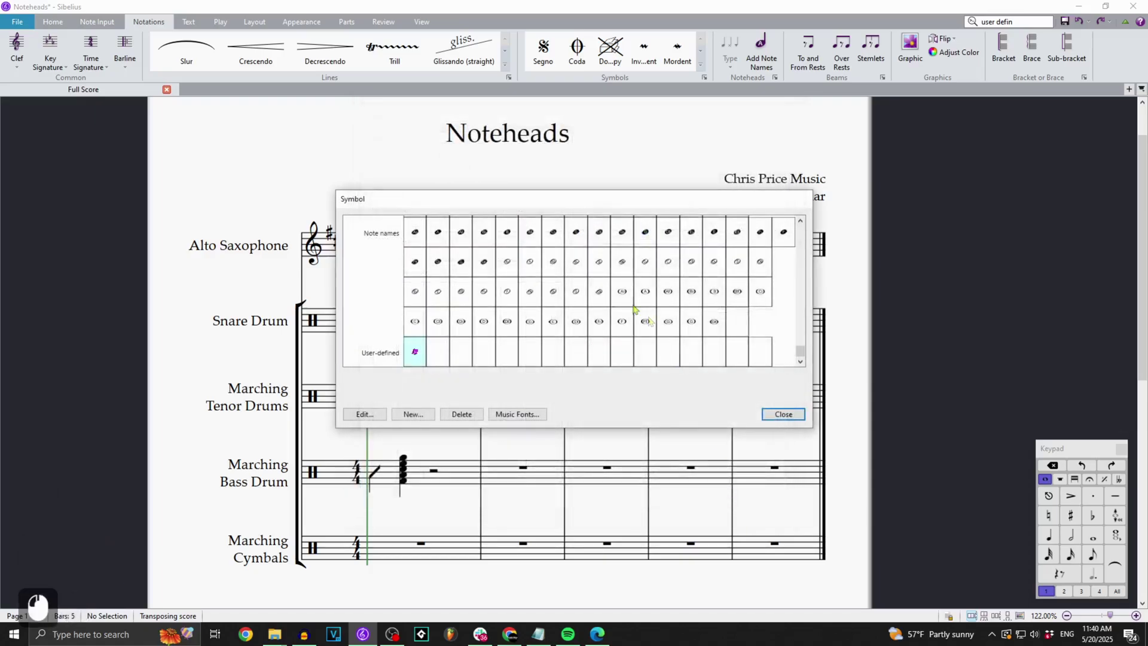
click(783, 415)
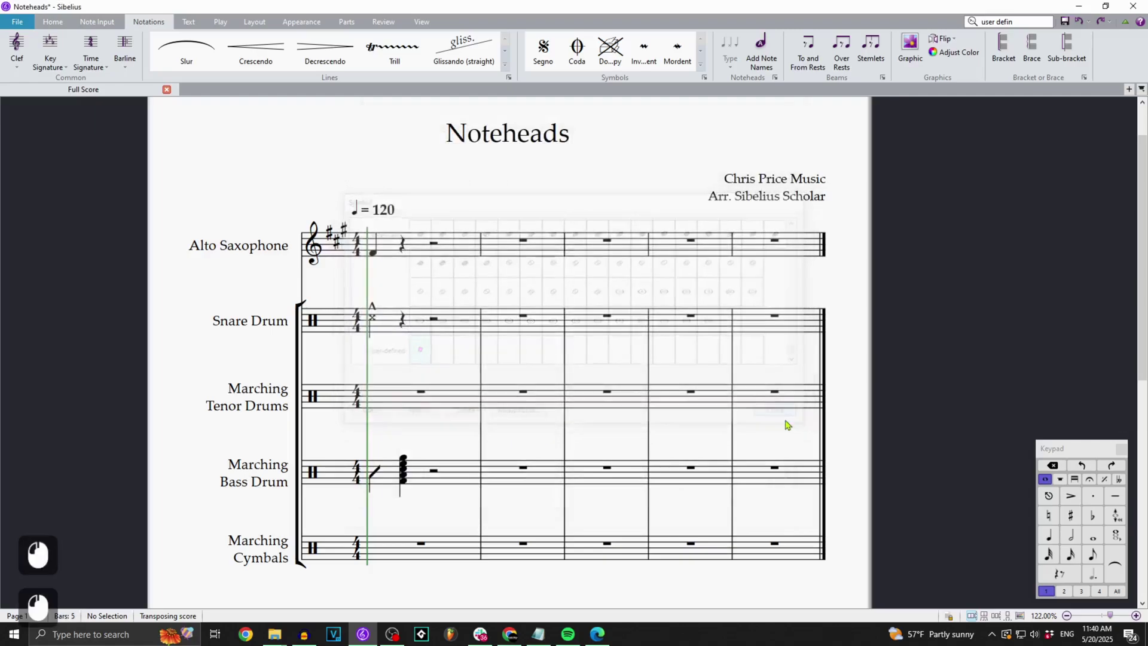
- Edit notehead 31 so its quarter-note symbol is the user-defined book graphic, and save the notehead
click(774, 78)
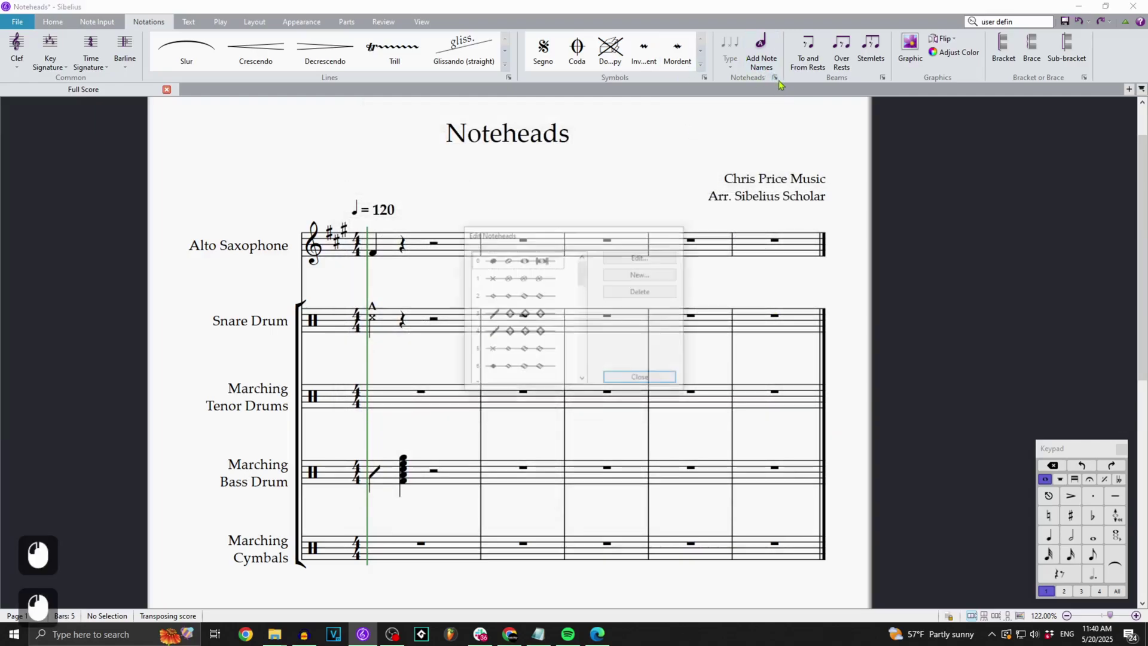
scroll(542, 376, down, 15)
click(535, 376)
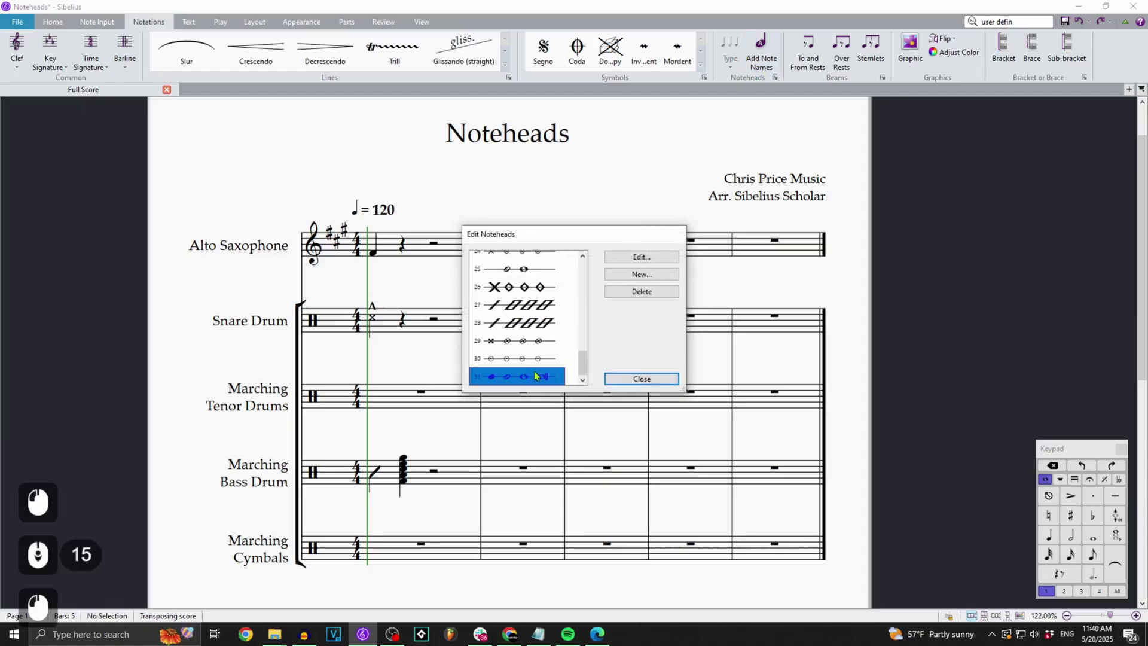
click(629, 257)
click(569, 326)
scroll(560, 295, down, 20)
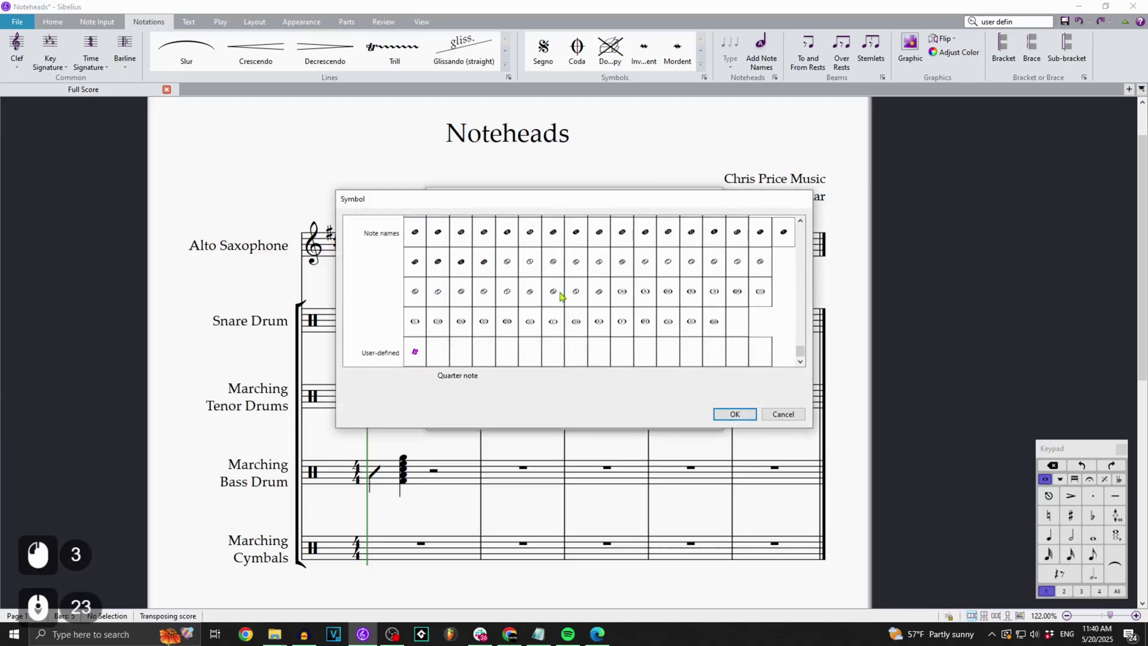
click(416, 354)
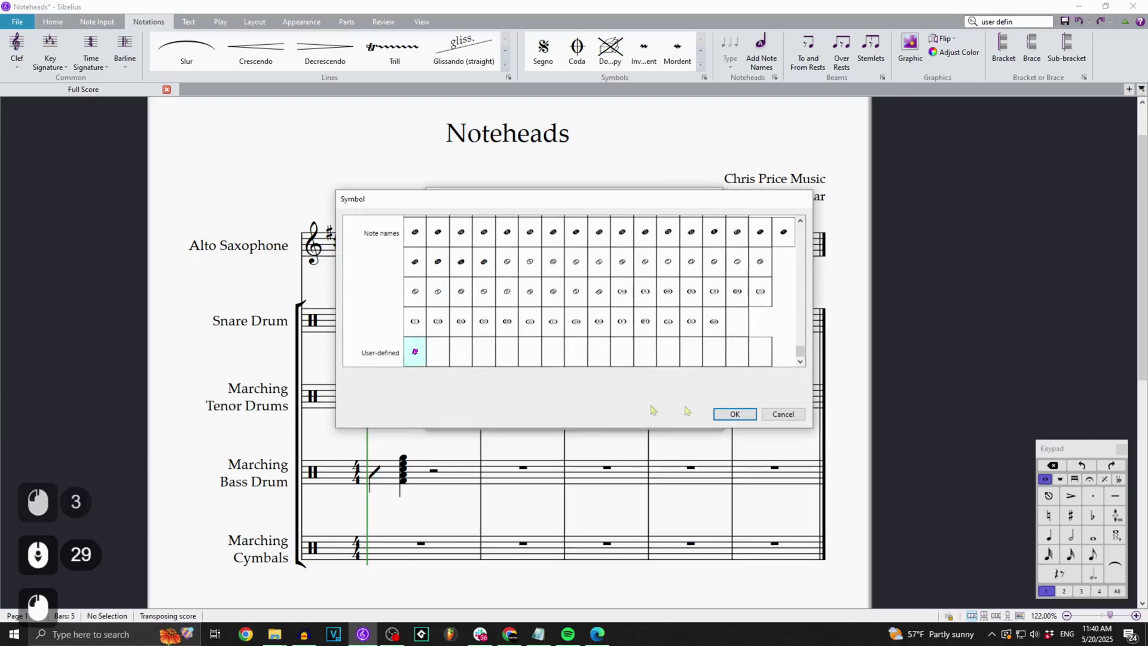
click(743, 416)
click(662, 417)
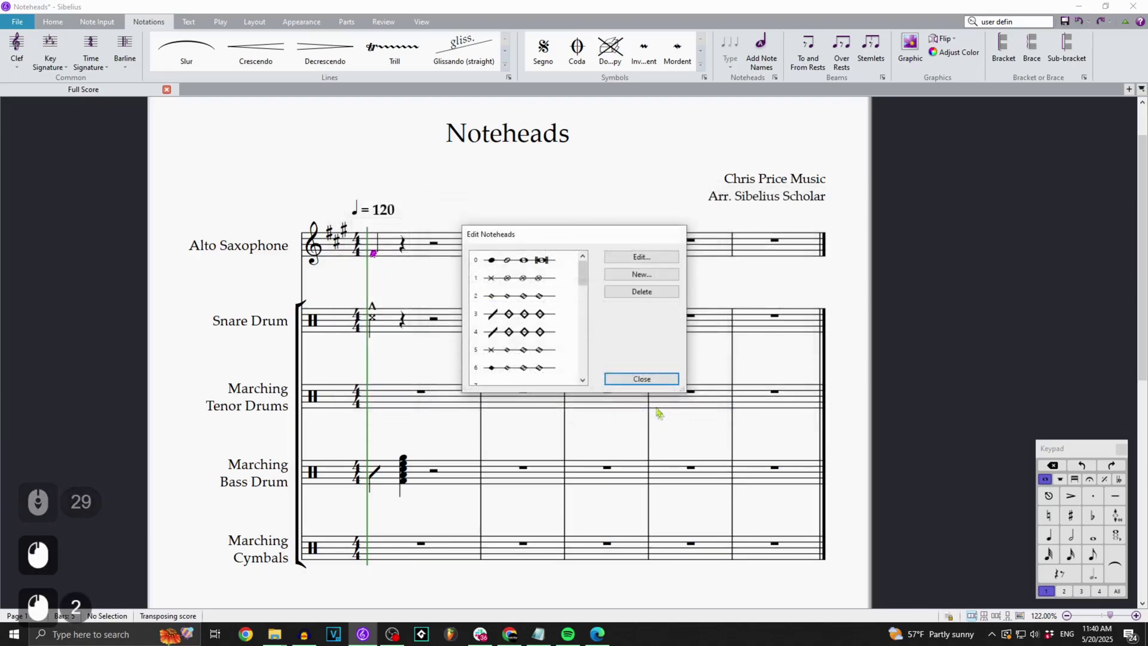
click(638, 380)
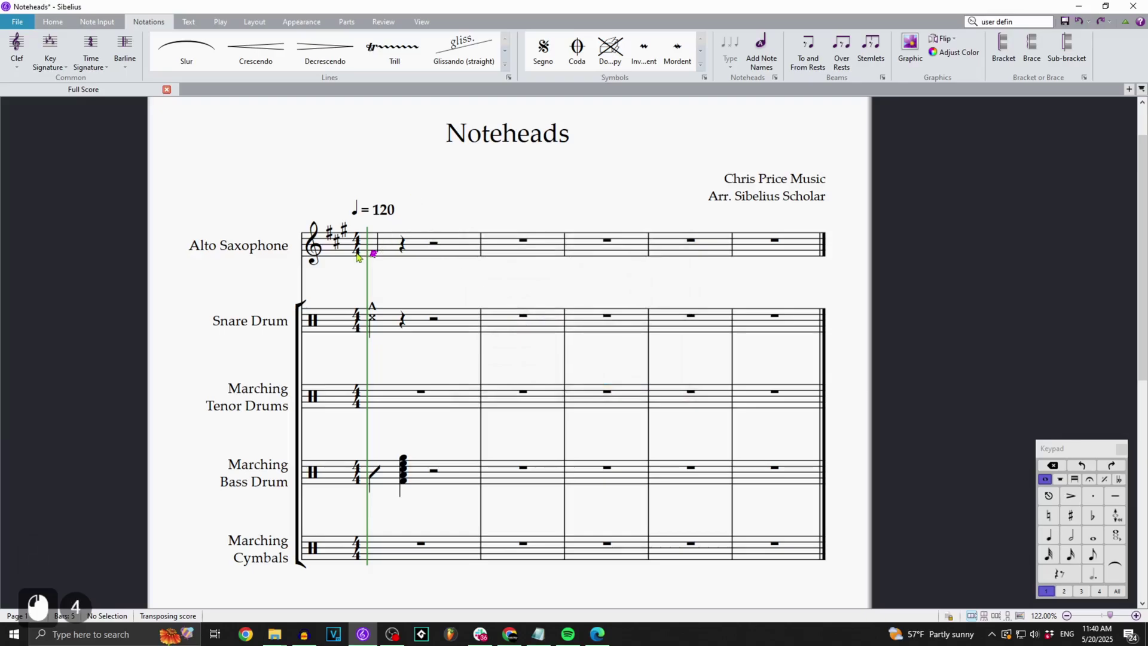
- Examine the custom notehead on the first Alto Saxophone note up close
scroll(357, 256, up, 7)
scroll(506, 327, up, 8)
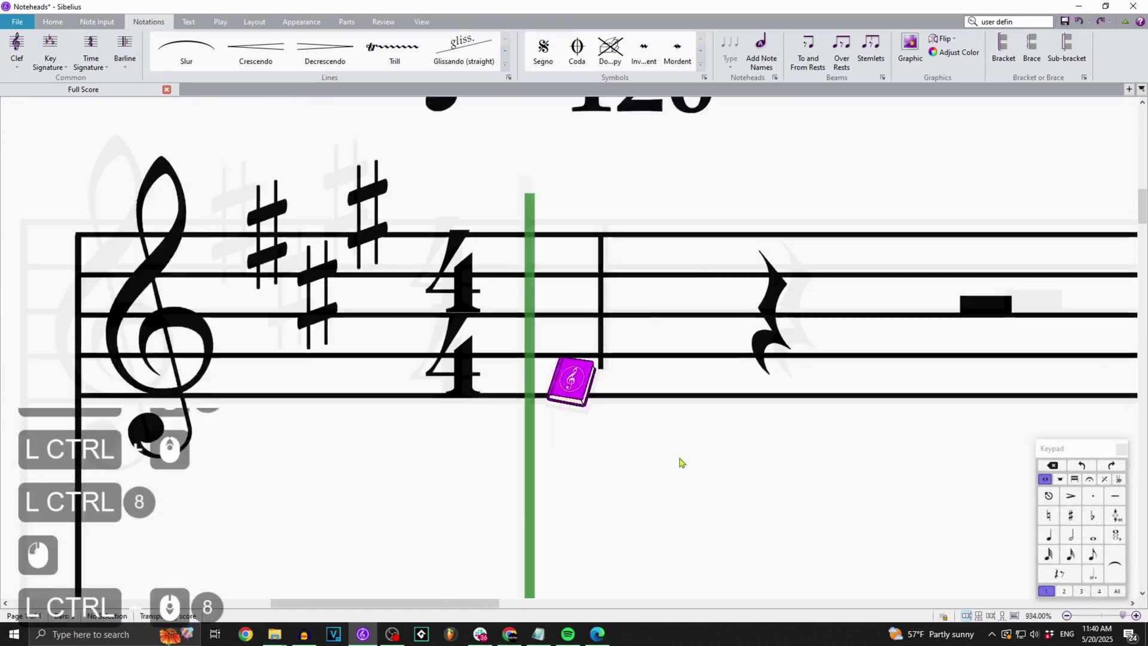
scroll(680, 462, down, 10)
scroll(622, 451, up, 12)
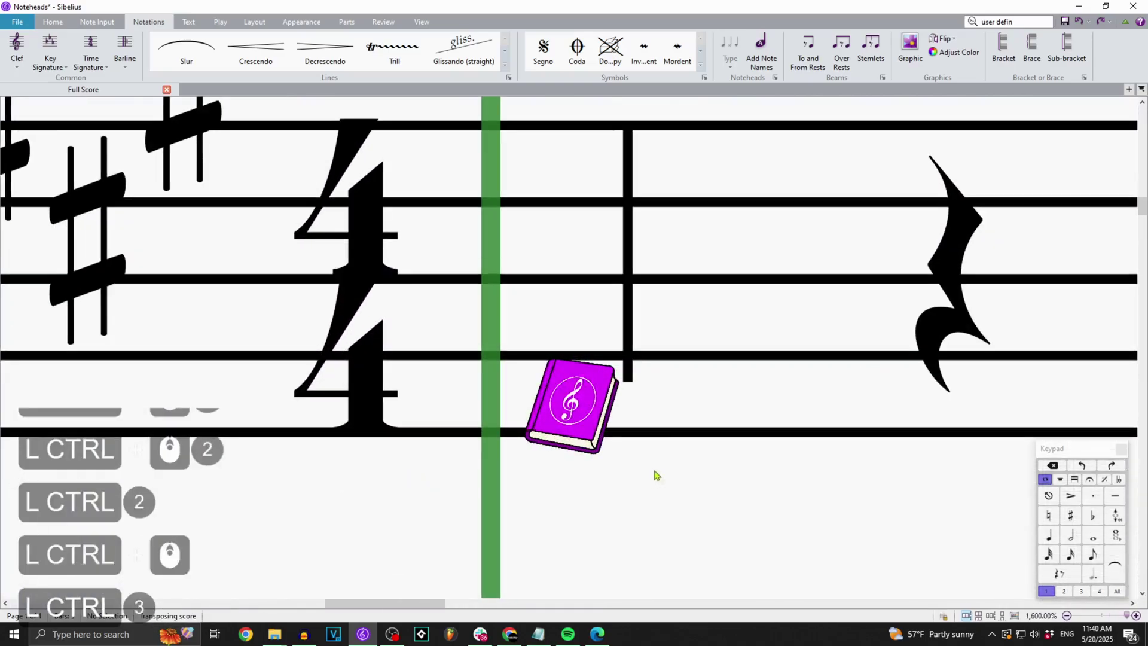
scroll(609, 428, down, 12)
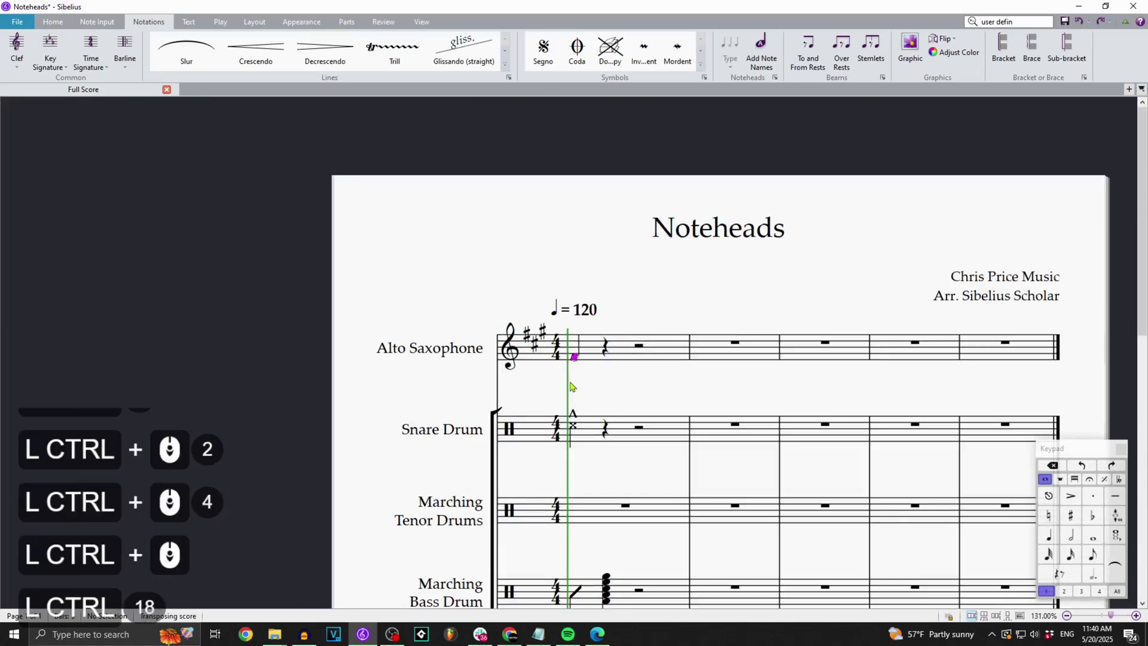
scroll(571, 386, up, 9)
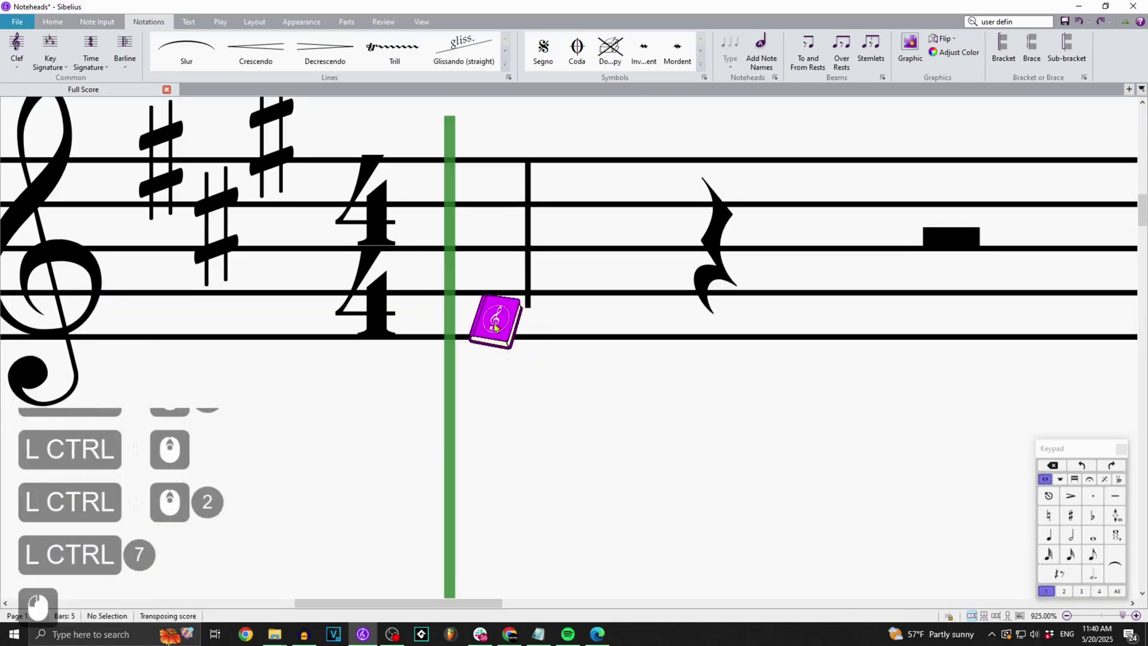
- Open the percussion staff type of the Snare Drum staff's Marching Snare Drums [5 lines] instrument for editing
key(ctrl+1)
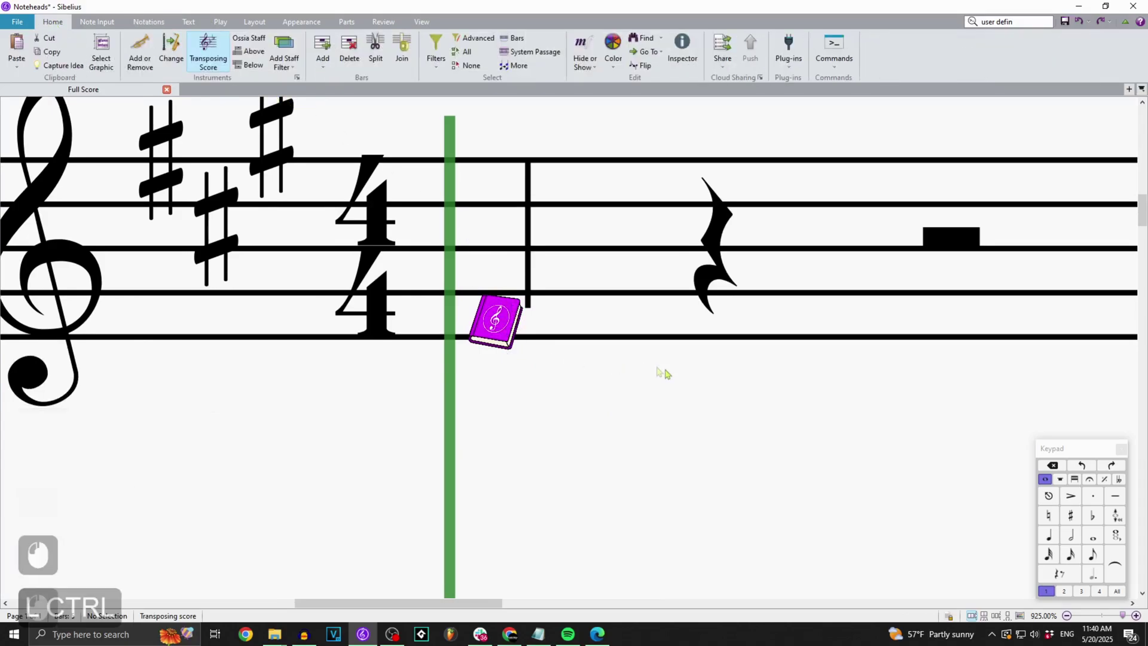
scroll(655, 371, down, 7)
click(605, 303)
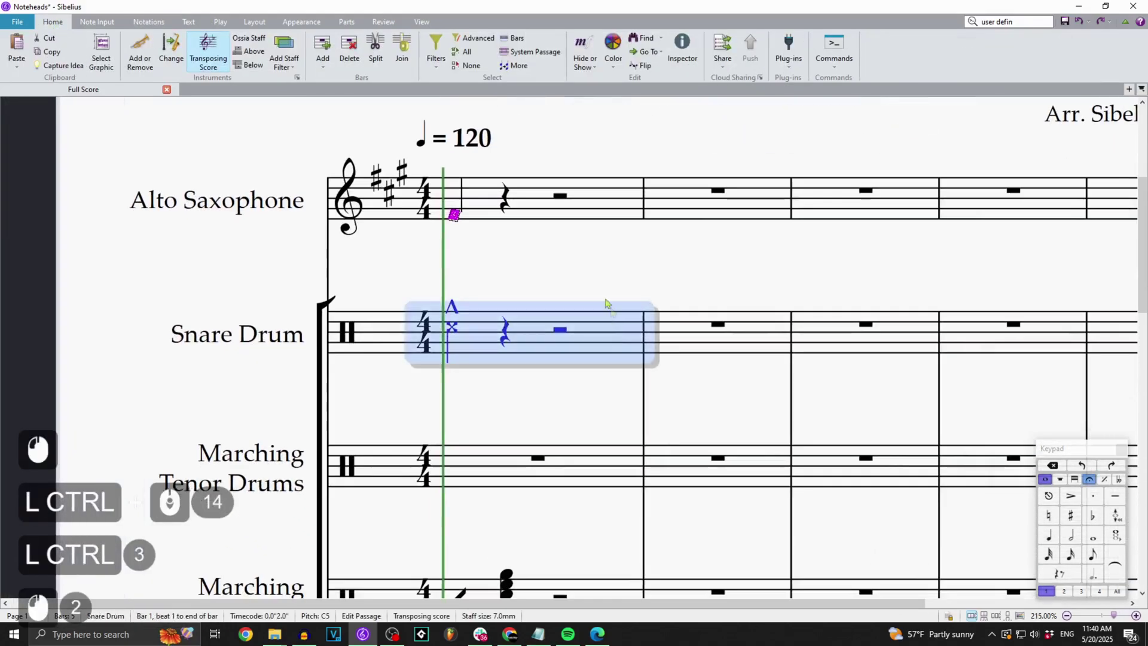
click(298, 78)
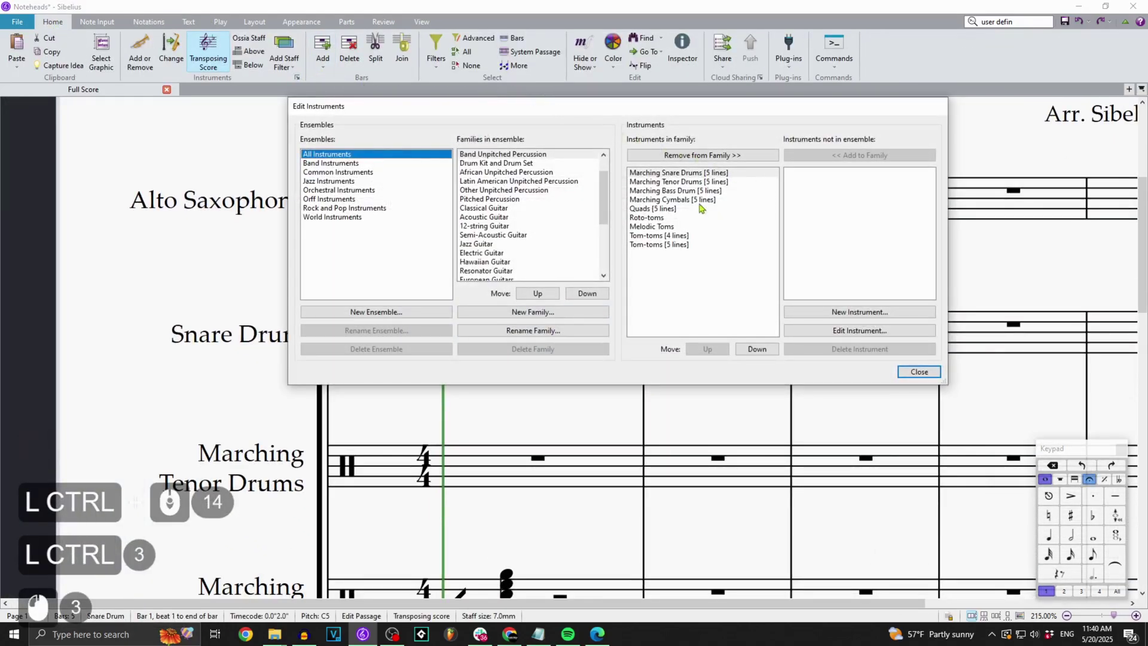
click(804, 329)
click(514, 321)
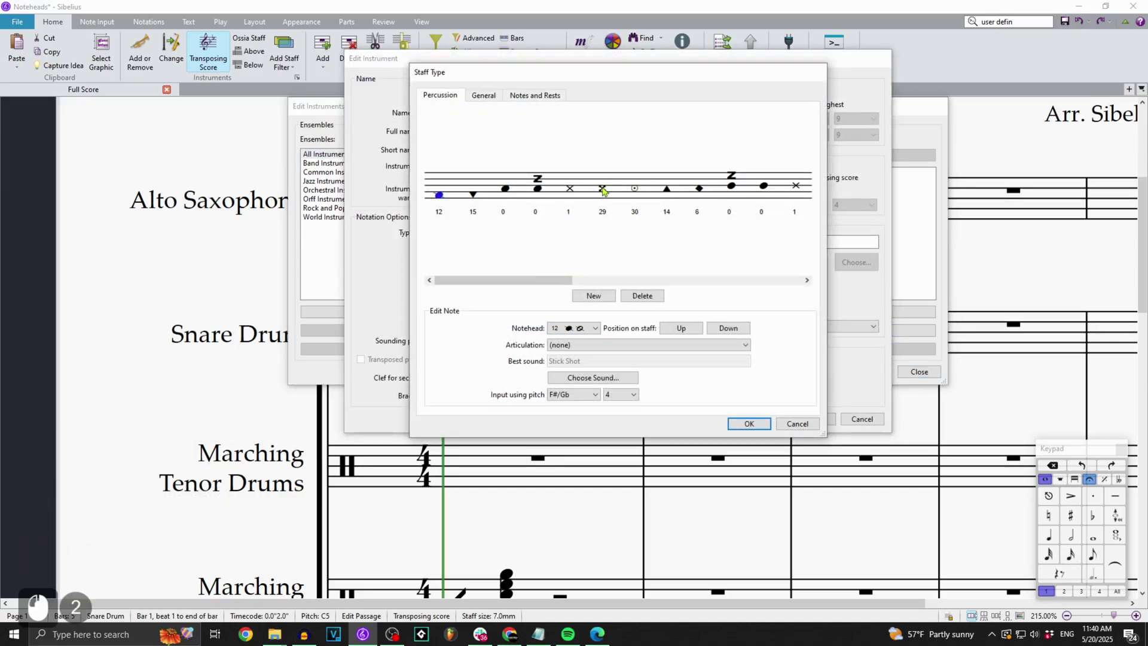
- Assign notehead 31 to the C5 rim shot note in the snare's percussion mapping and save the instrument changes
drag(545, 283, 706, 284)
click(668, 183)
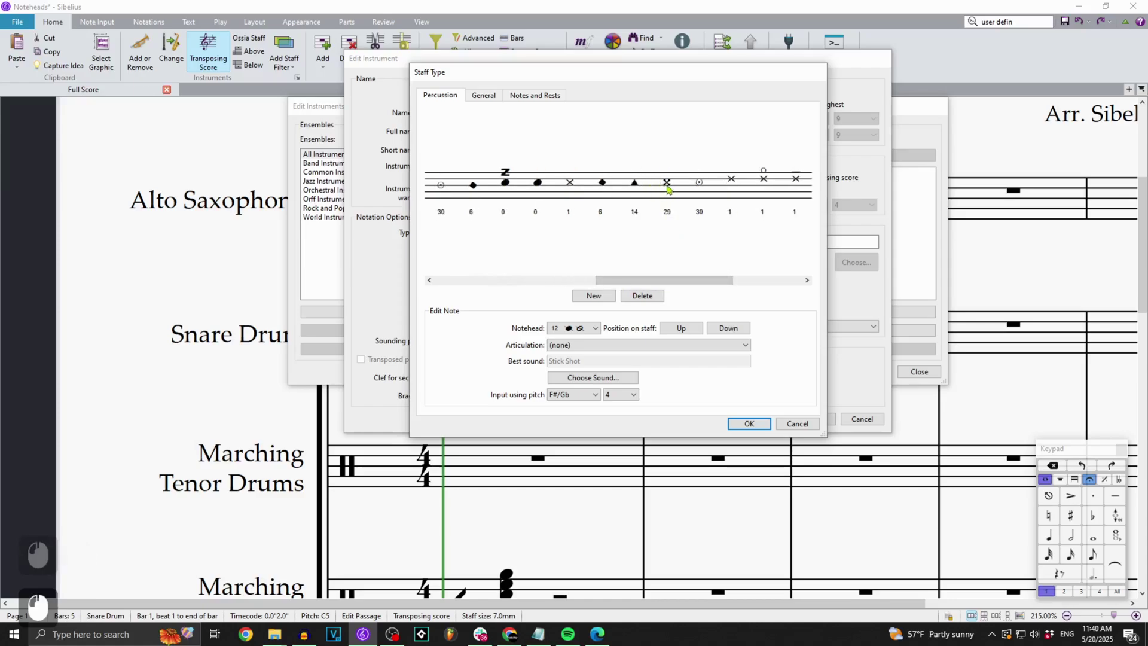
click(597, 329)
scroll(574, 418, down, 8)
click(574, 440)
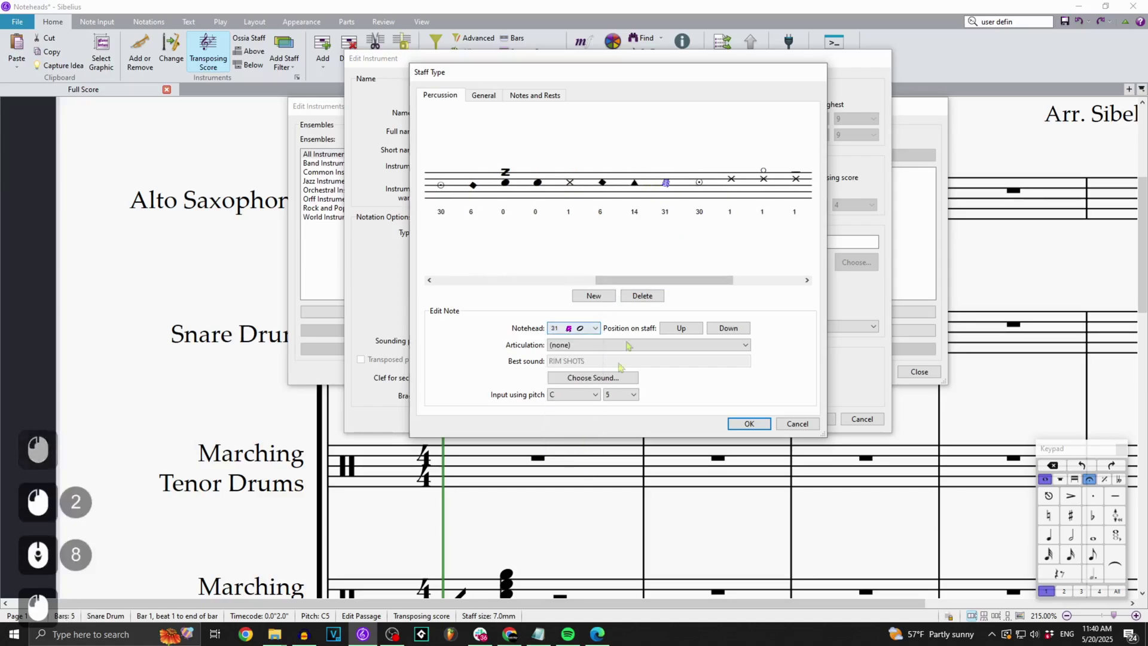
click(749, 423)
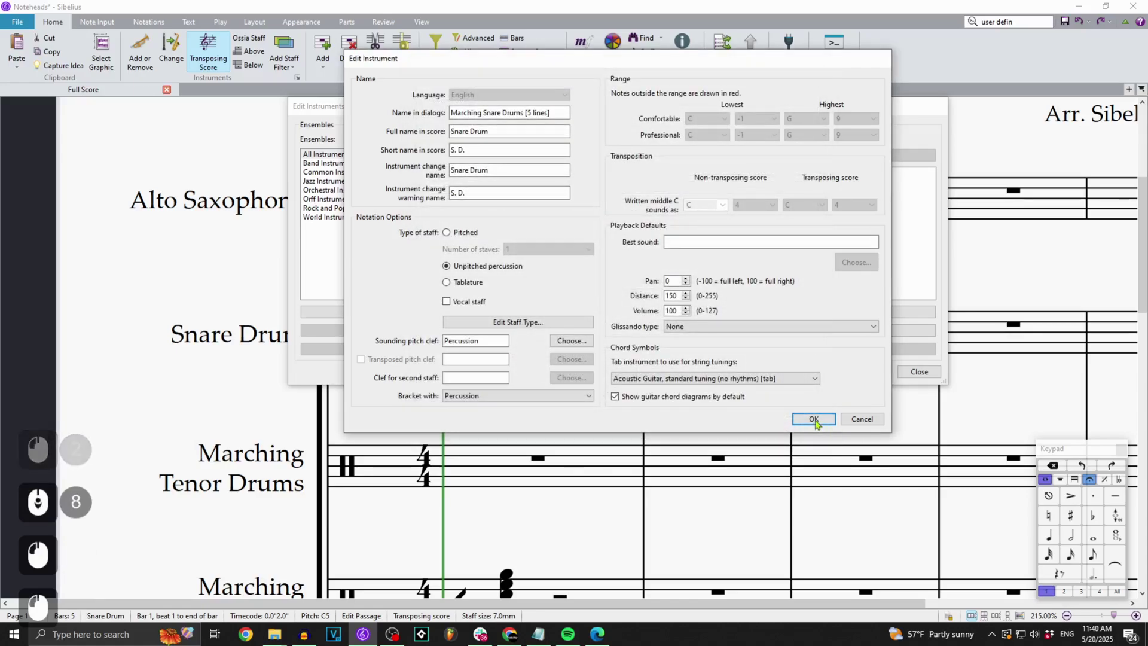
click(810, 419)
click(919, 372)
- Apply notehead 31 to the first bar of the Snare Drum staff and check the notehead of its first note
click(566, 405)
click(490, 336)
key(shift+alt+3)
key(shift+alt+1)
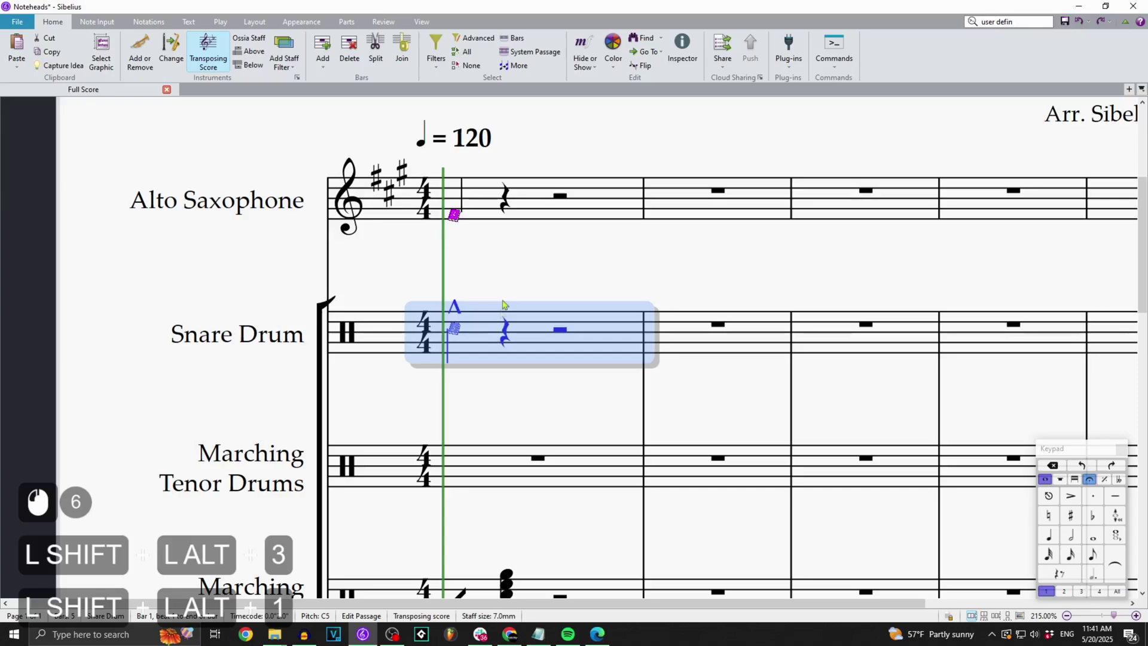
click(517, 260)
click(455, 329)
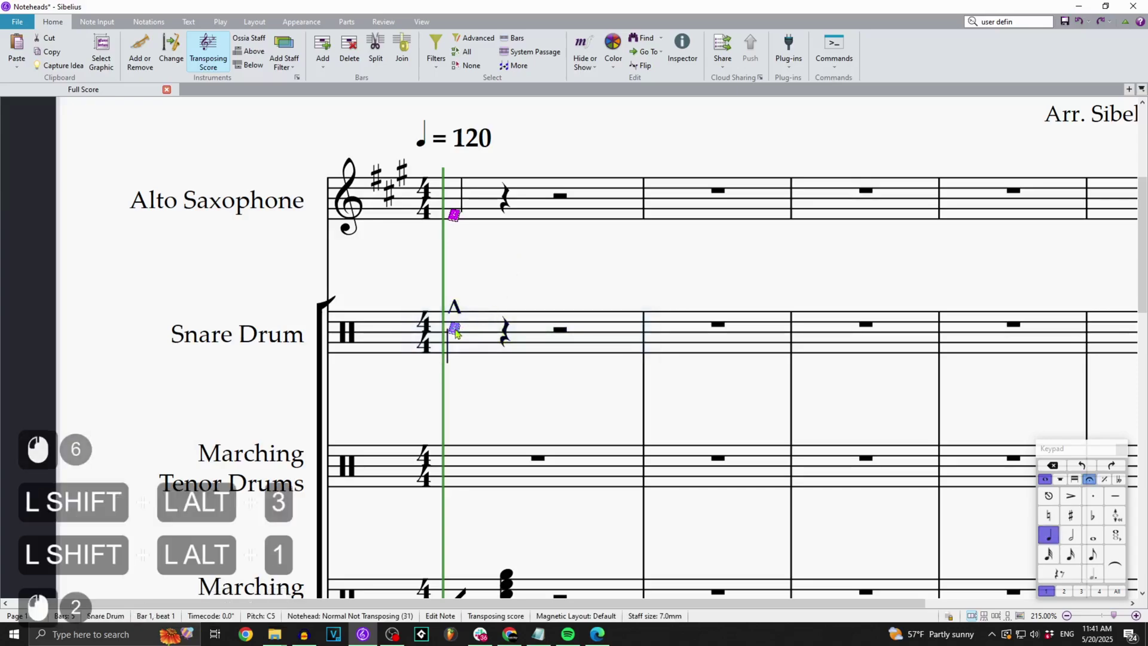
click(472, 286)
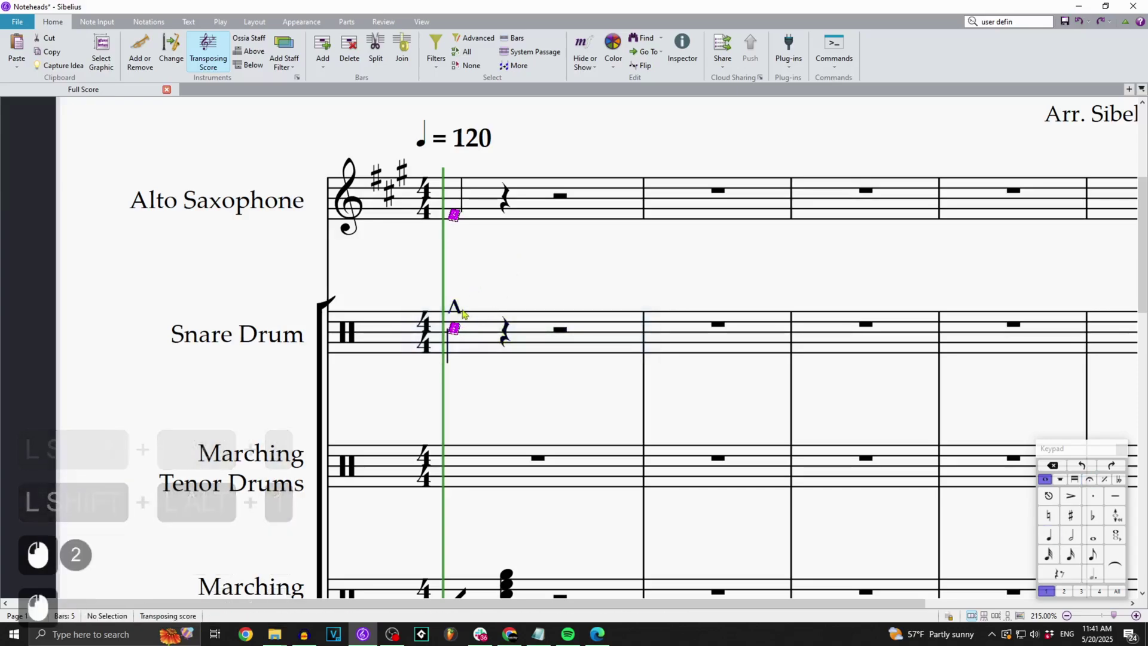
- Edit notehead 31 so that it transposes and does not play back, and save the notehead
click(455, 328)
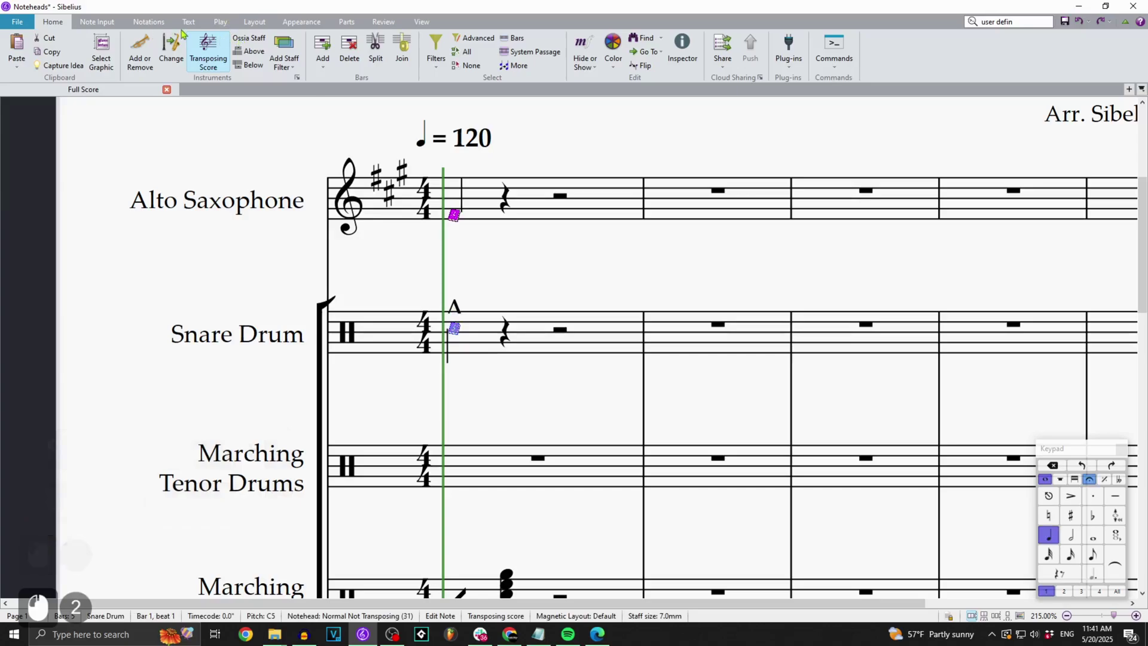
click(157, 26)
click(775, 78)
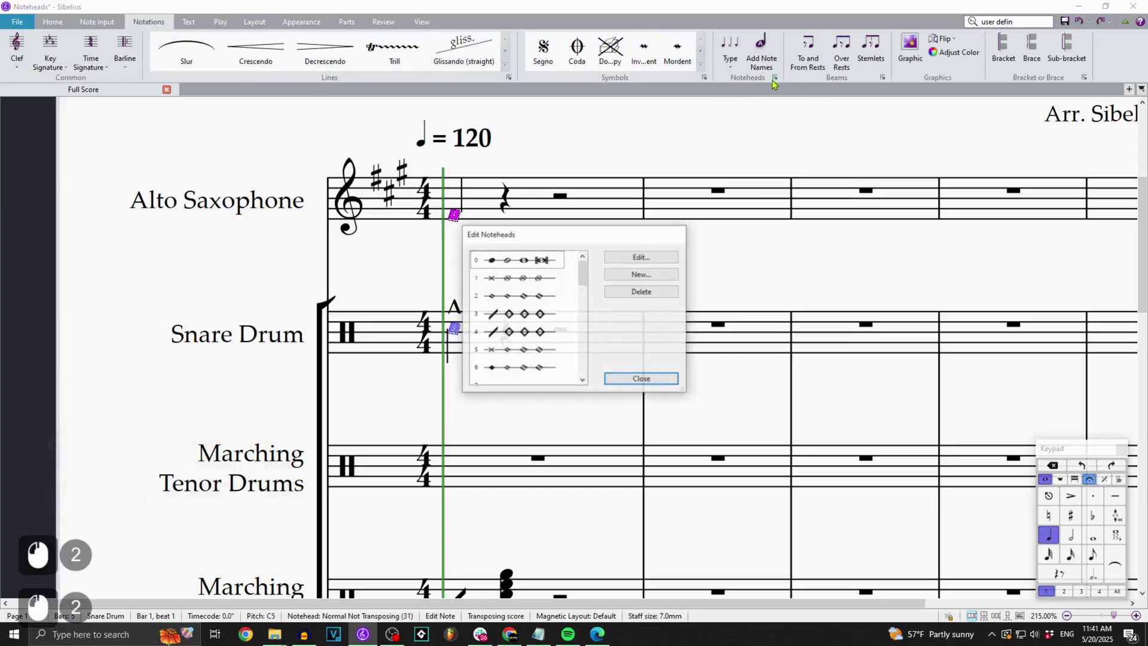
scroll(541, 350, down, 14)
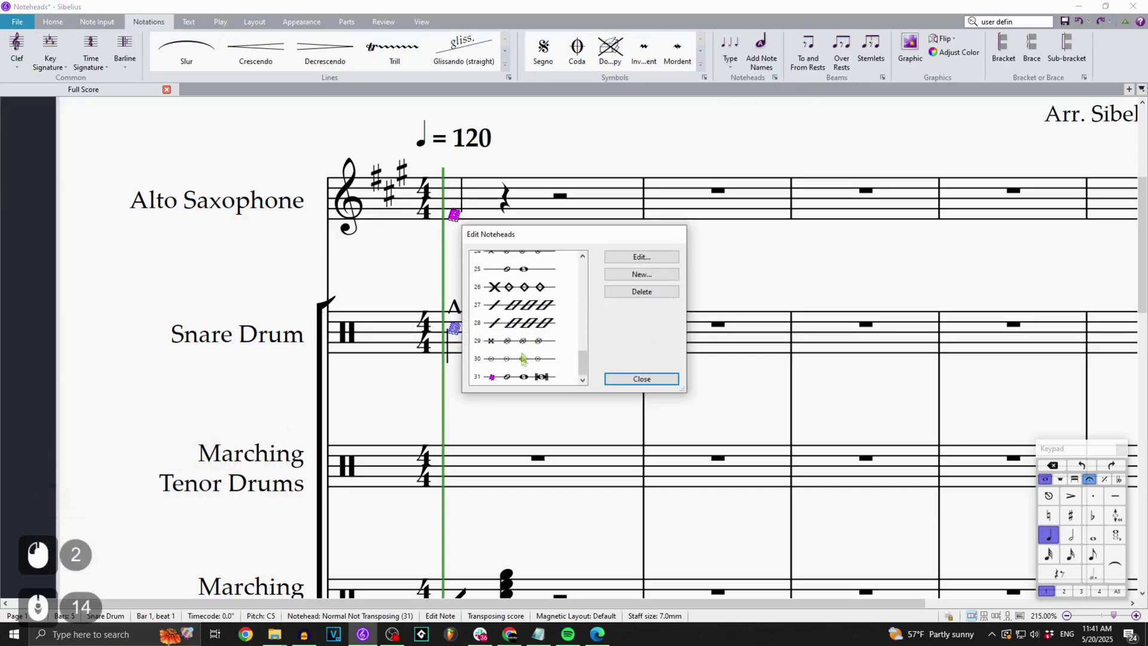
click(657, 256)
click(549, 237)
click(486, 236)
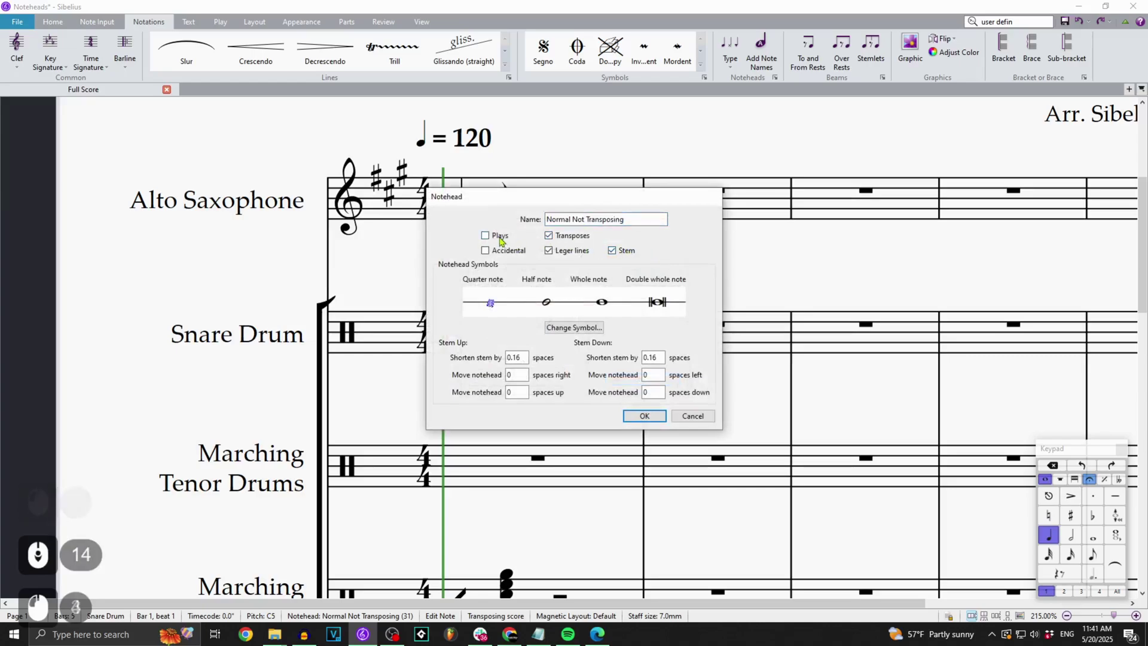
click(646, 414)
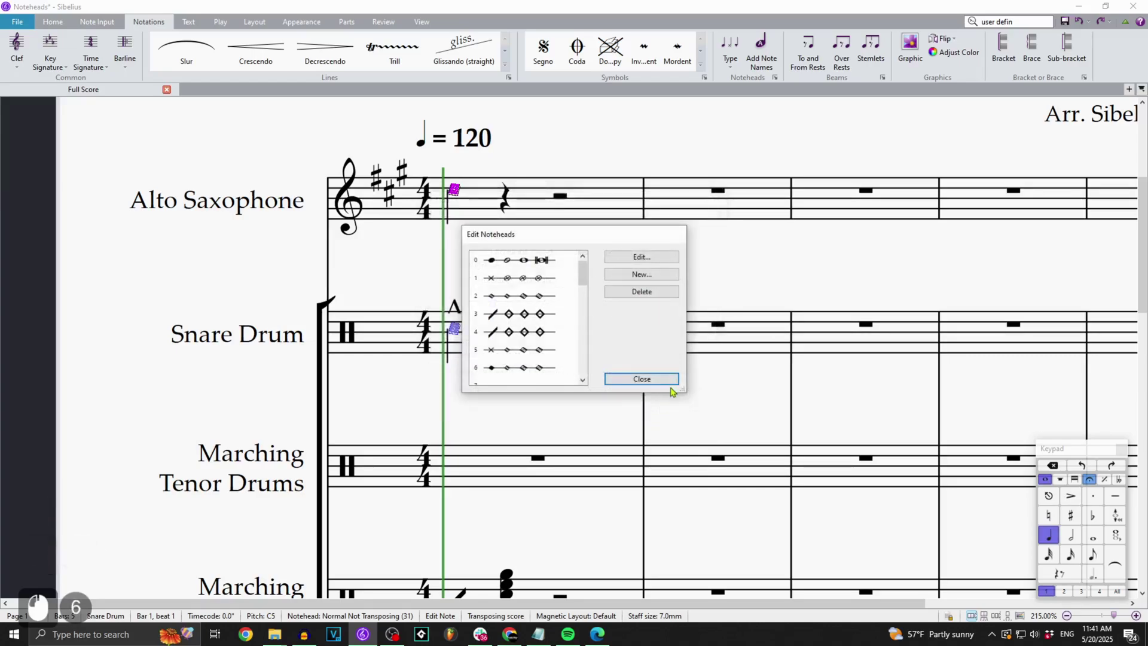
click(670, 383)
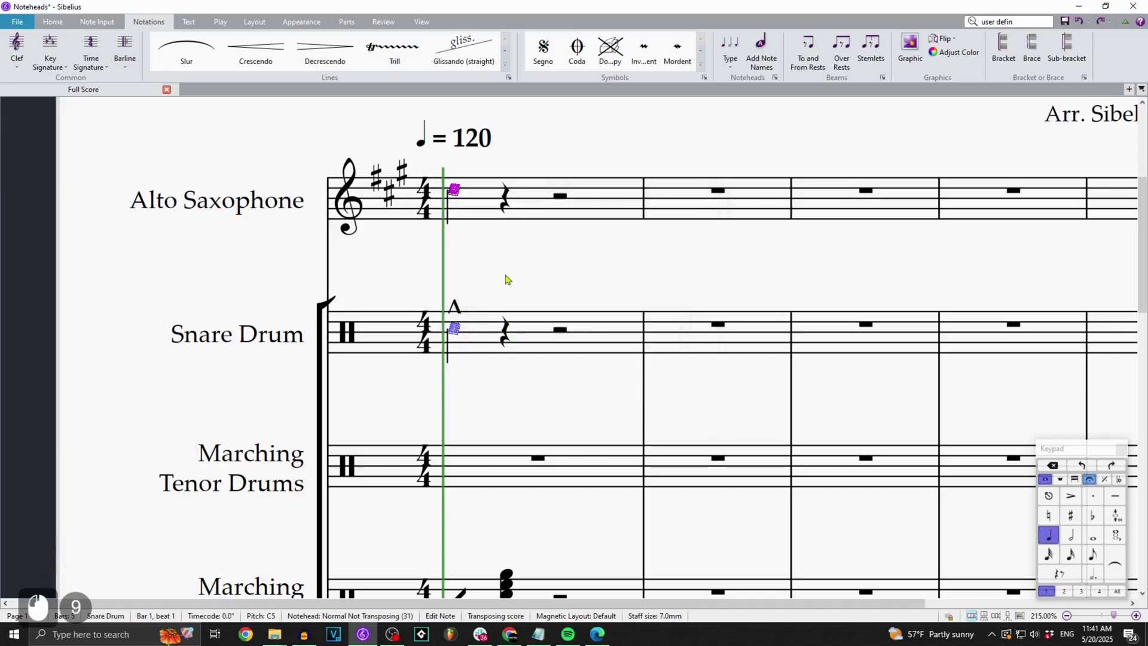
click(676, 409)
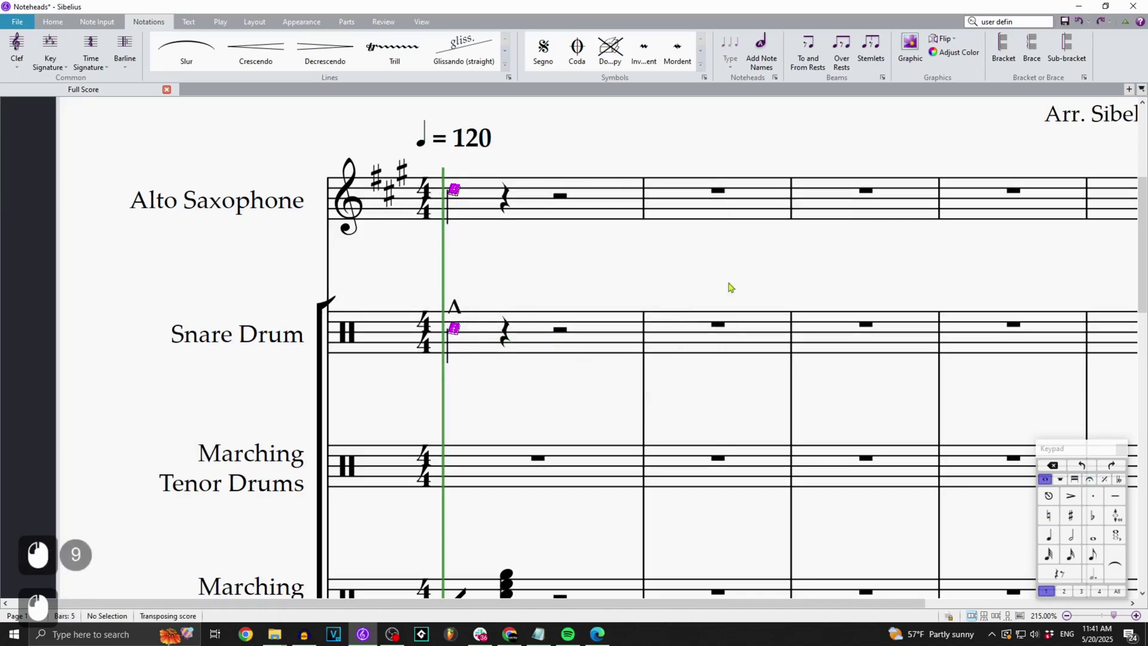
scroll(729, 287, down, 4)
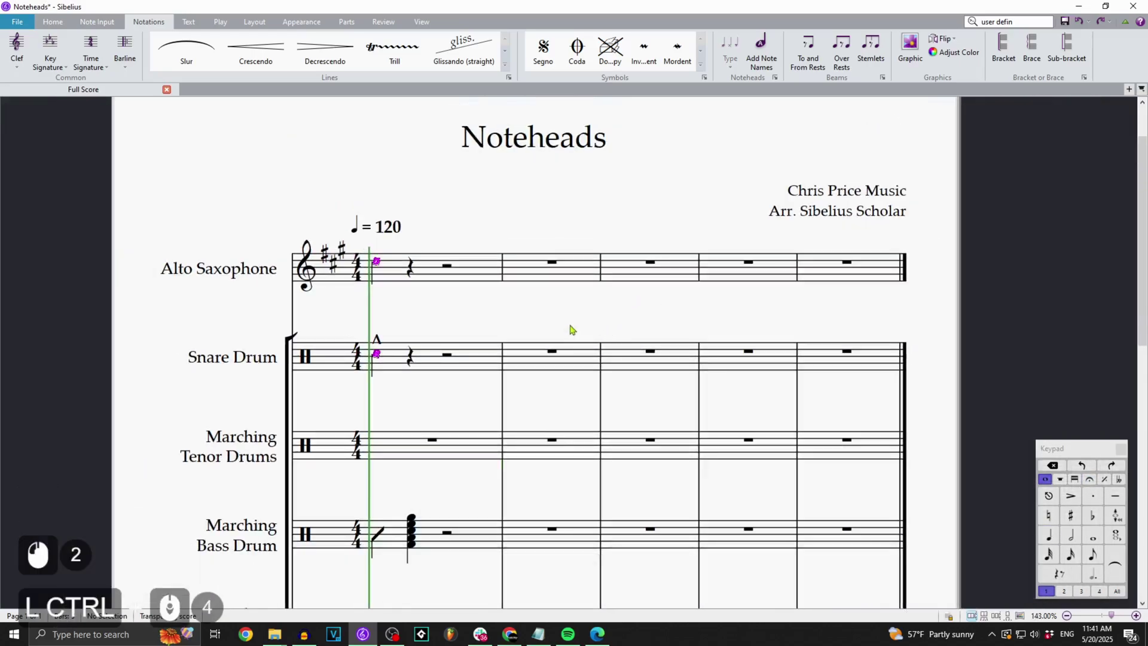
drag(551, 338, 572, 315)
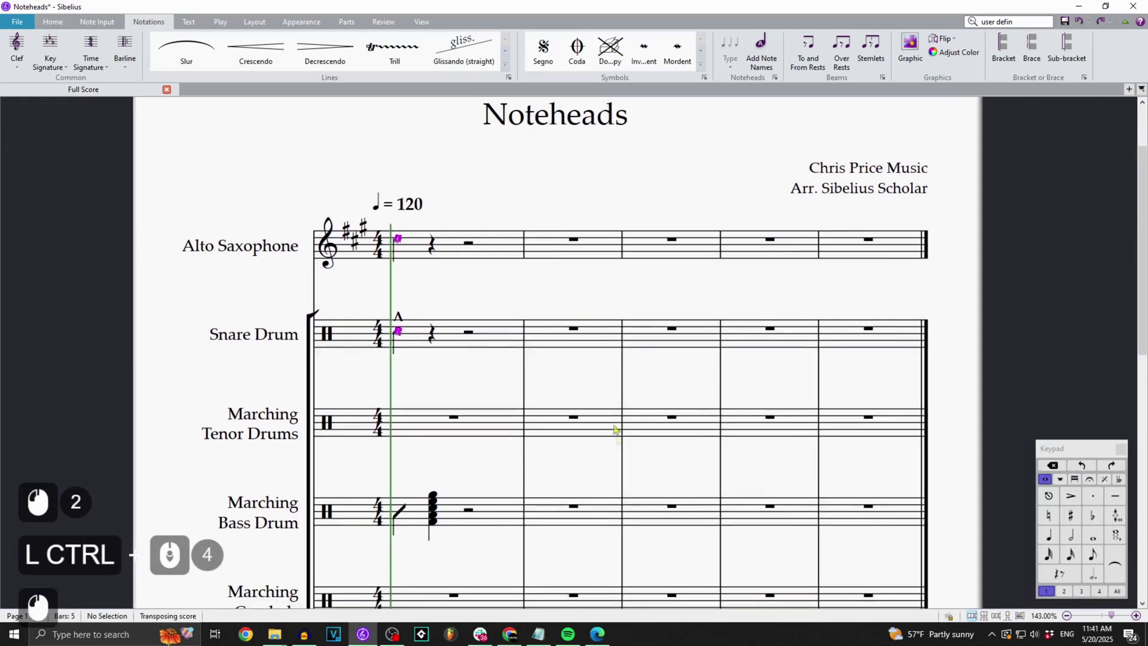